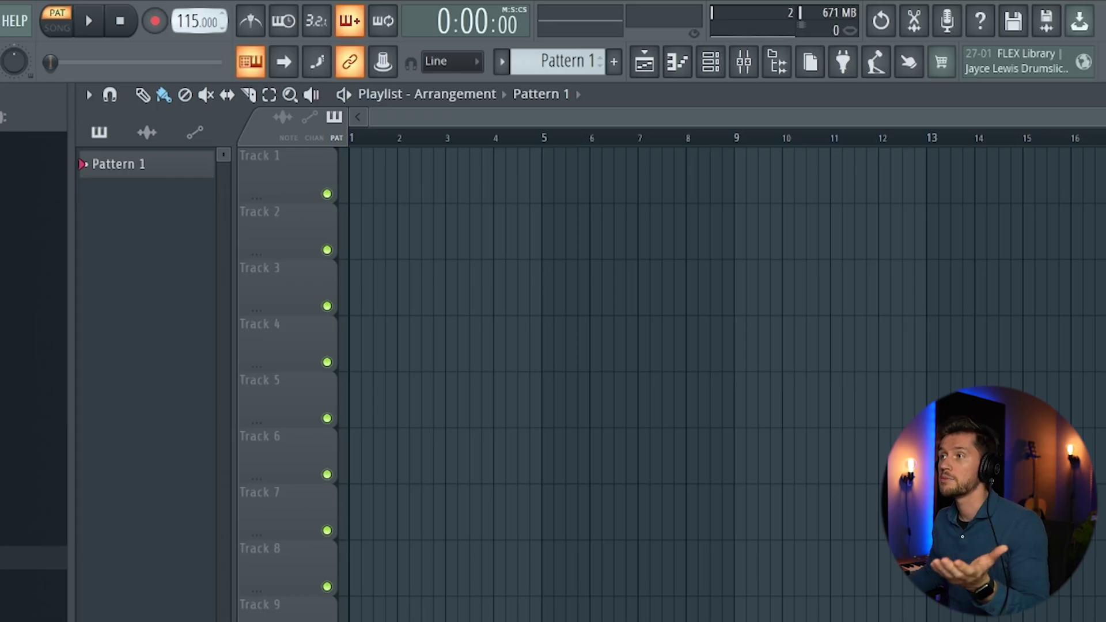
Step: Add a Purity instrument channel to the channel rack and load its piano preset Chorus FM
click(711, 62)
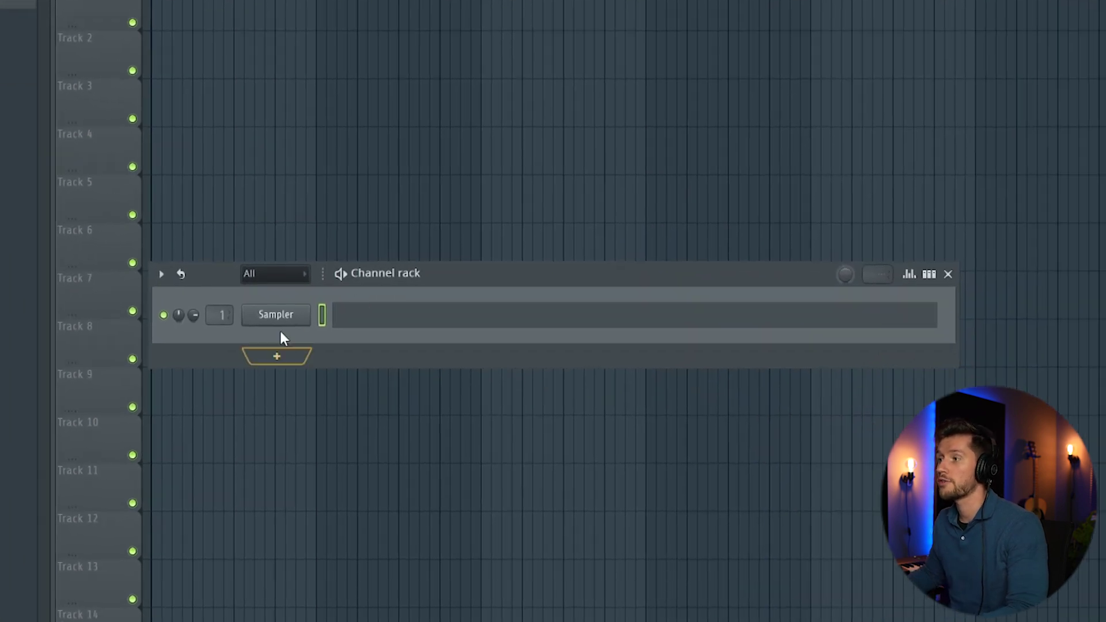
right_click(291, 320)
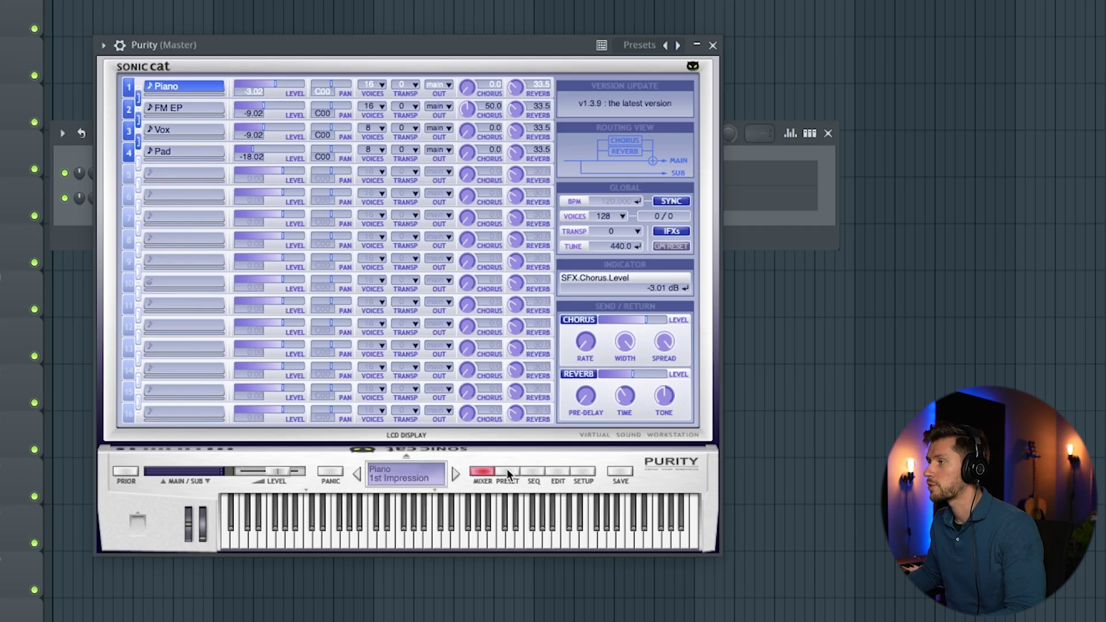
click(508, 471)
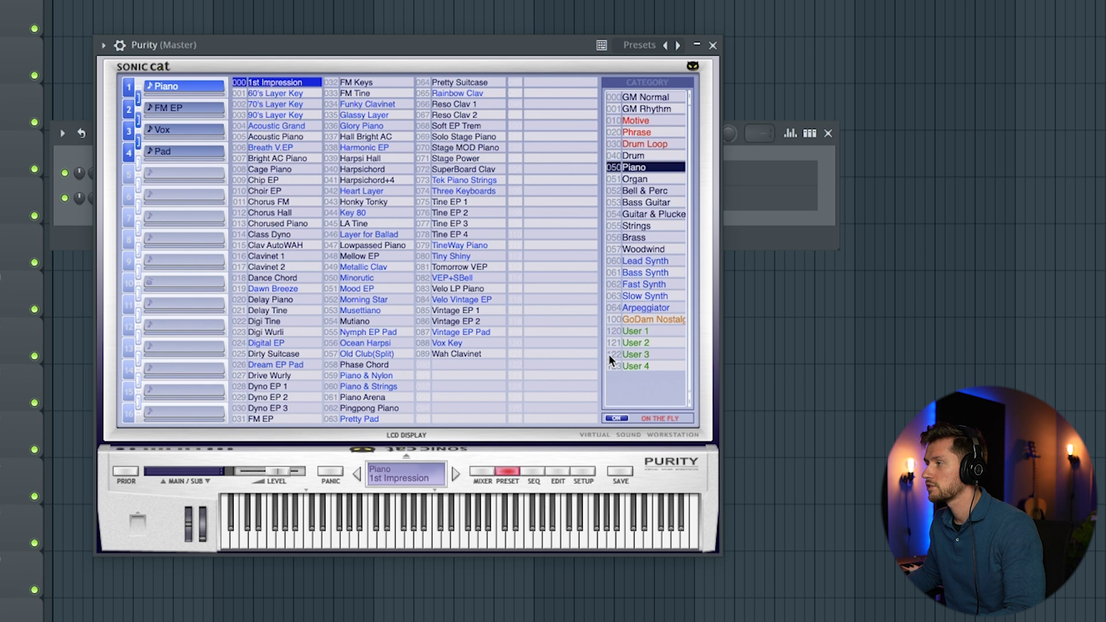
click(276, 202)
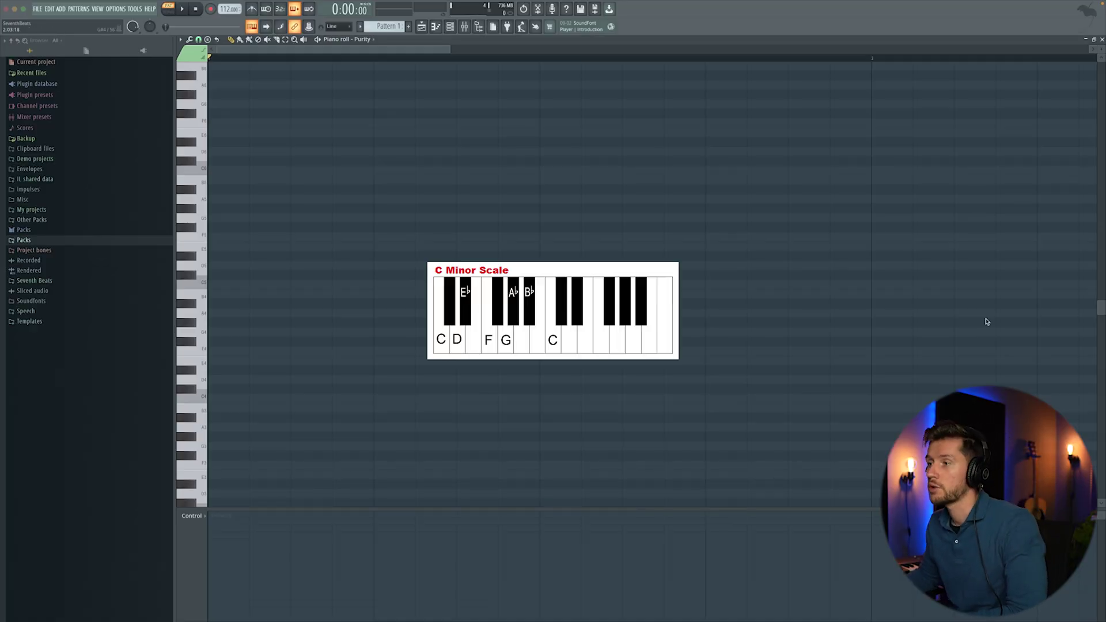
Step: Draw a four-bar top line in Purity's piano roll: C5 for 1.5 bars, A#4 for half a bar, A#4 and D5 for one bar each
drag(281, 285, 202, 283)
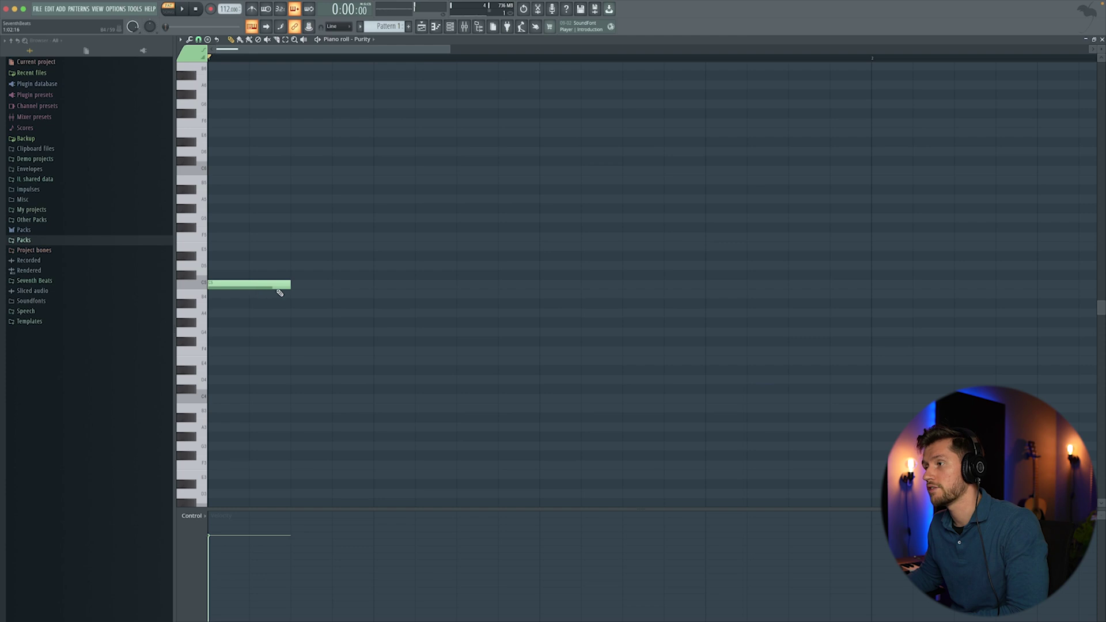
drag(219, 538, 220, 564)
drag(326, 284, 509, 285)
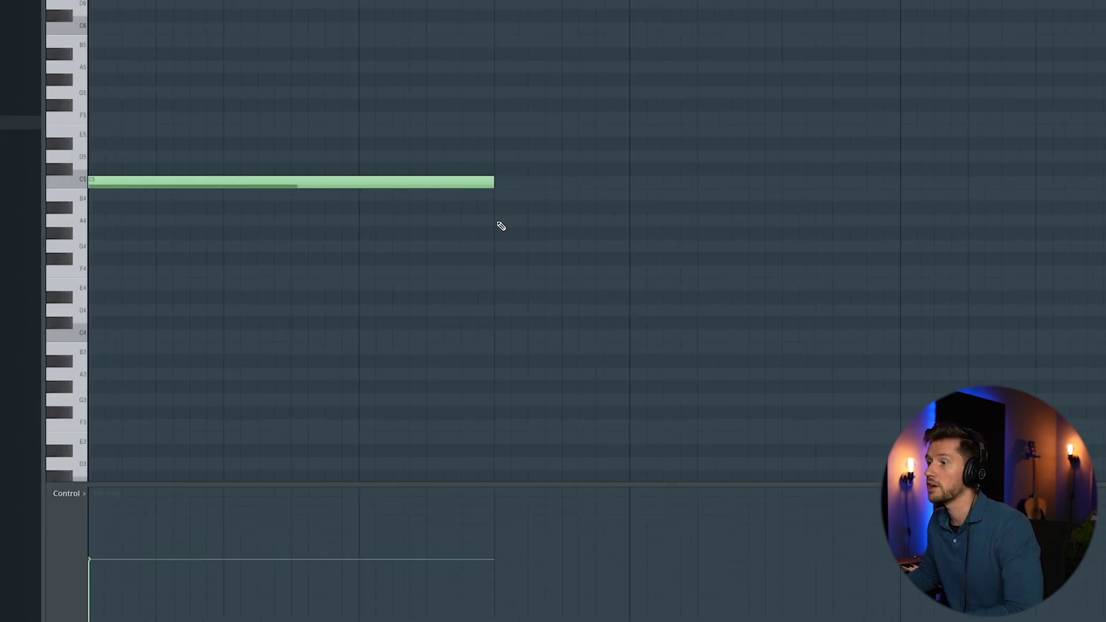
click(498, 209)
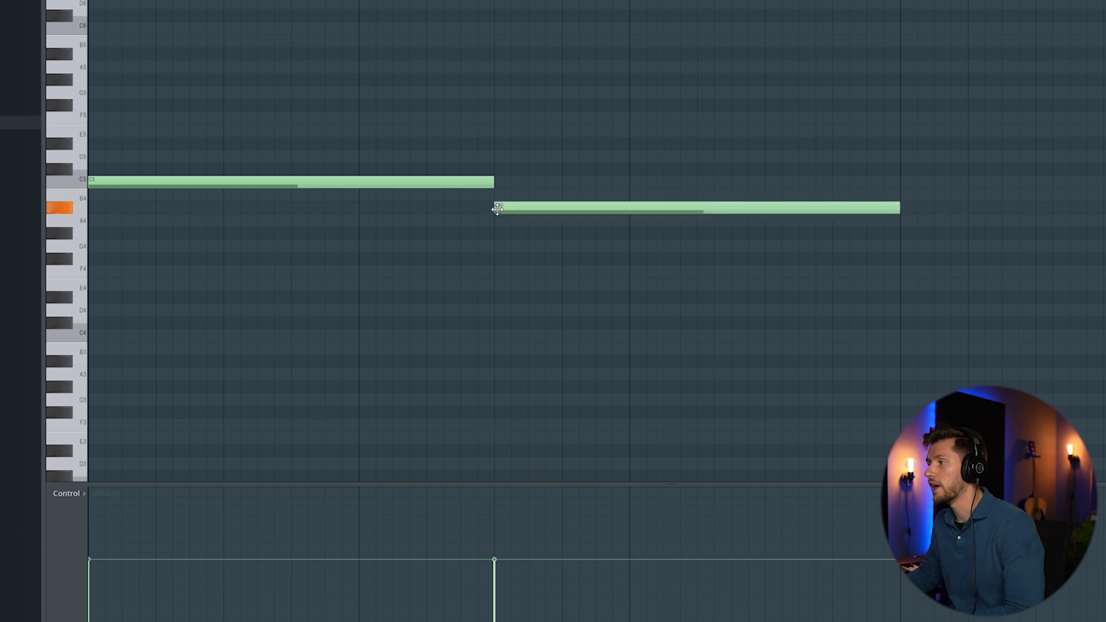
scroll(731, 142, down, 2)
click(730, 142)
drag(877, 151, 786, 144)
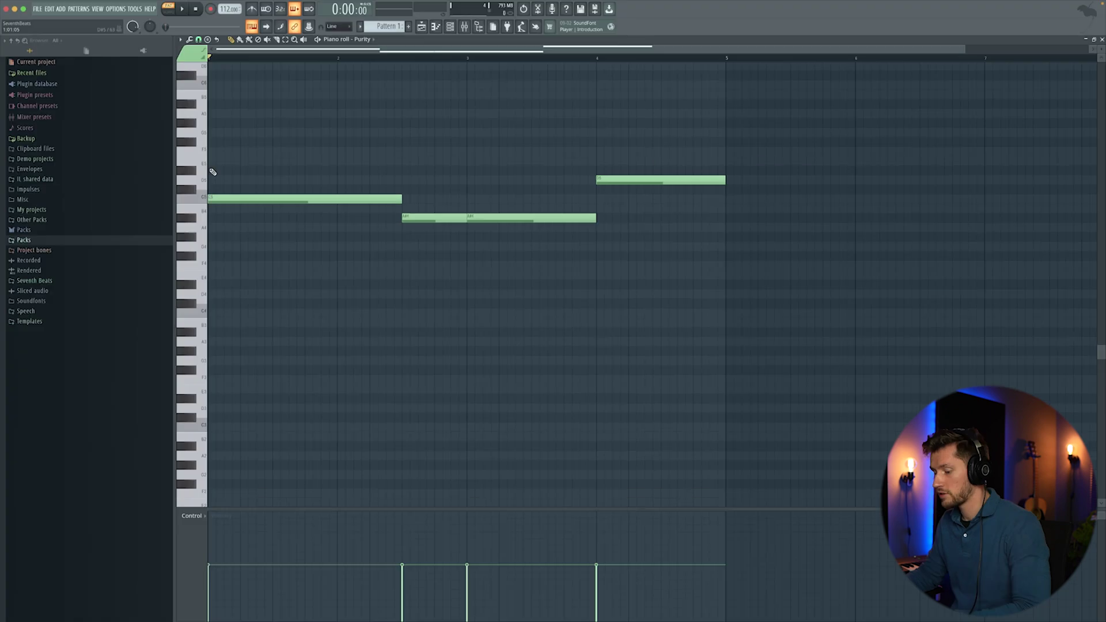
Step: Duplicate the top line as a lower harmony, placing its notes on G4, D#4, D#4 and G4
key(ctrl+a)
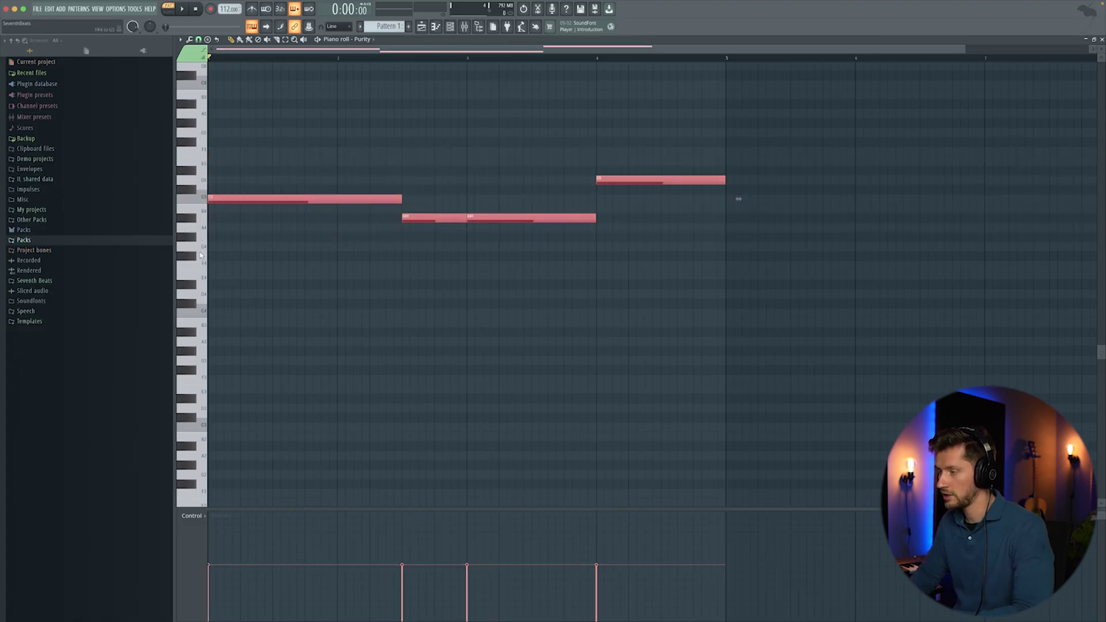
drag(739, 199, 747, 198)
drag(236, 200, 219, 239)
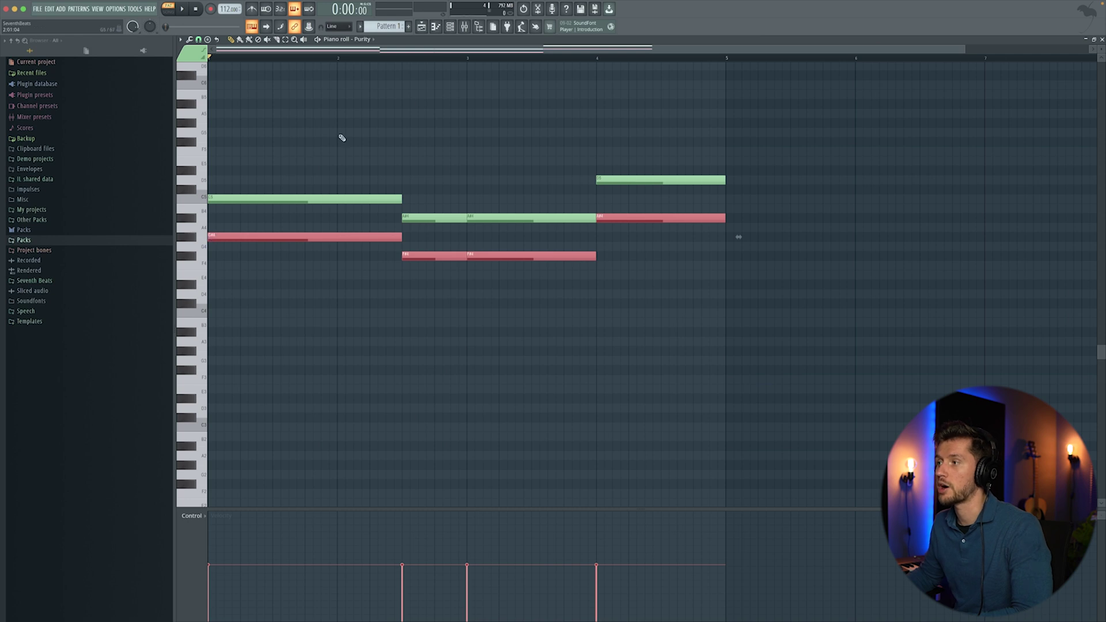
drag(493, 257, 493, 288)
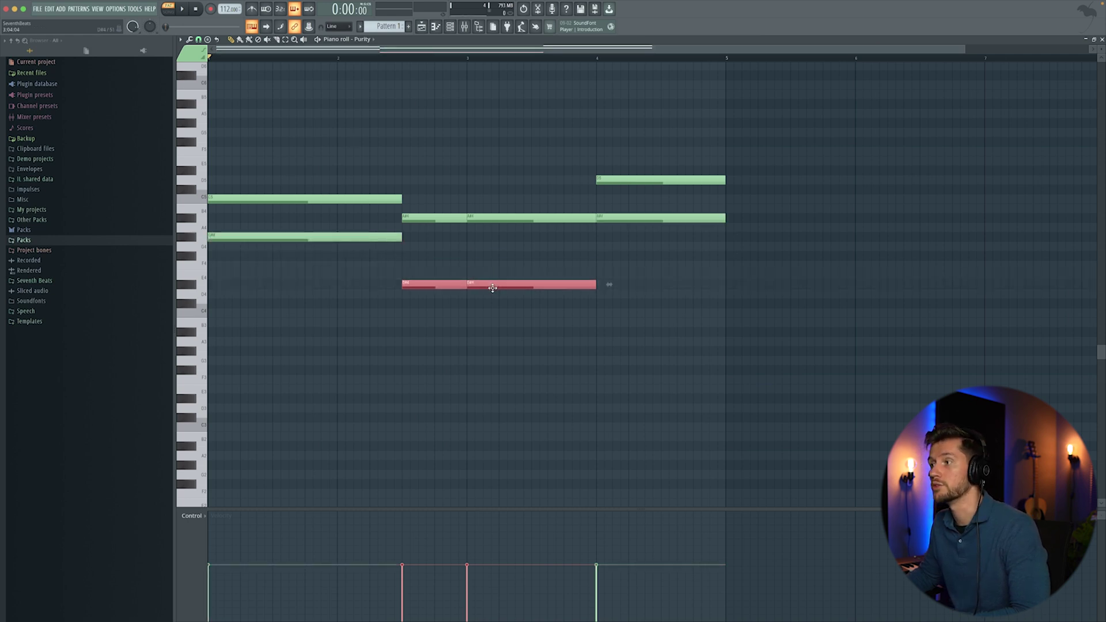
drag(646, 216, 605, 242)
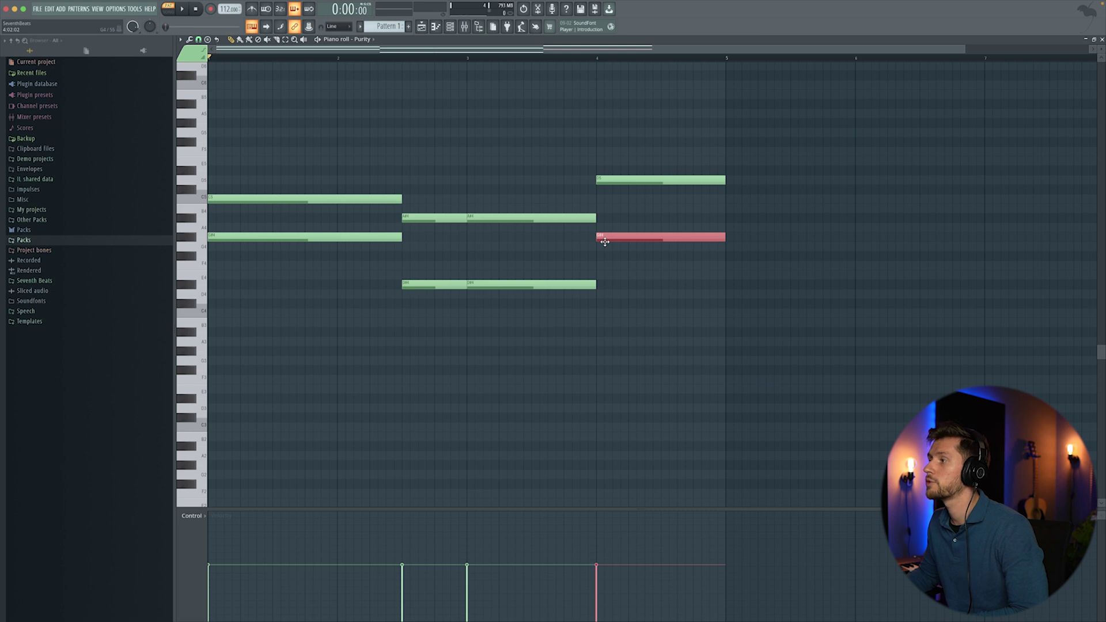
click(676, 131)
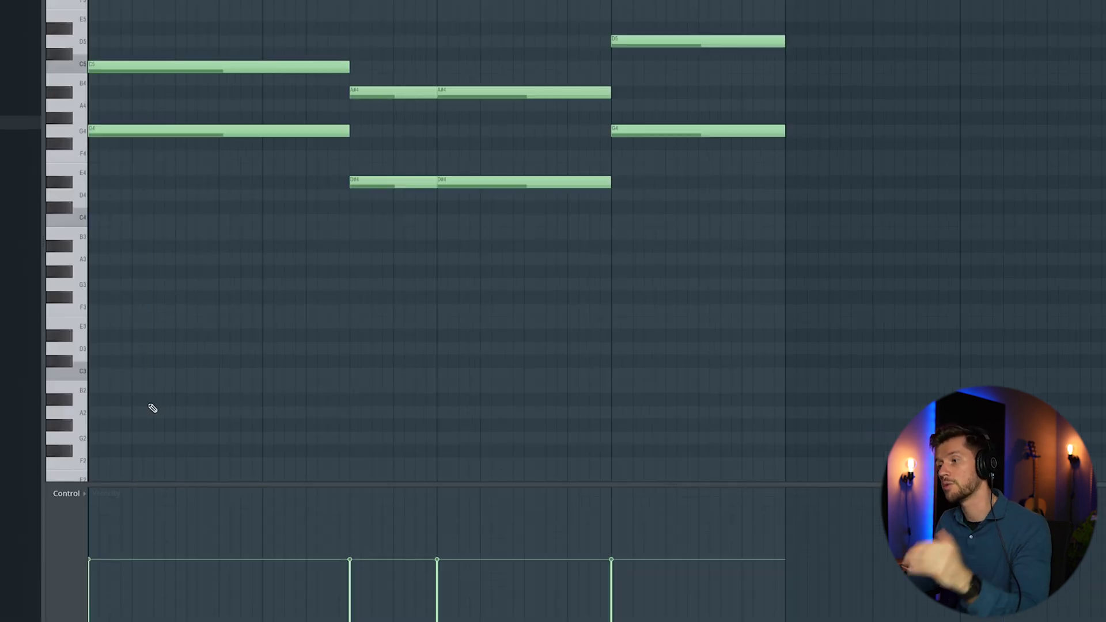
Step: Add bass notes under the chords: G#2 for 1.5 bars, C3 for half a bar and C3 for one bar
click(89, 425)
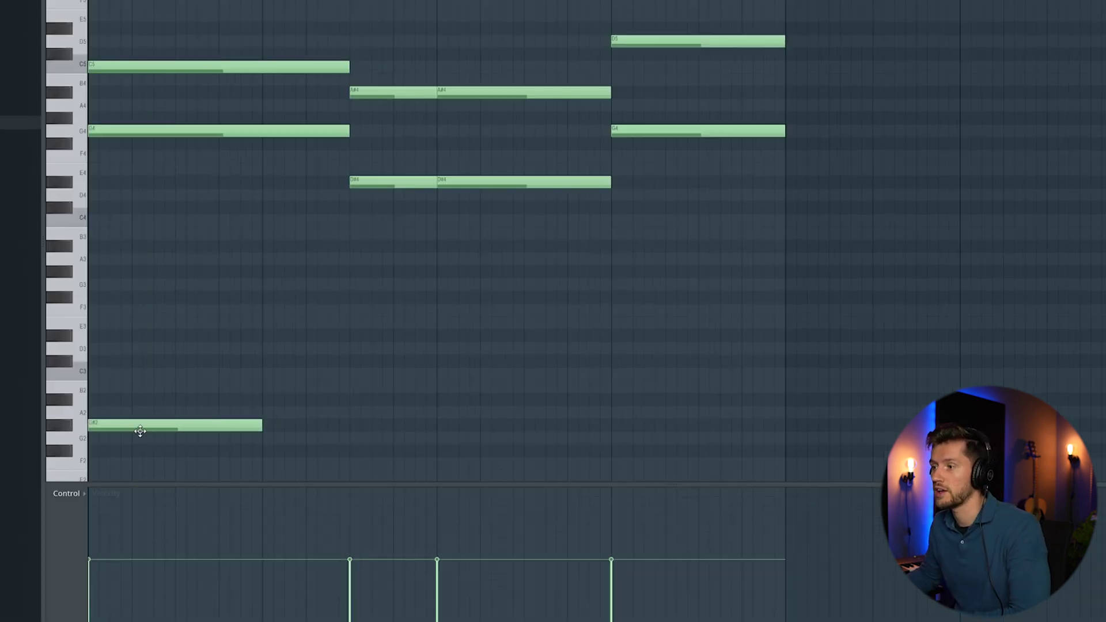
drag(257, 426, 345, 429)
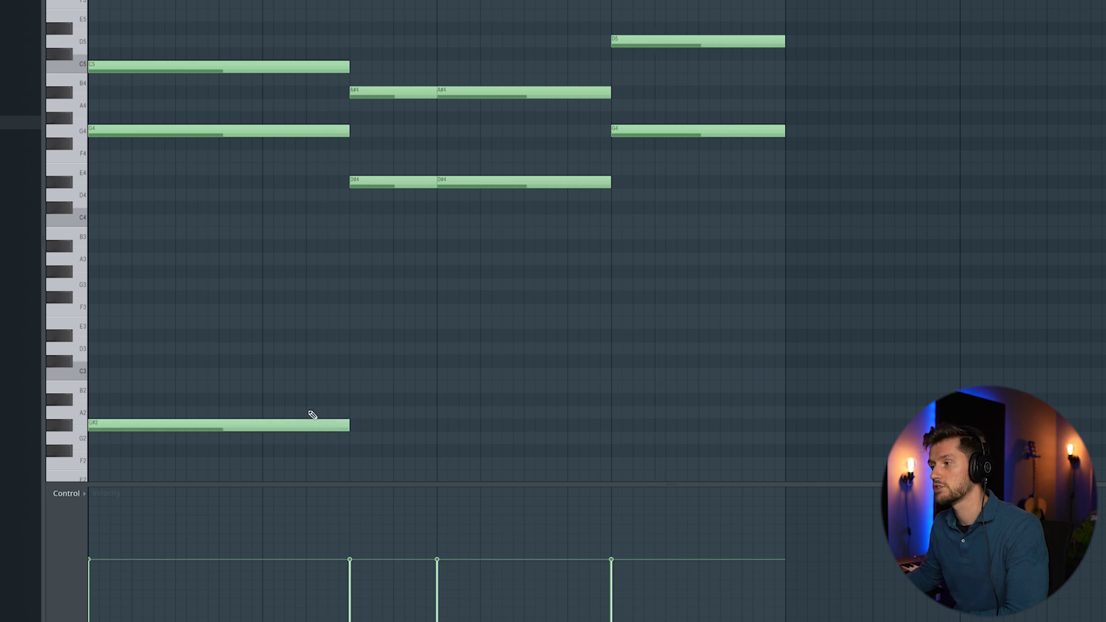
click(352, 372)
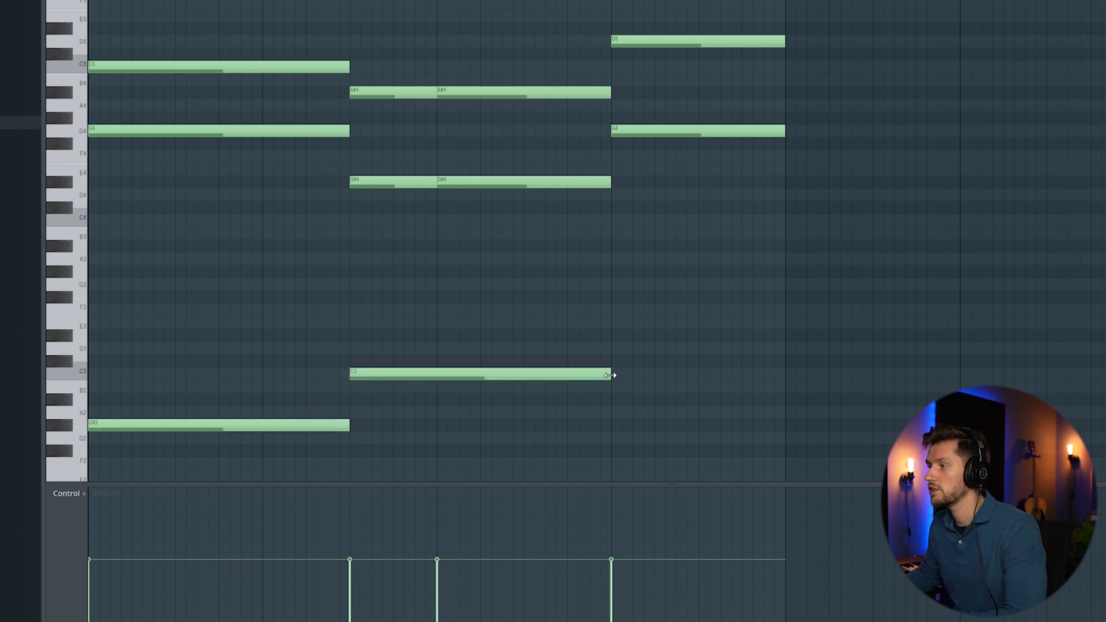
drag(611, 376, 451, 375)
click(445, 372)
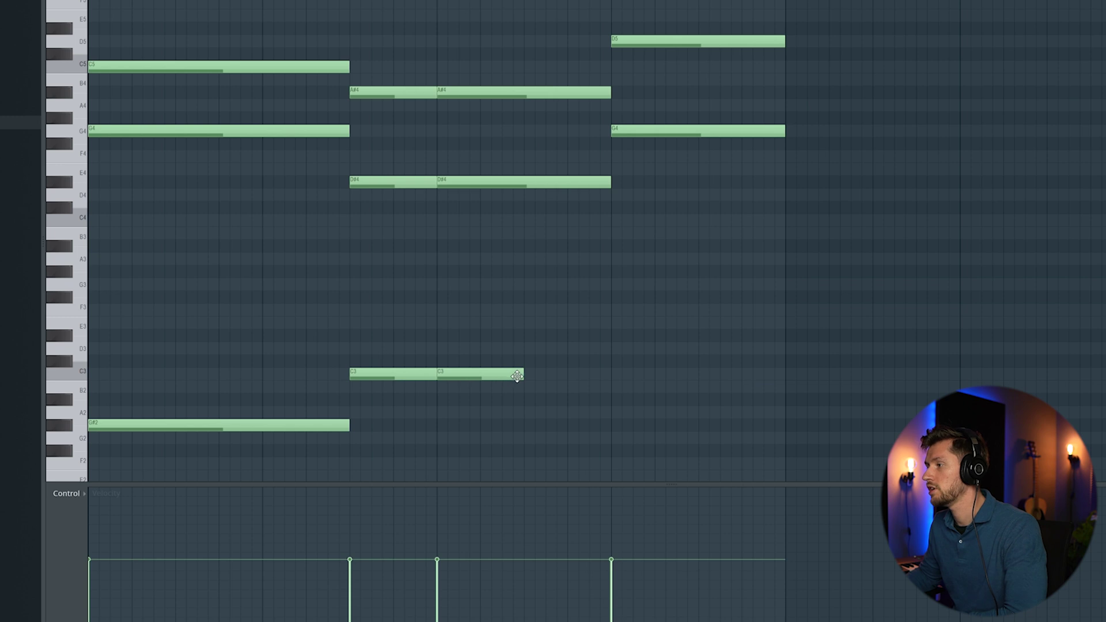
drag(522, 375, 612, 375)
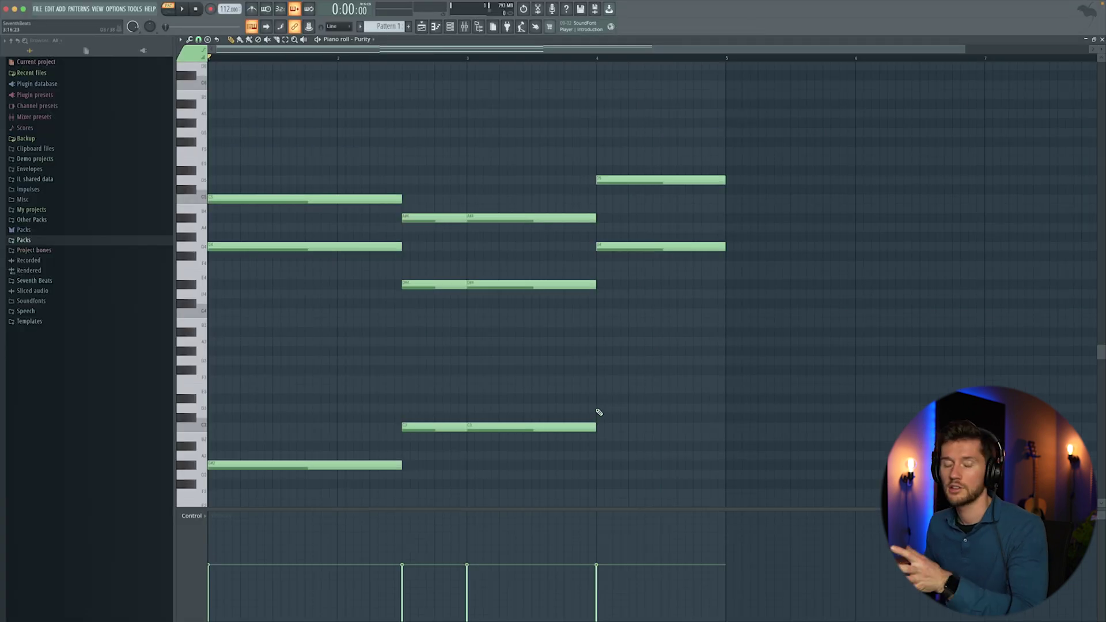
Step: Place a one-bar D#3 bass note under the last chord and play the progression
click(600, 409)
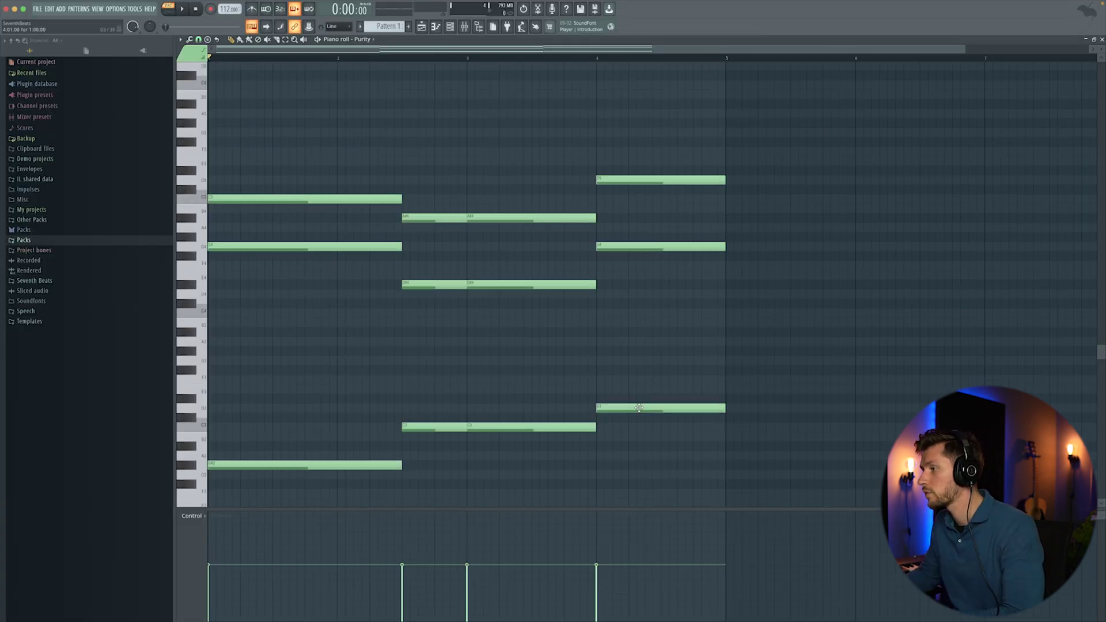
drag(639, 407, 637, 394)
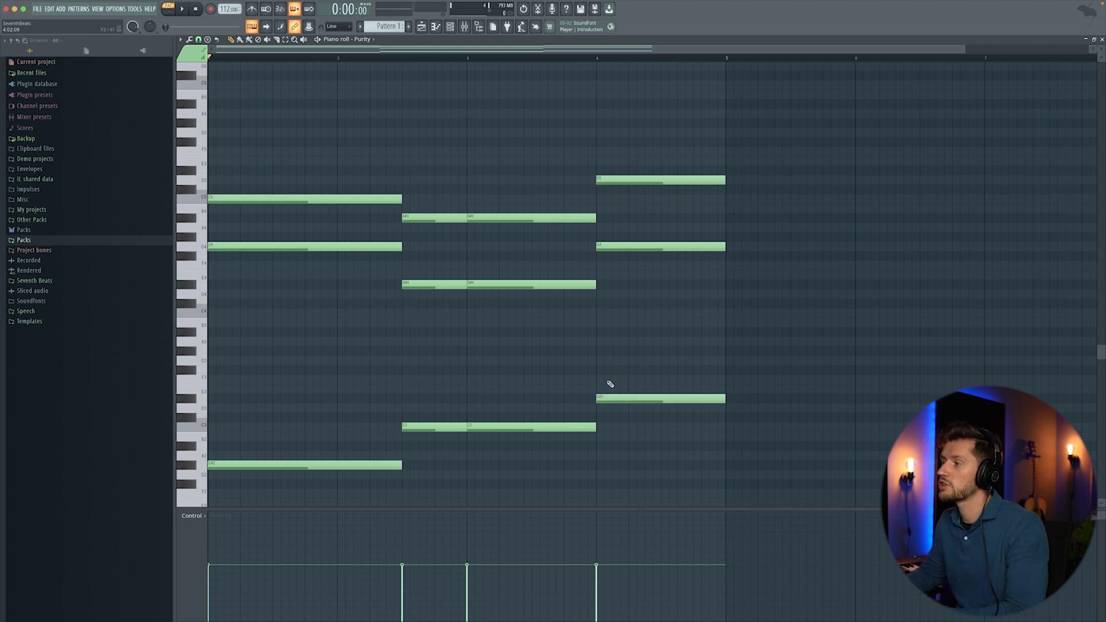
key(space)
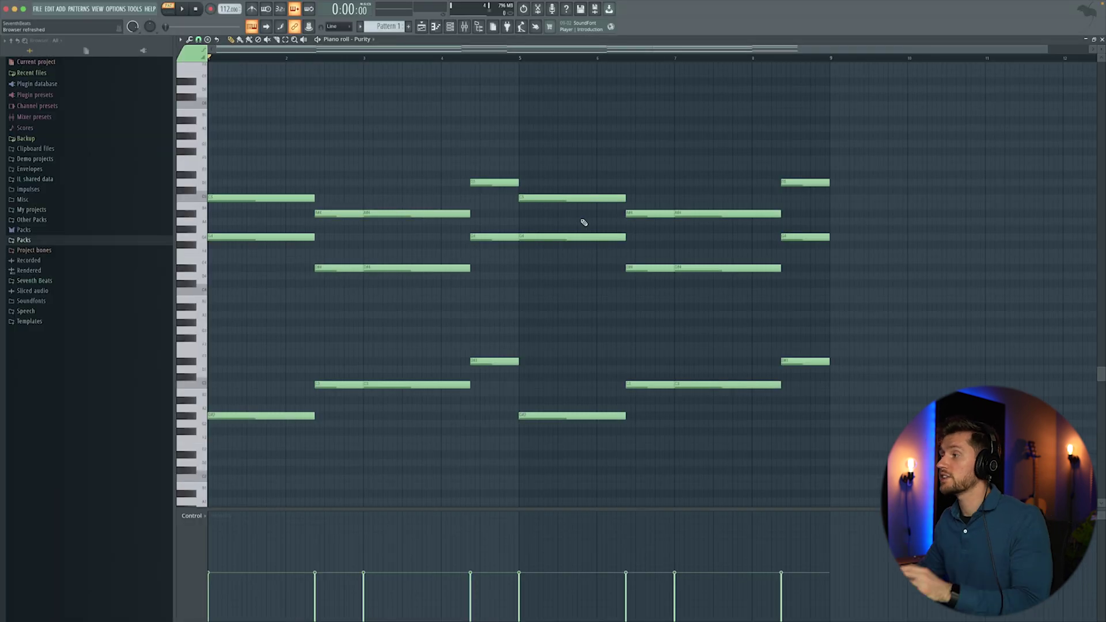
Step: Insert a GMS synth channel and load the Synth 12 program from its Leads & Synths bank
click(453, 29)
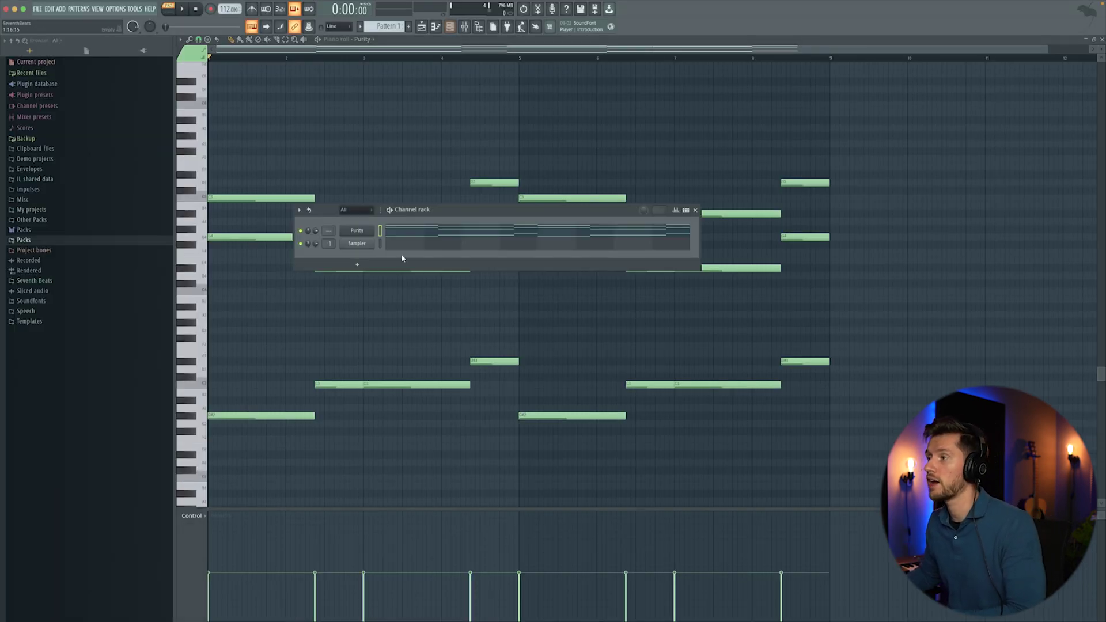
right_click(372, 237)
mouse_move(403, 290)
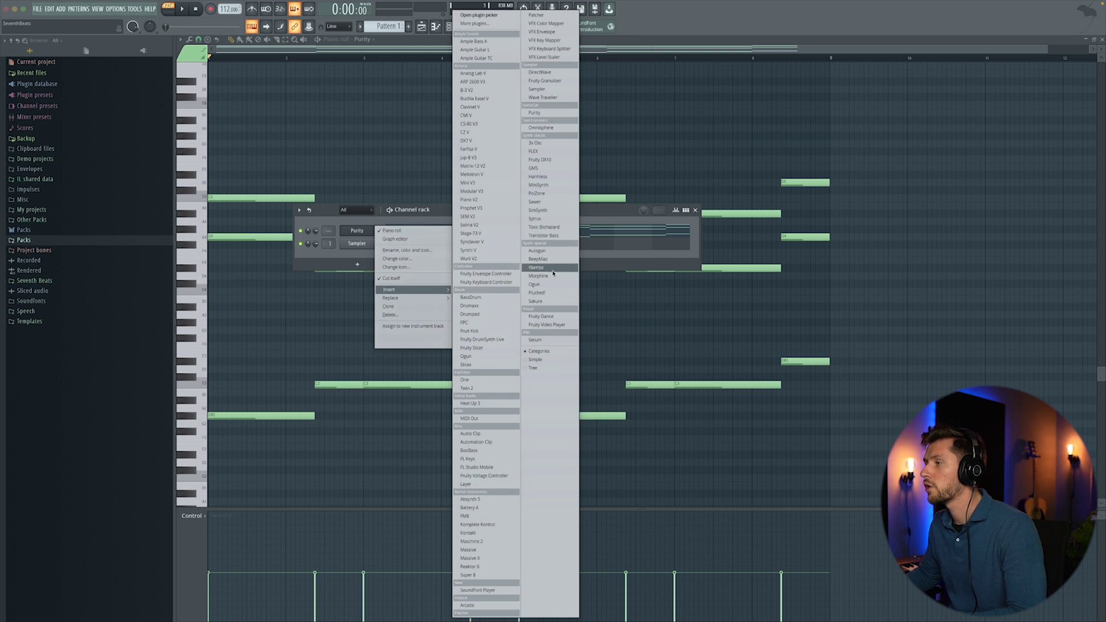
click(565, 168)
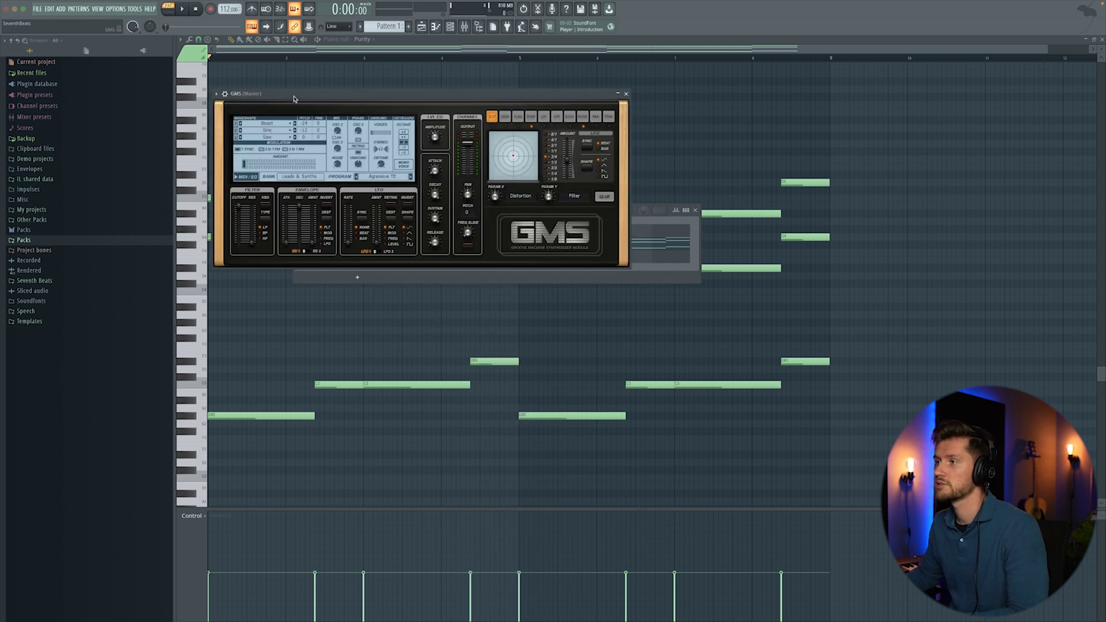
click(367, 177)
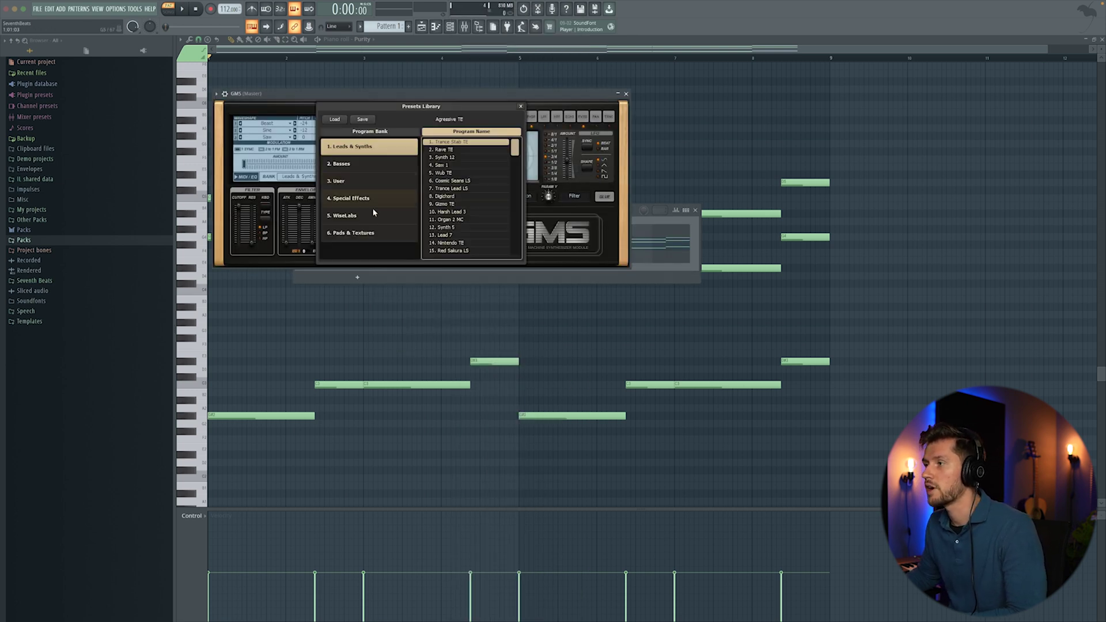
click(367, 167)
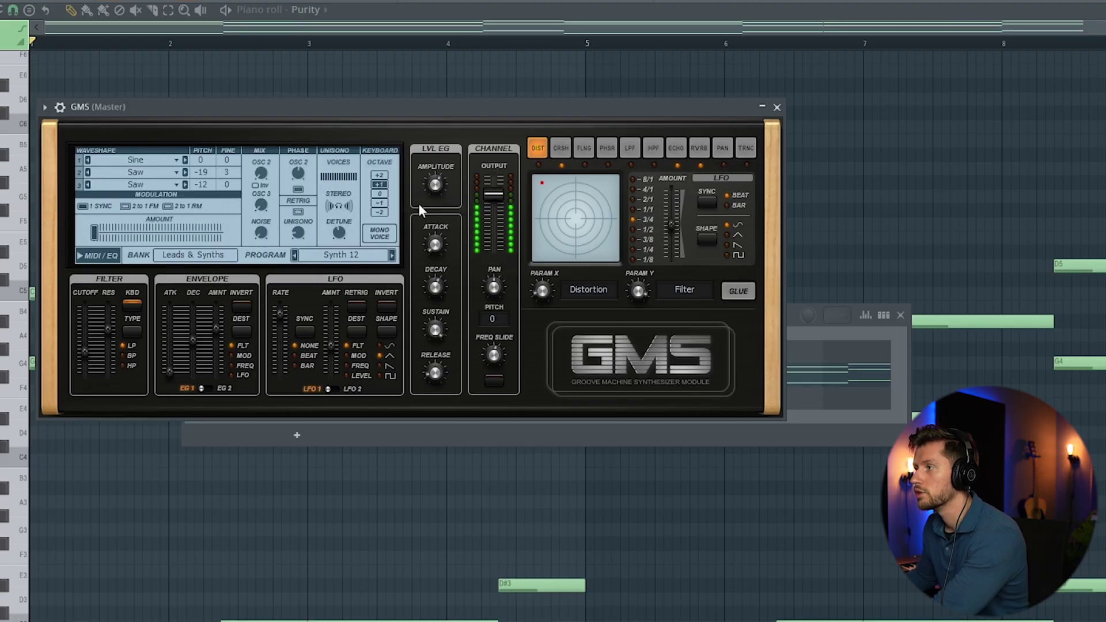
click(776, 107)
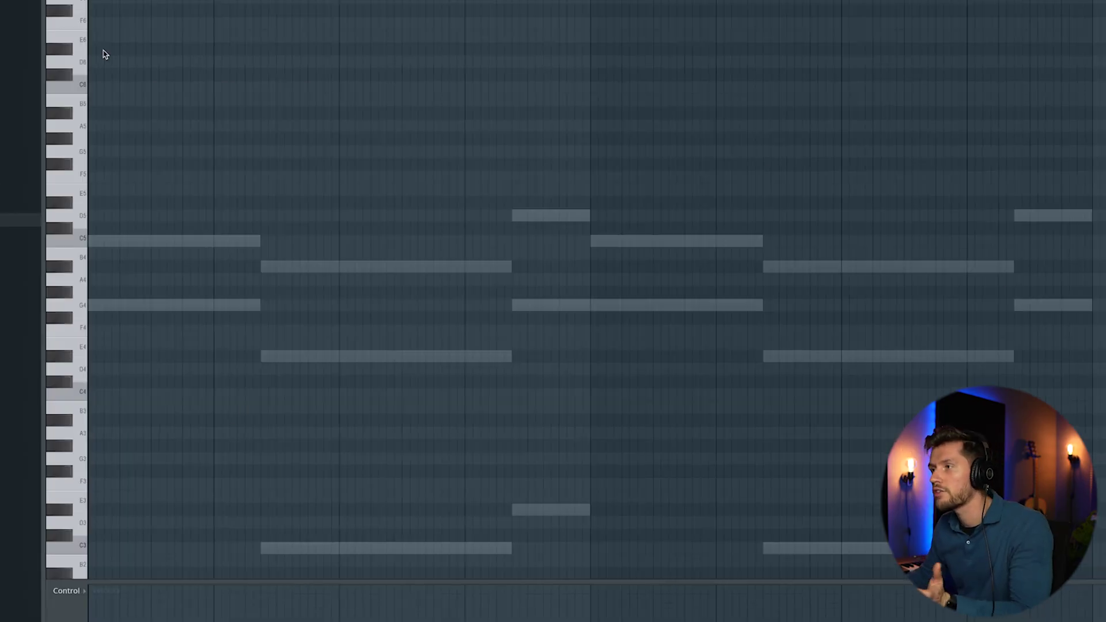
Step: Start a GMS melody at bar 1 with eighth-note D#6 and D6, and play it
click(95, 49)
drag(205, 47, 111, 65)
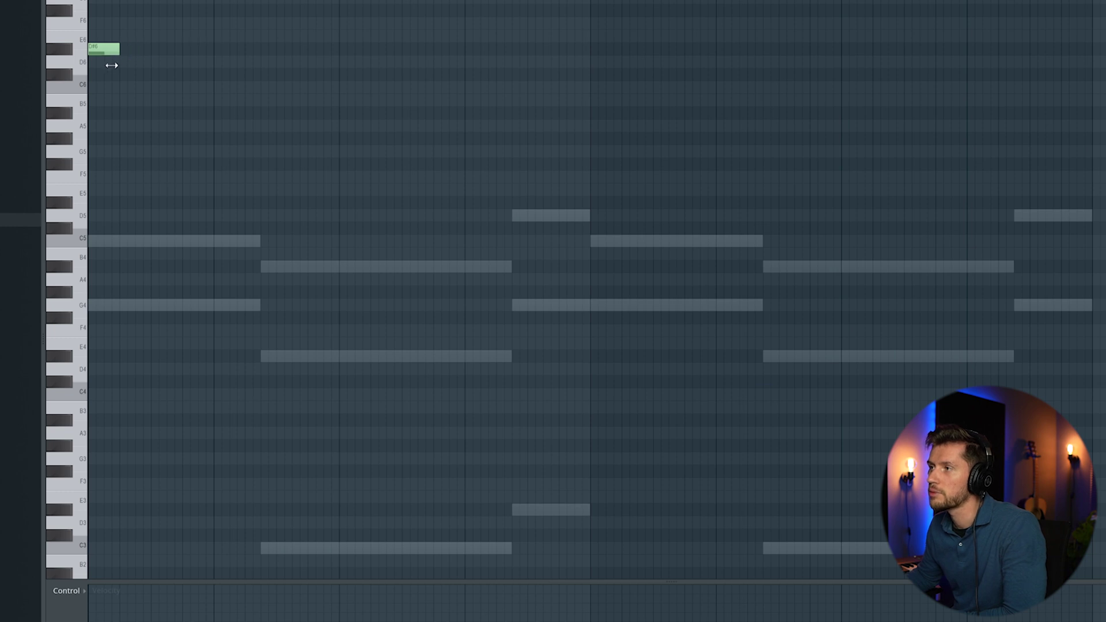
click(111, 62)
key(space)
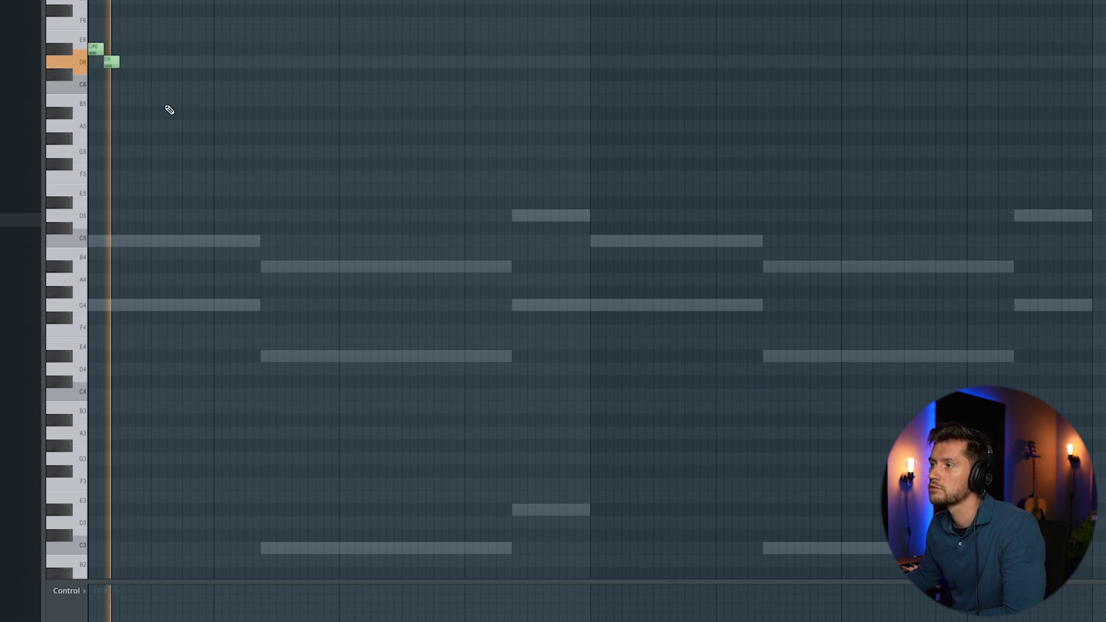
key(space)
Step: Continue the descending one-bar GMS arpeggio with A#5, G5, D#5, D5, A#4 and G4, and play it back
click(126, 112)
click(143, 125)
drag(143, 127, 143, 139)
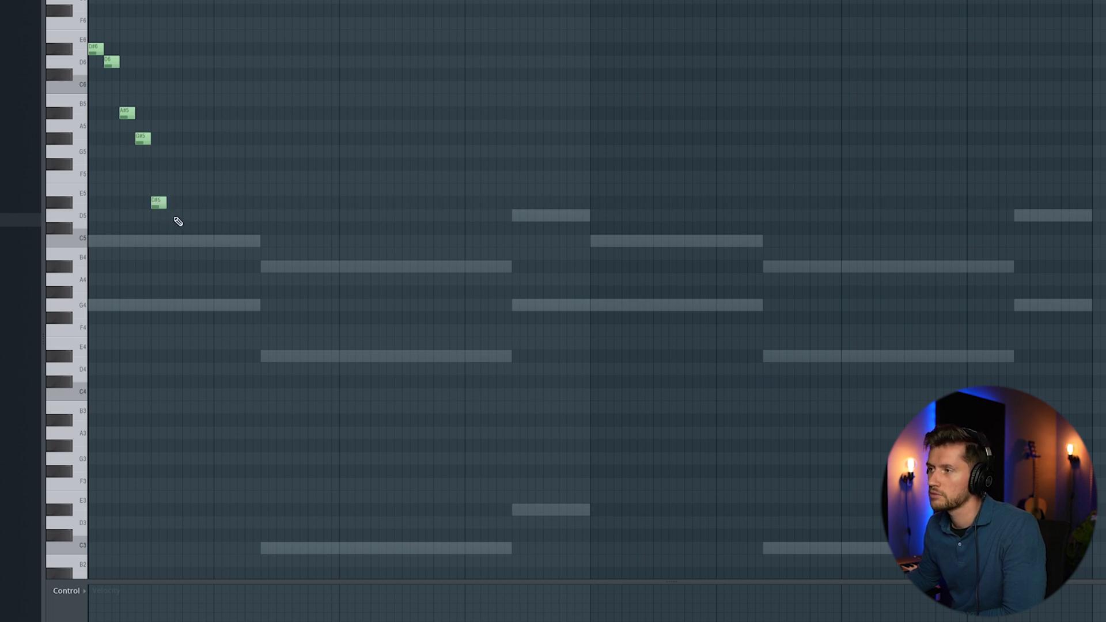
key(space)
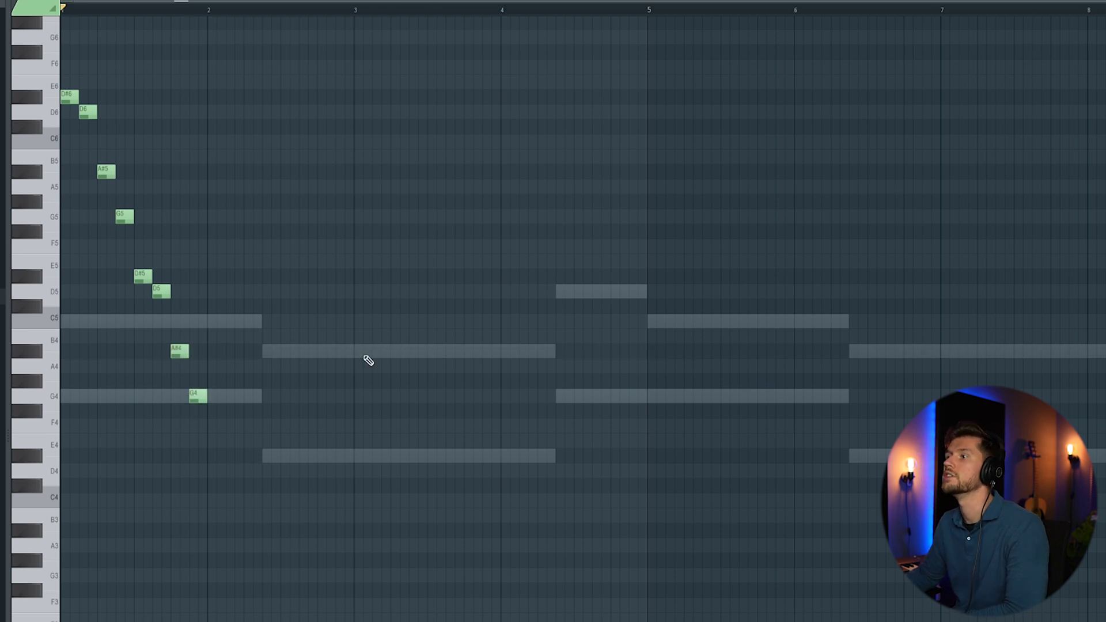
key(space)
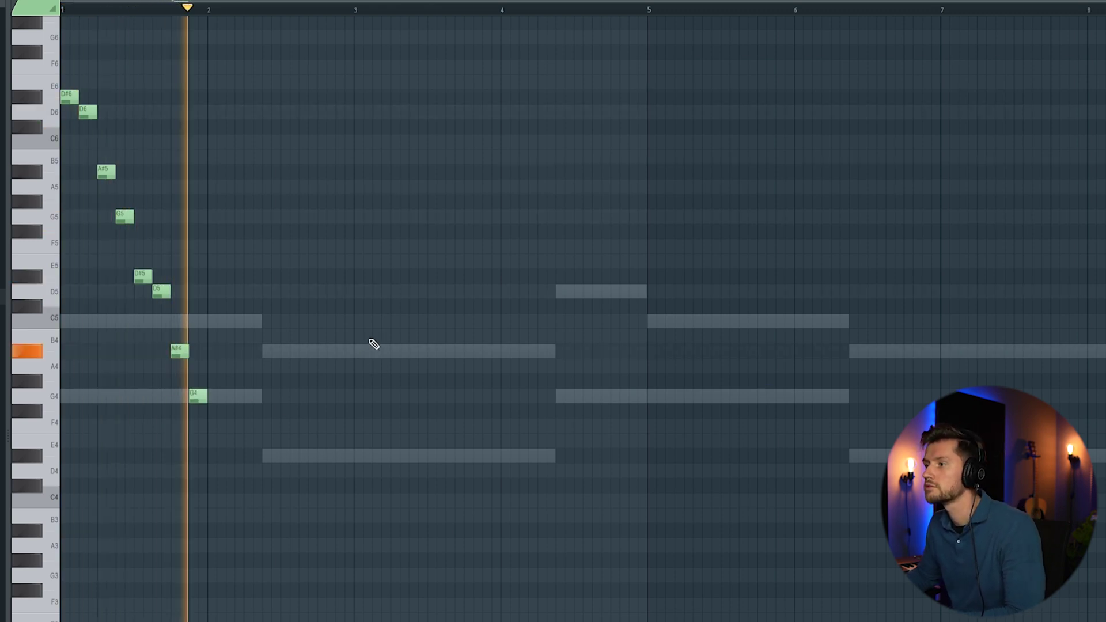
key(space)
Step: Repeat the one-bar GMS arpeggio until it fills all eight bars, deselect the notes and play the pattern
key(ctrl+a)
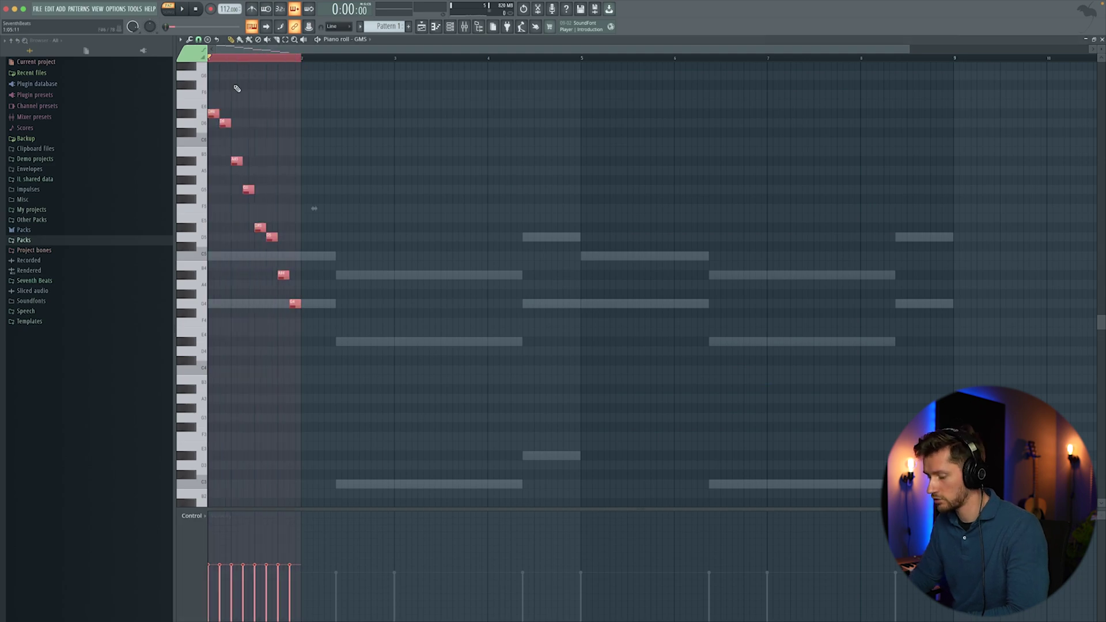
key(ctrl+b)
key(ctrl+b)
key(ctrl+b)
key(ctrl+b)
key(ctrl+b)
key(ctrl+b)
key(ctrl+b)
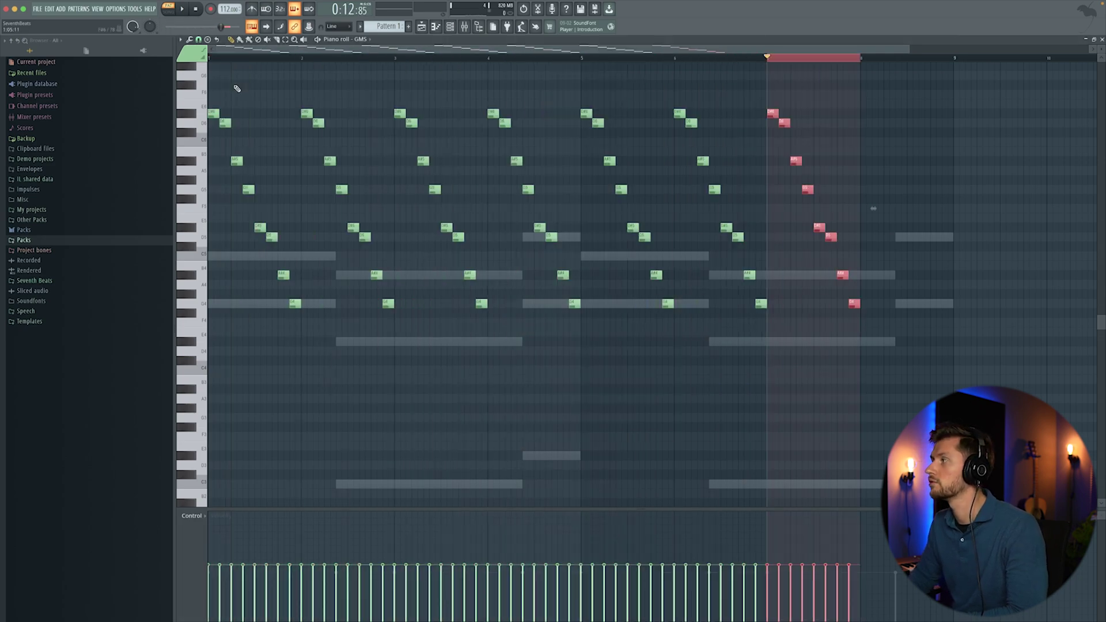
key(ctrl+d)
key(space)
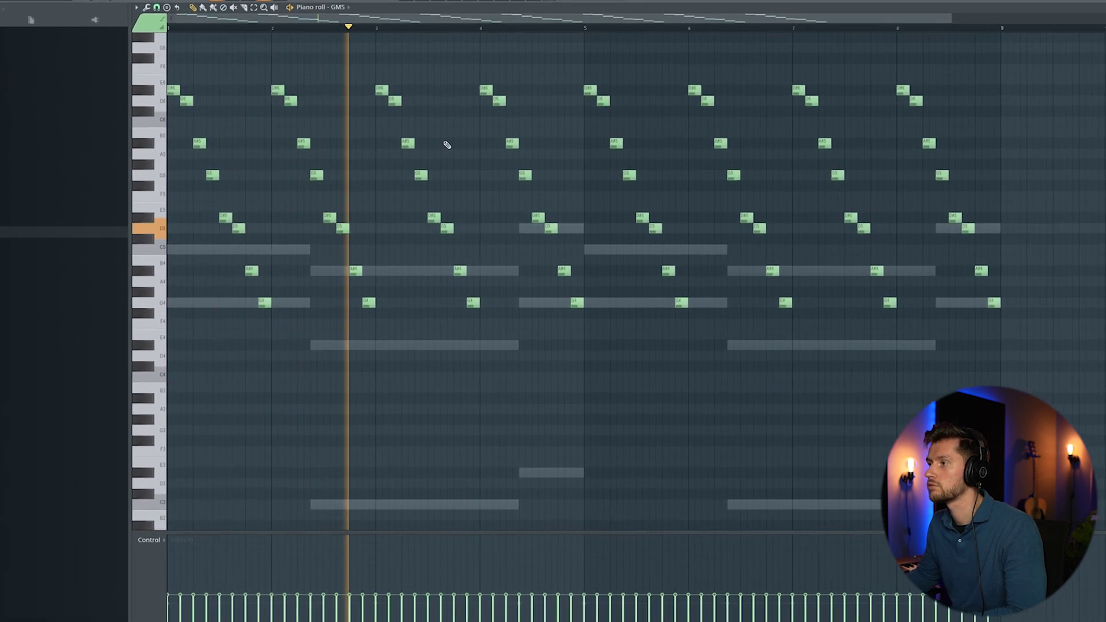
Step: Insert a second Purity channel above GMS and load the Tremolo Signal preset from its Slow Synth category
key(F6)
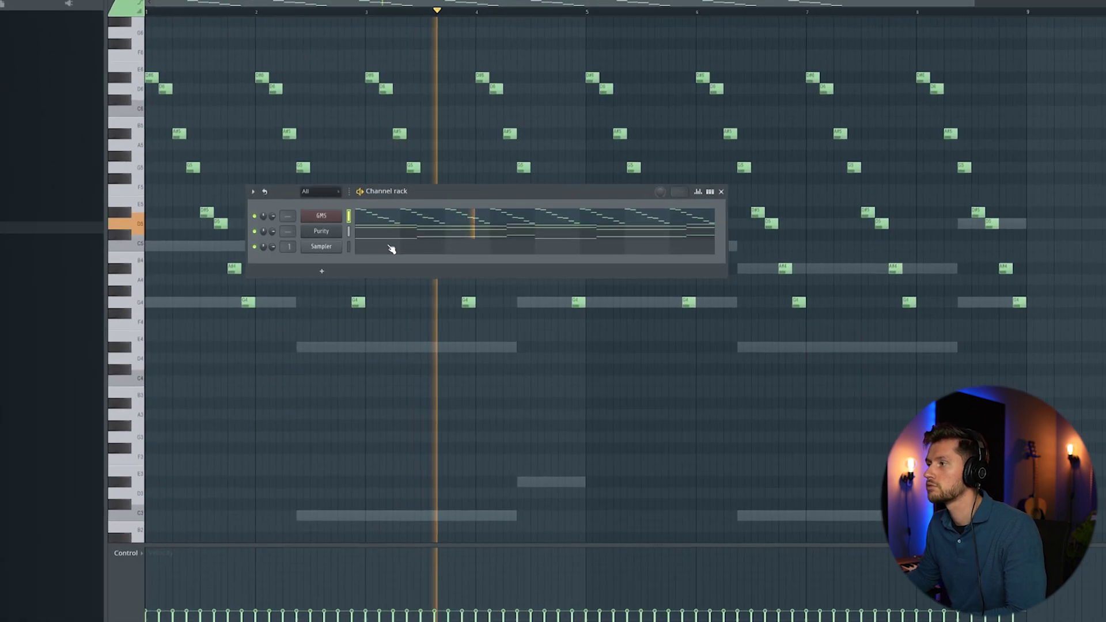
right_click(315, 215)
mouse_move(370, 289)
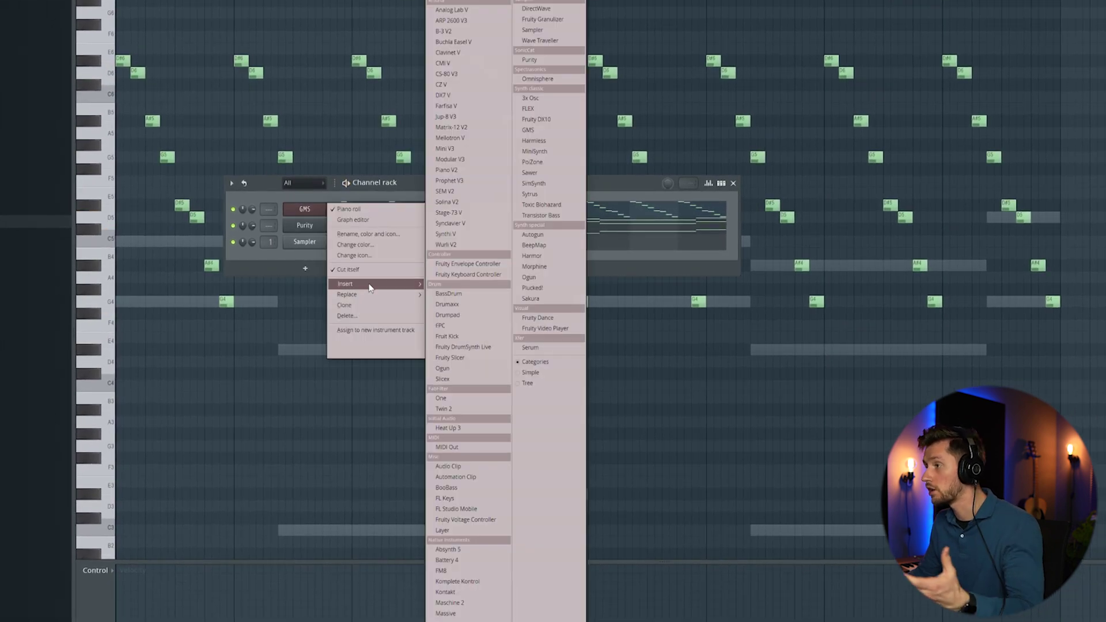
click(541, 58)
drag(186, 6, 485, 110)
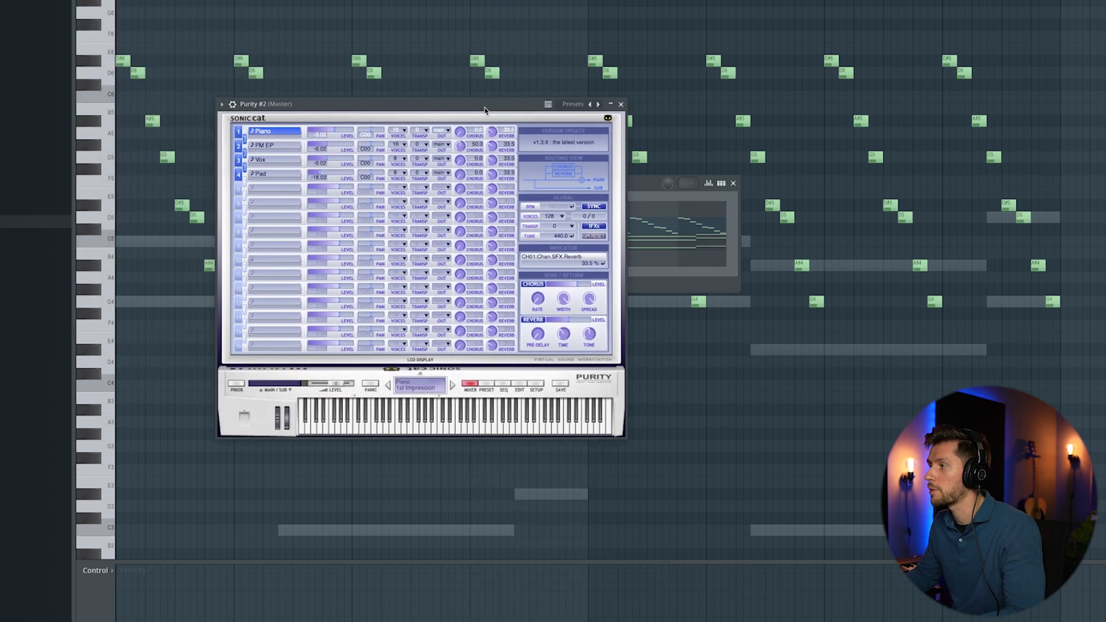
click(484, 383)
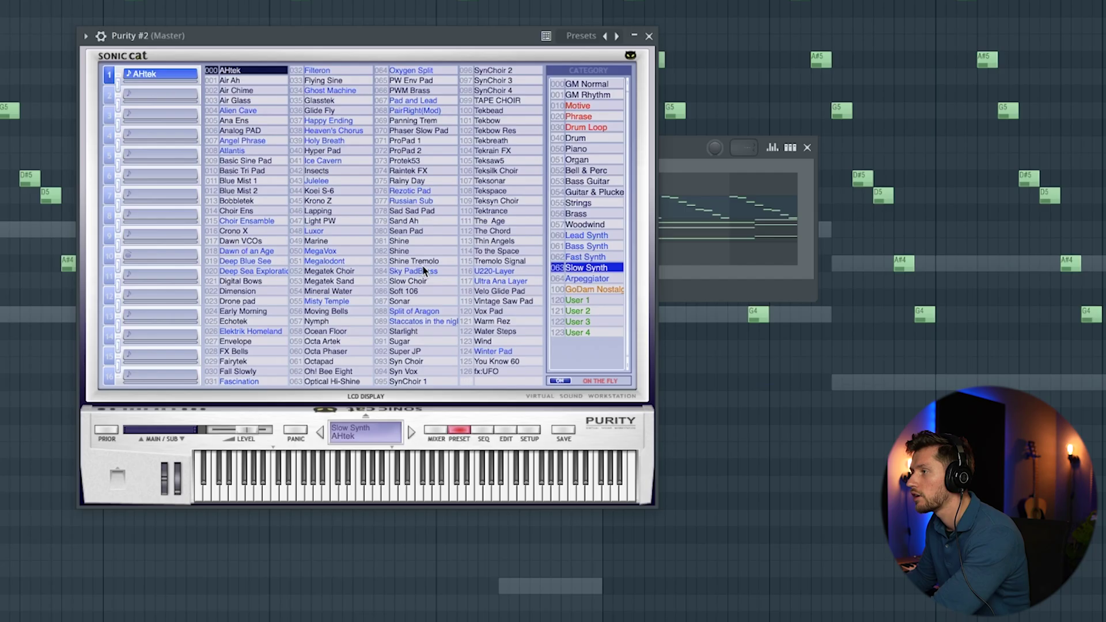
click(489, 260)
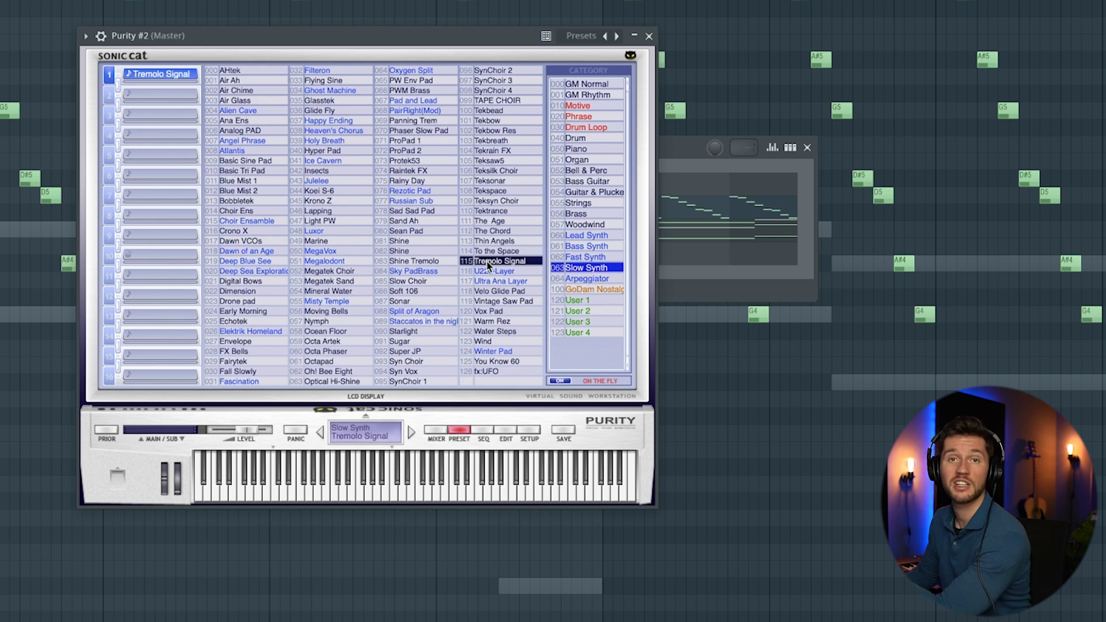
click(648, 36)
Step: Draw a single sustained C5 note across all eight bars for the second Purity channel, and play the pattern
click(94, 206)
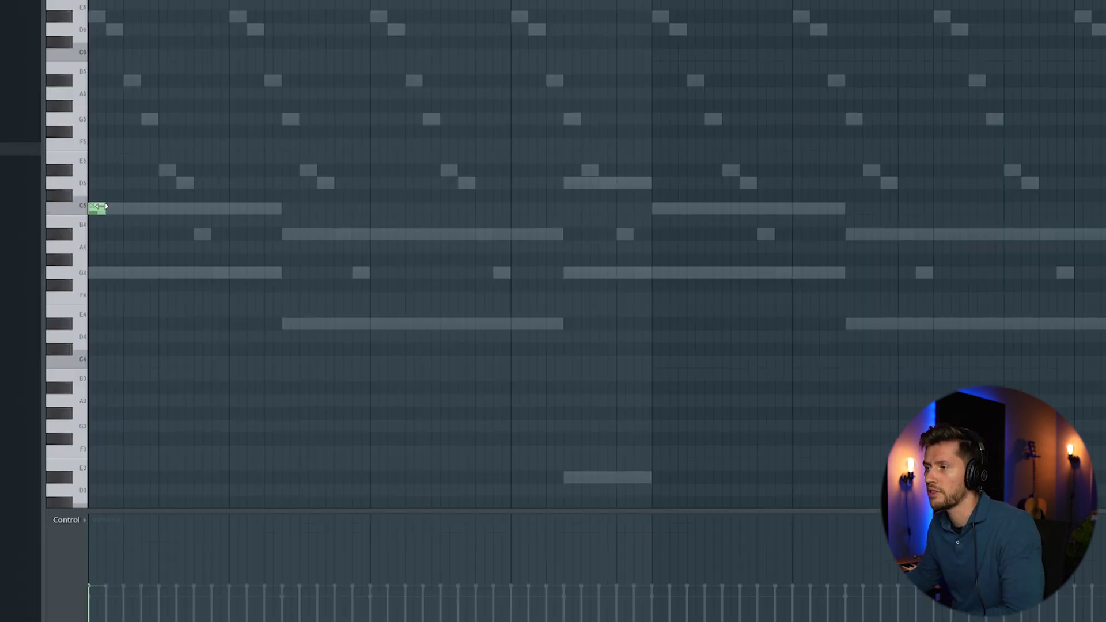
drag(106, 206, 1104, 209)
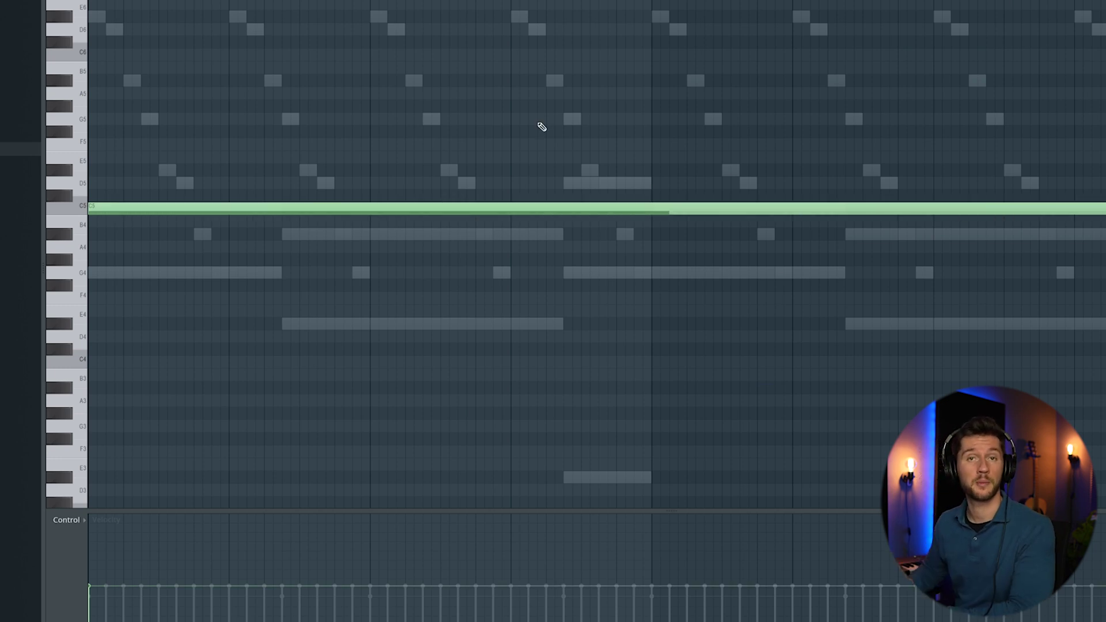
key(space)
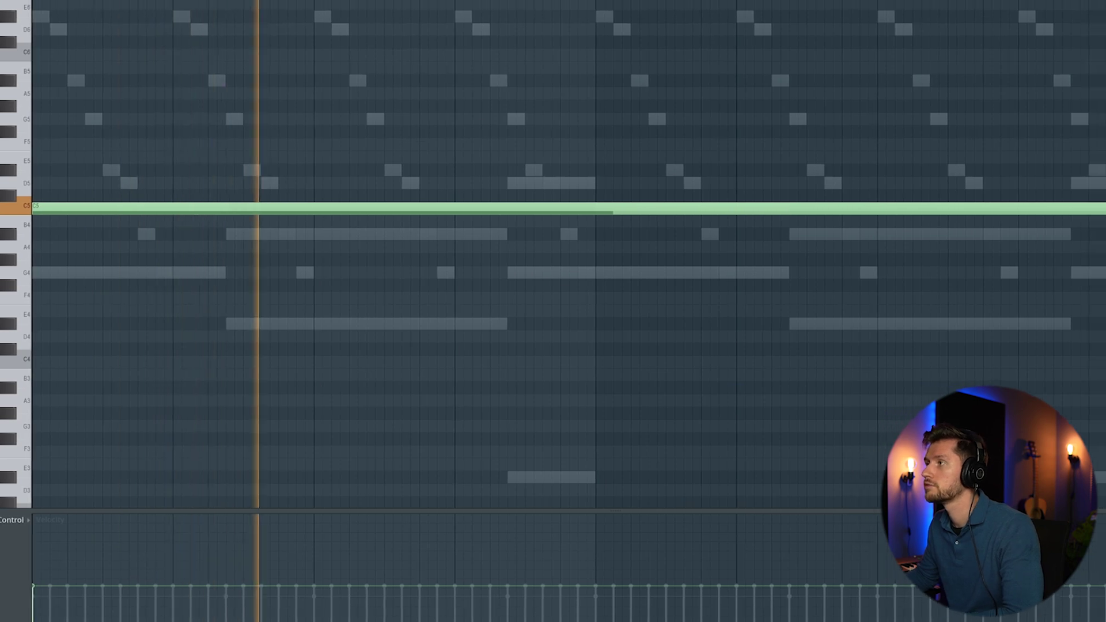
Step: Insert a Sytrus channel above the second Purity and load its Smooth 2 brass preset
key(F6)
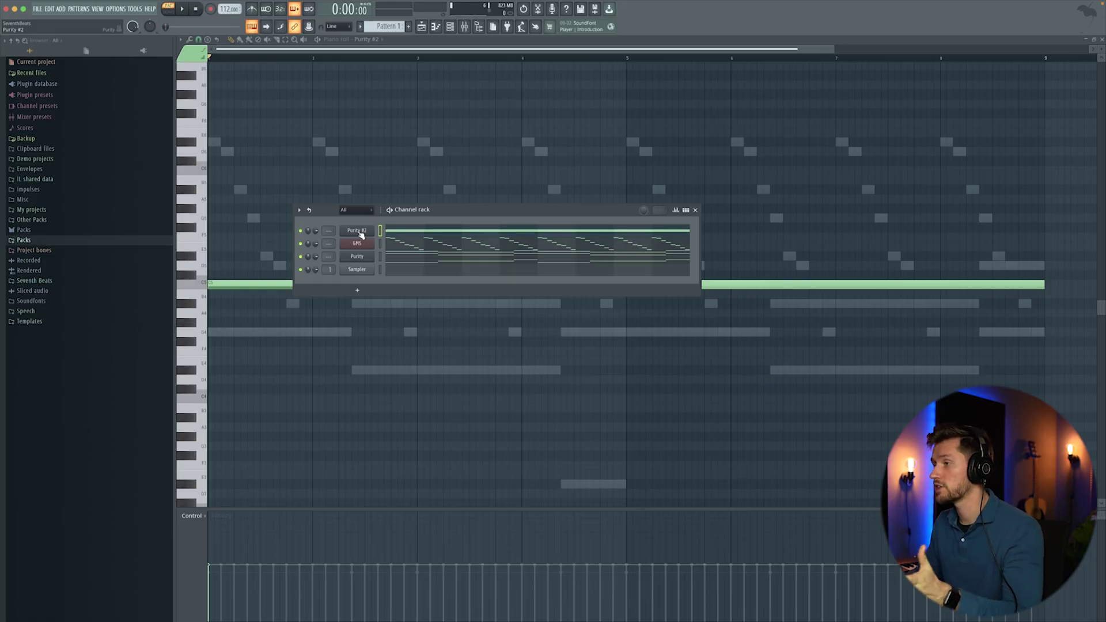
right_click(361, 234)
mouse_move(401, 291)
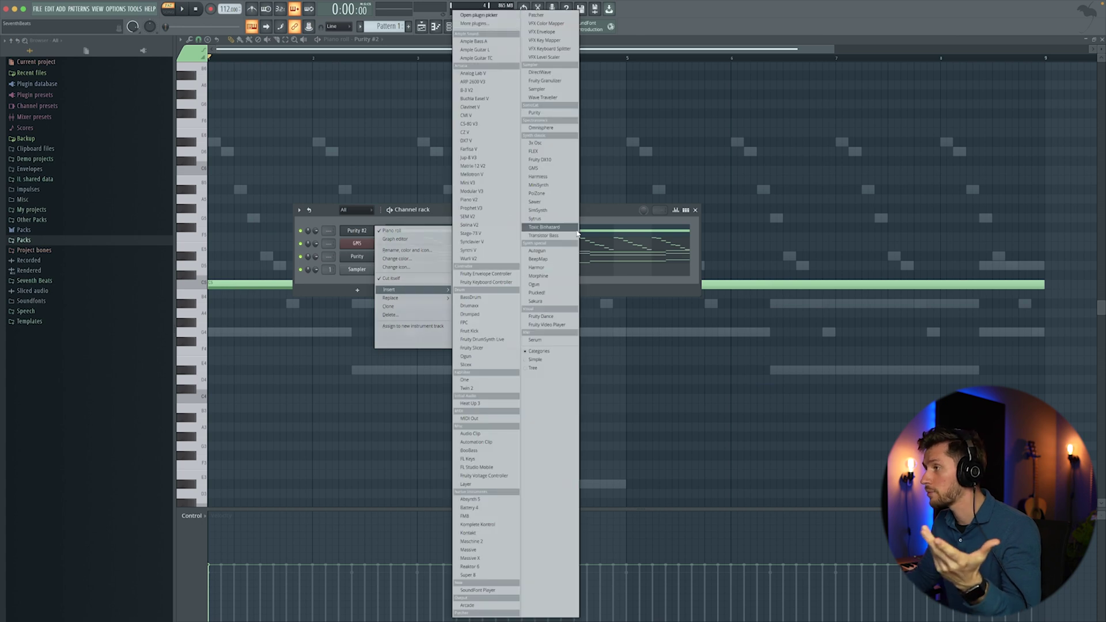
click(547, 221)
click(238, 115)
mouse_move(251, 141)
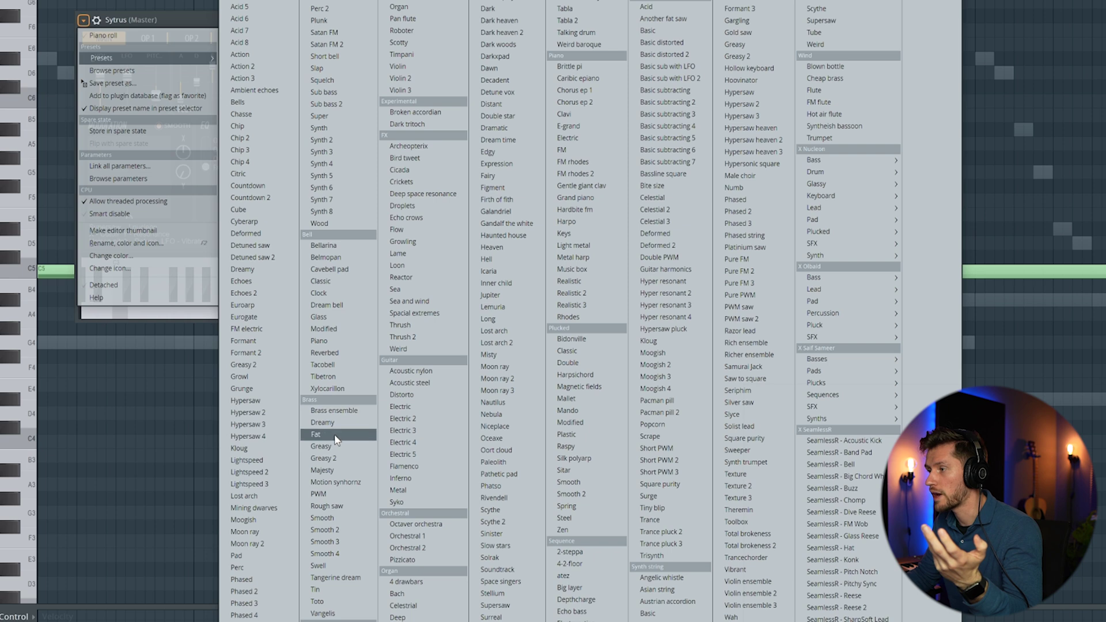
click(334, 529)
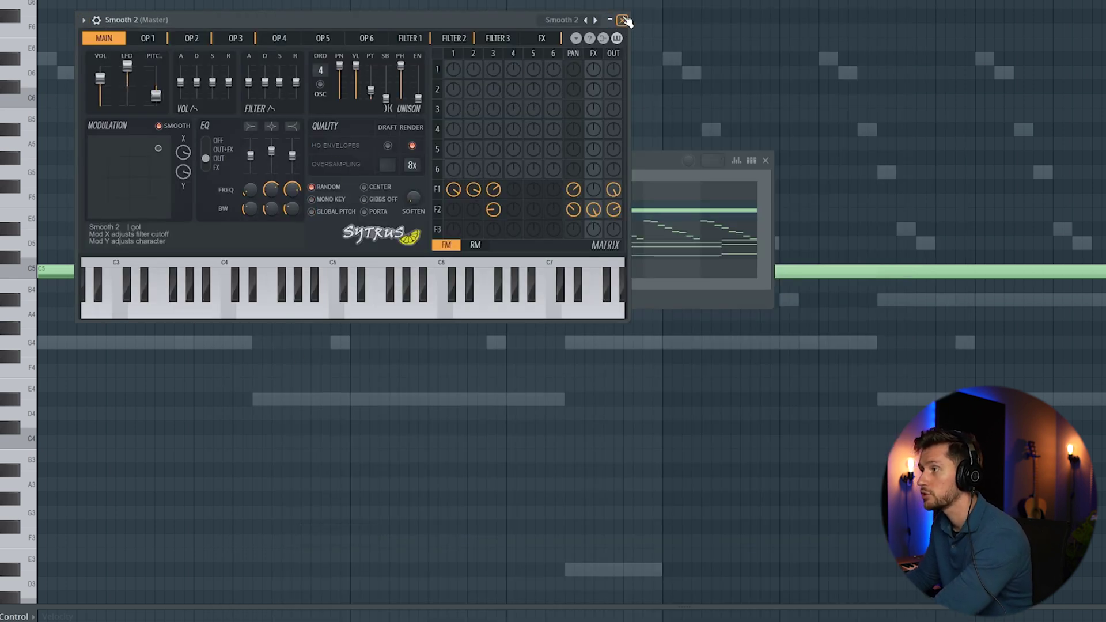
click(624, 21)
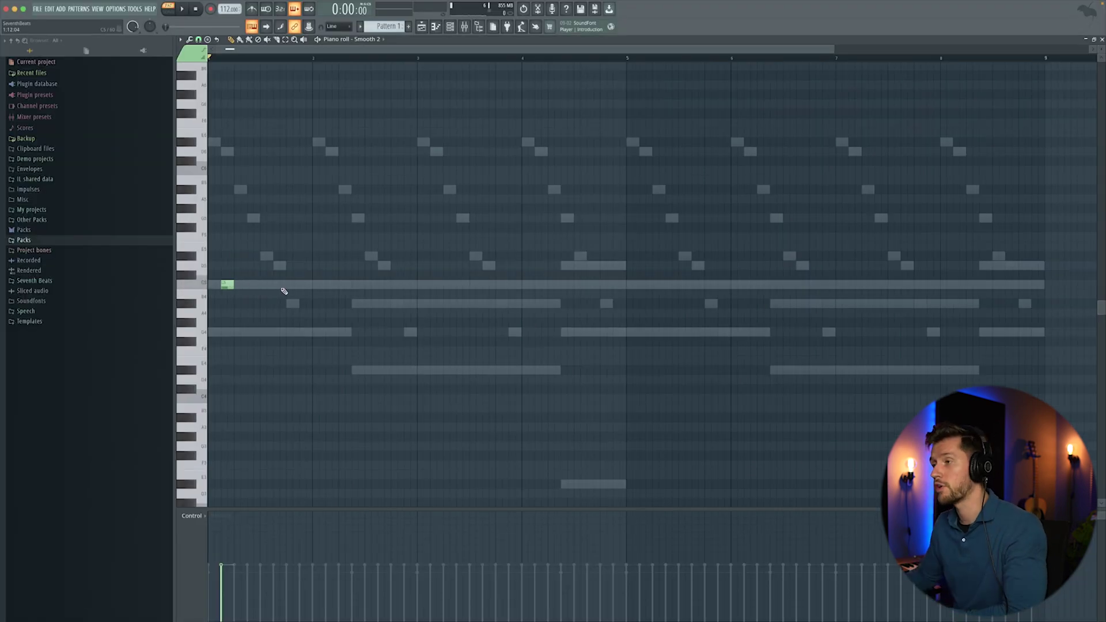
Step: Place offbeat eighth-note C5 hits every two beats in the Smooth 2 channel, play them, and repeat them across all eight bars
click(279, 286)
click(329, 284)
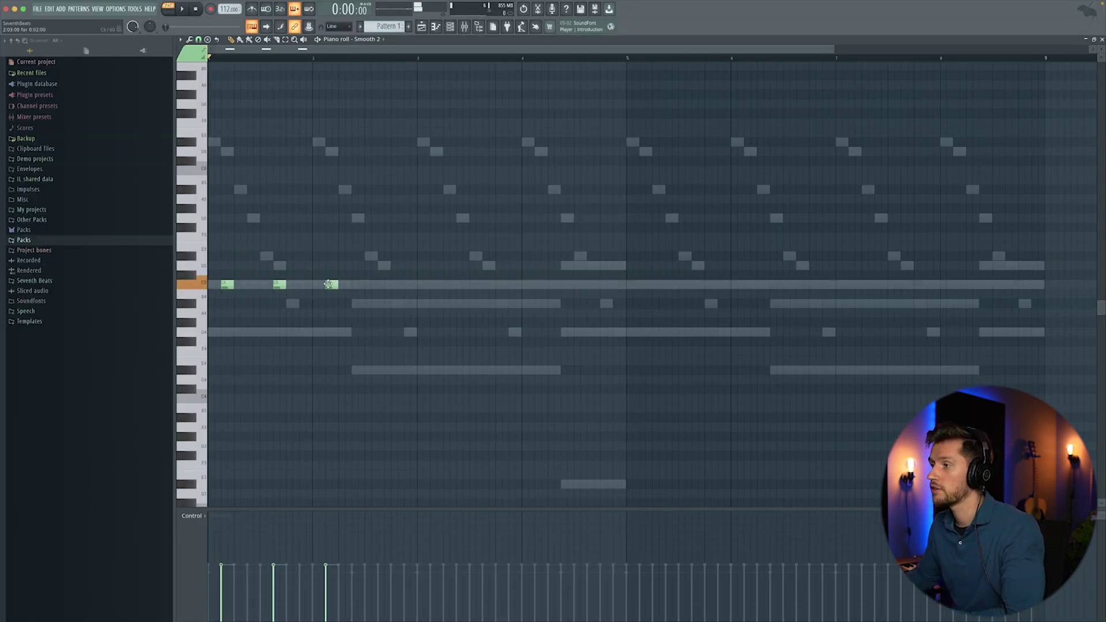
click(381, 285)
key(space)
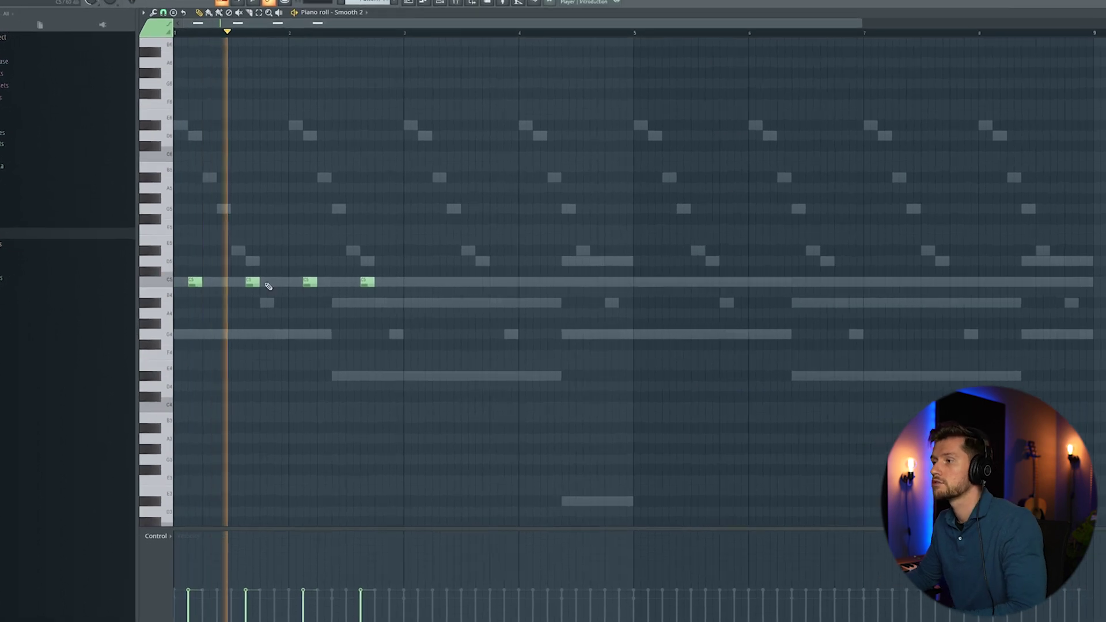
key(ctrl+a)
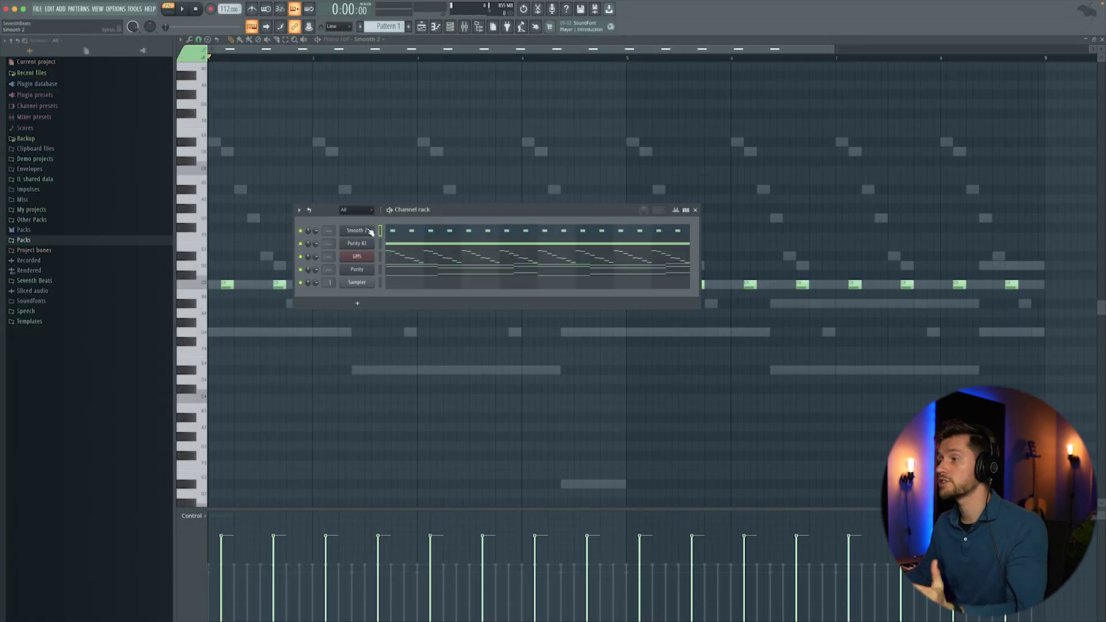
Step: Insert a third Purity channel, audition Oboe in the Woodwind category and load the Ocarina preset
right_click(370, 231)
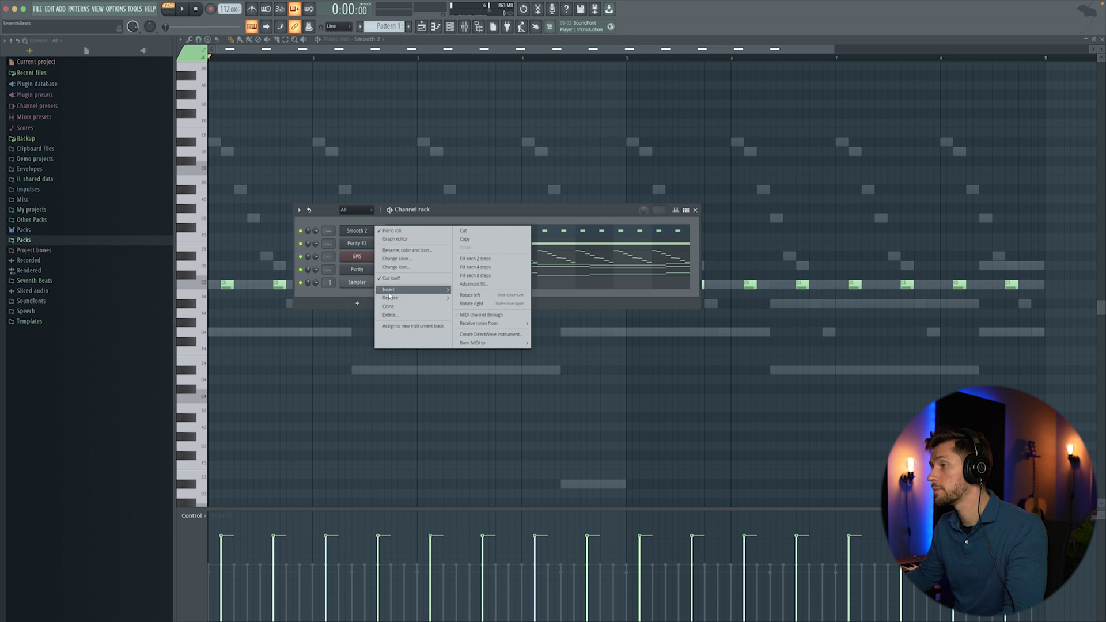
mouse_move(390, 290)
click(534, 113)
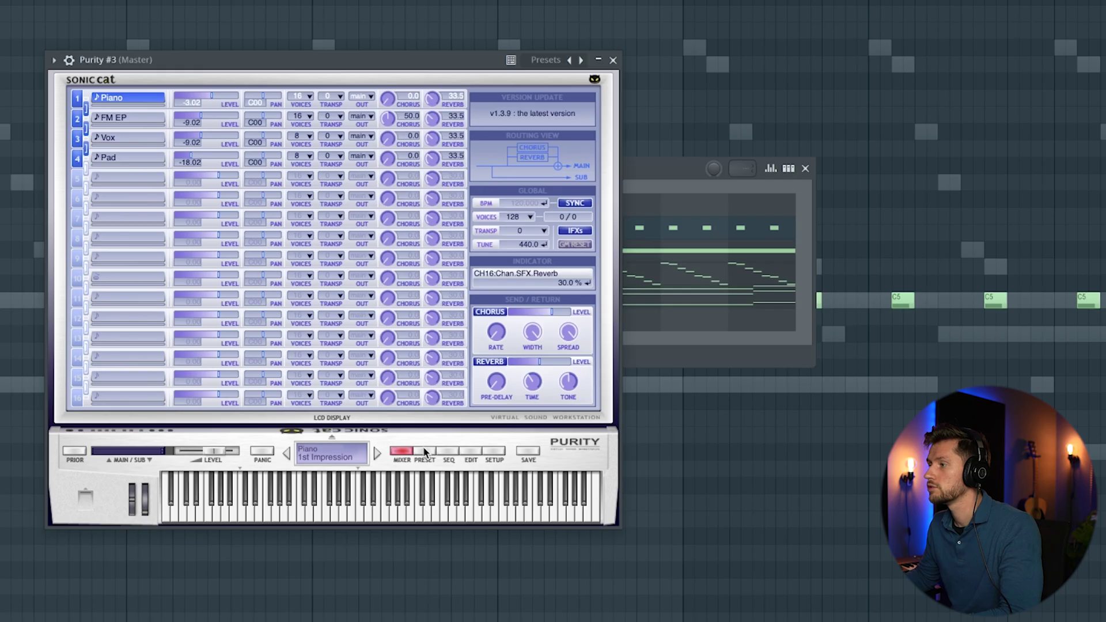
click(423, 451)
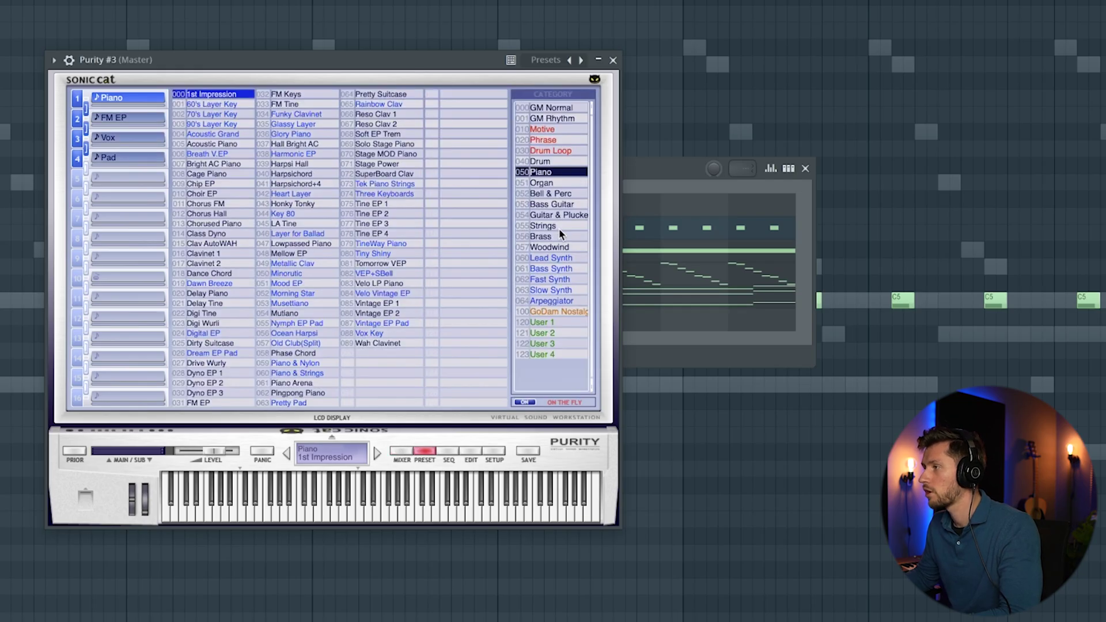
click(542, 248)
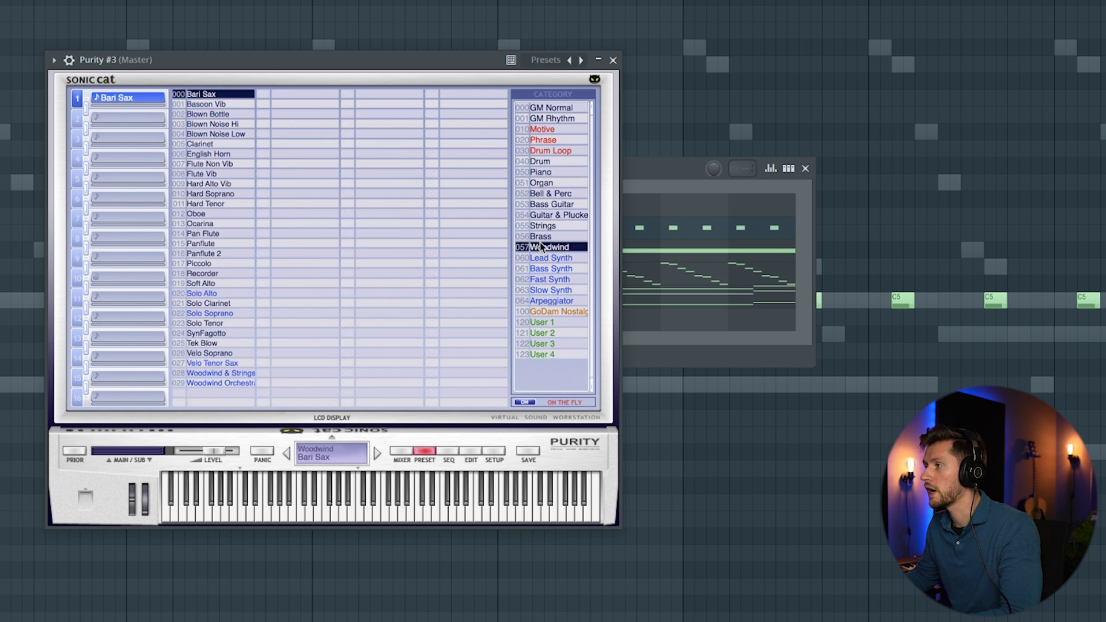
click(211, 224)
click(214, 216)
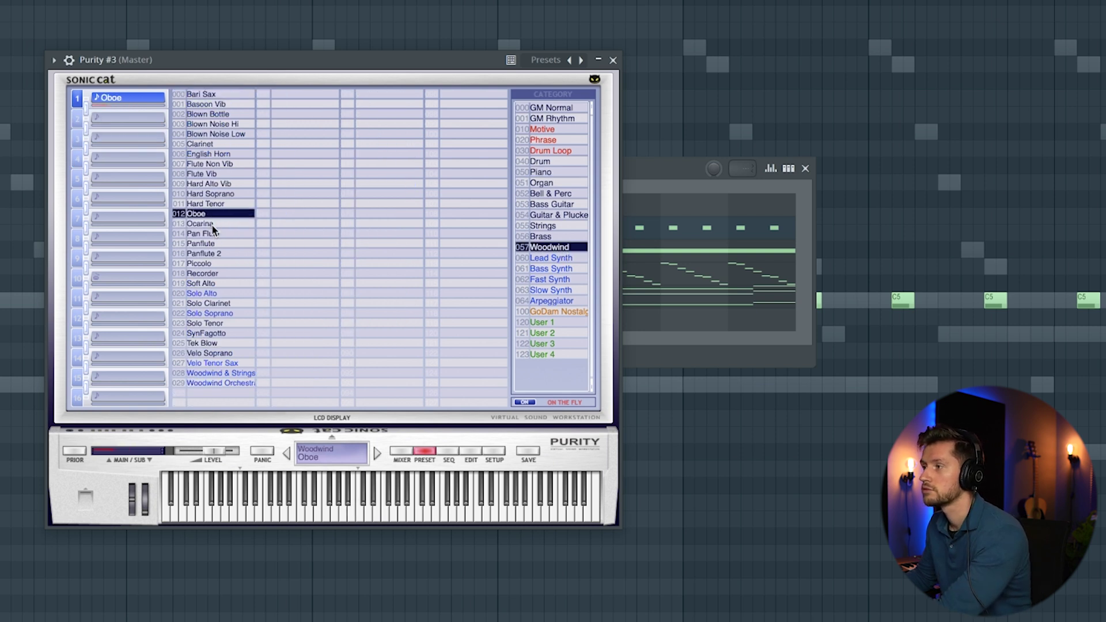
click(213, 225)
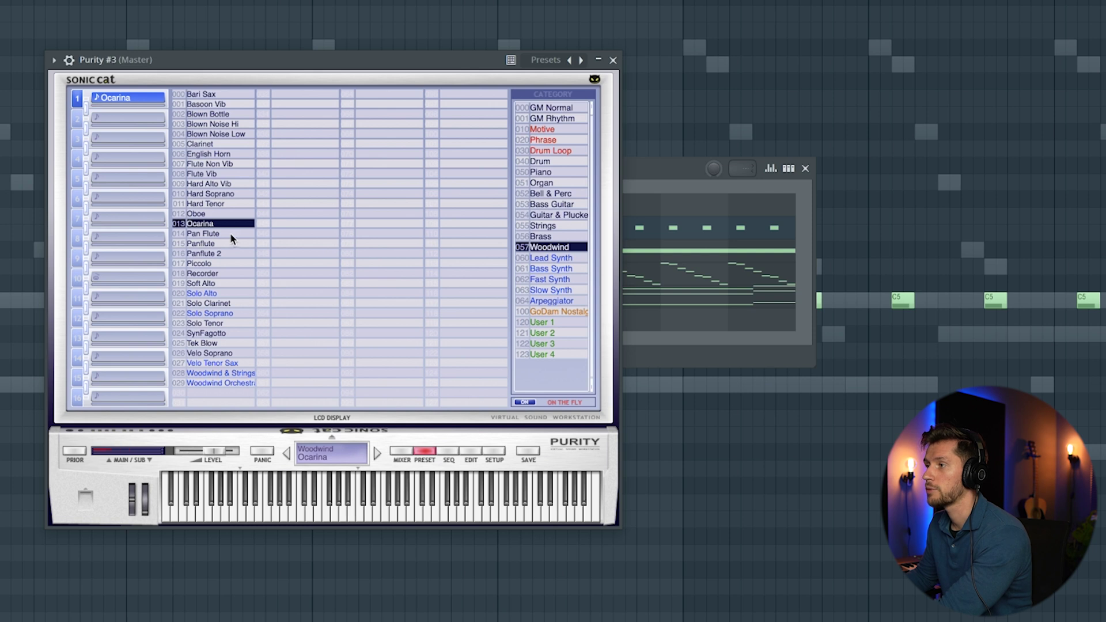
click(613, 60)
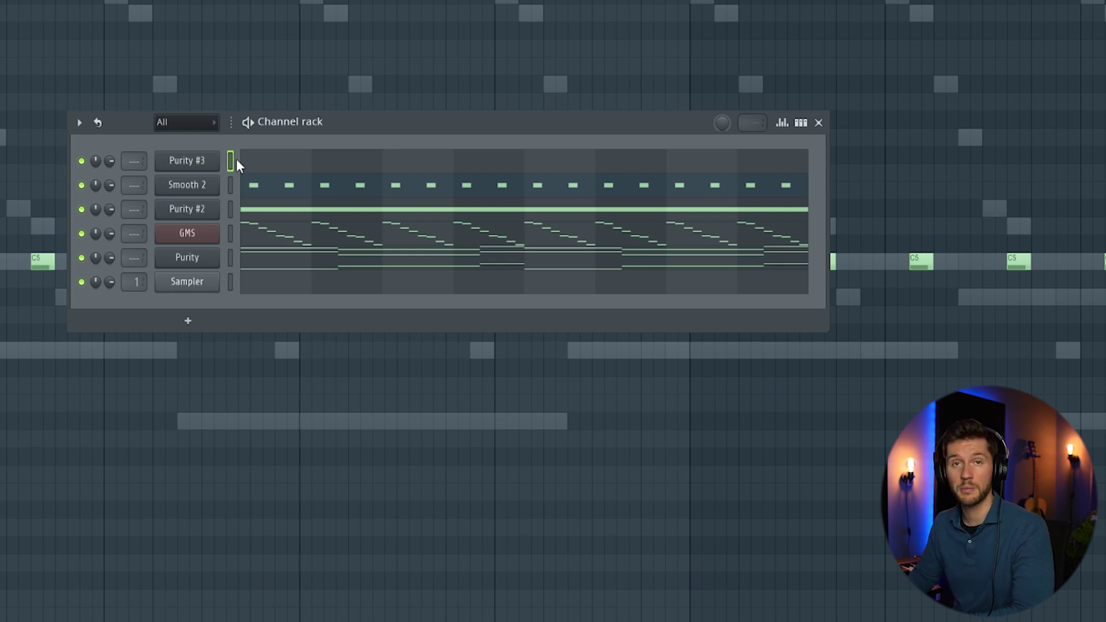
Step: Reuse the offbeat C5 notes in the third Purity channel and duplicate them one beat later so every offbeat is filled
click(233, 161)
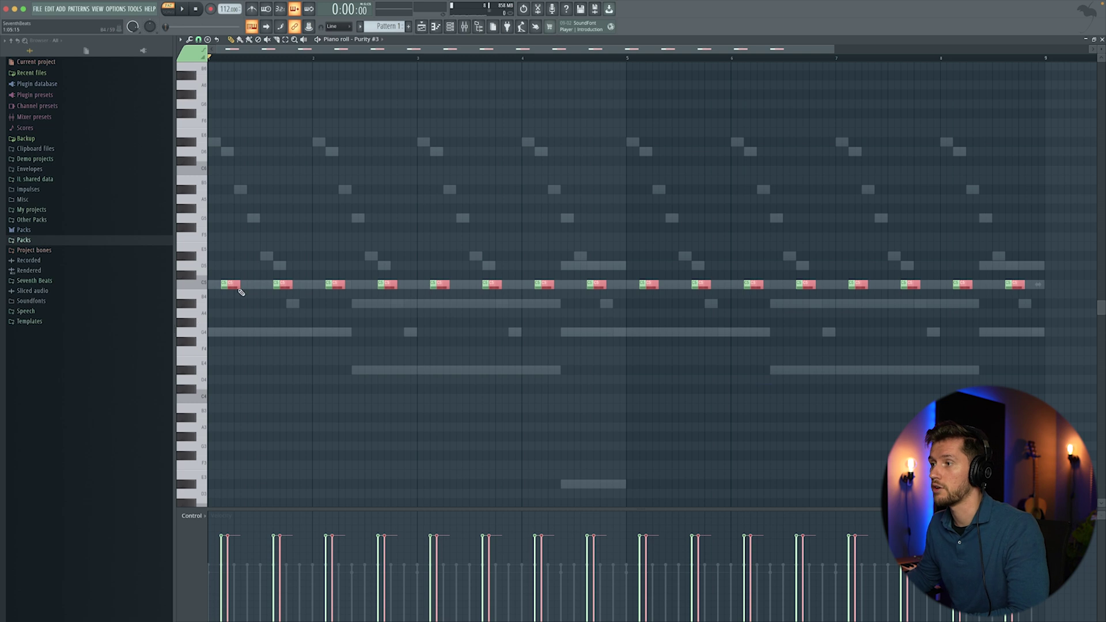
drag(238, 289, 249, 284)
Step: Transpose all the Ocarina notes up one octave to C6, deselect them and play the pattern
key(ctrl+a)
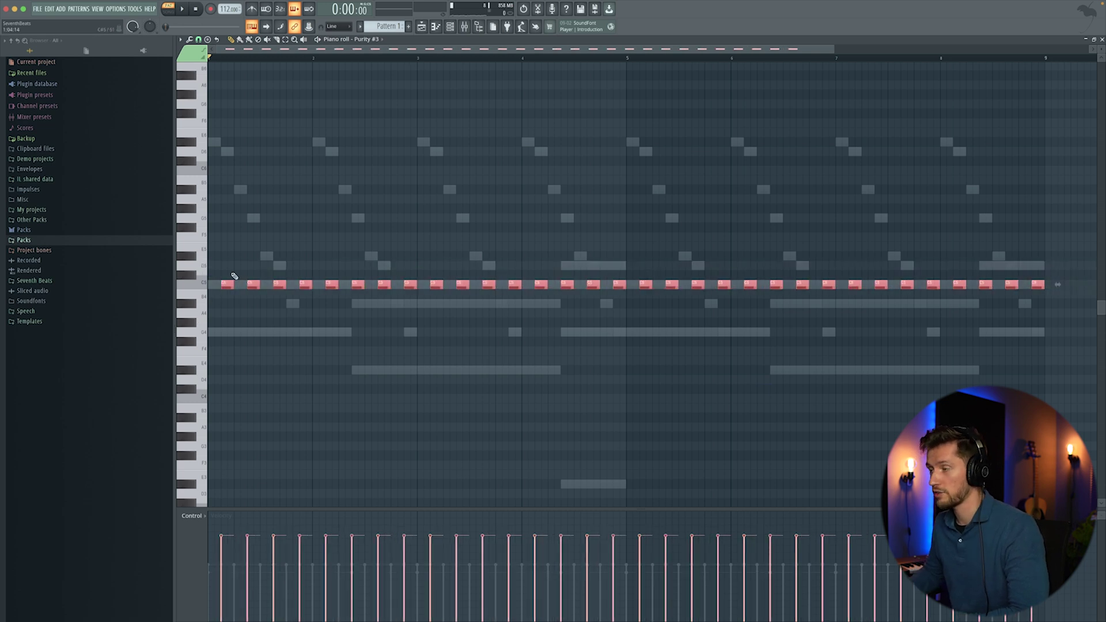
key(ctrl+Up)
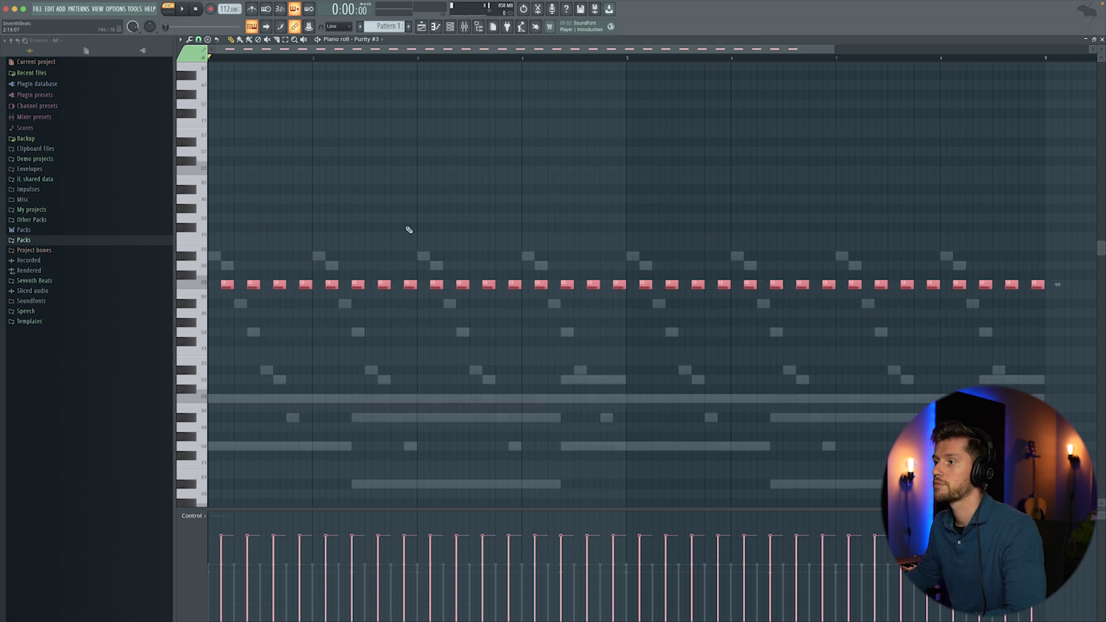
key(ctrl+d)
key(space)
scroll(426, 228, down, 5)
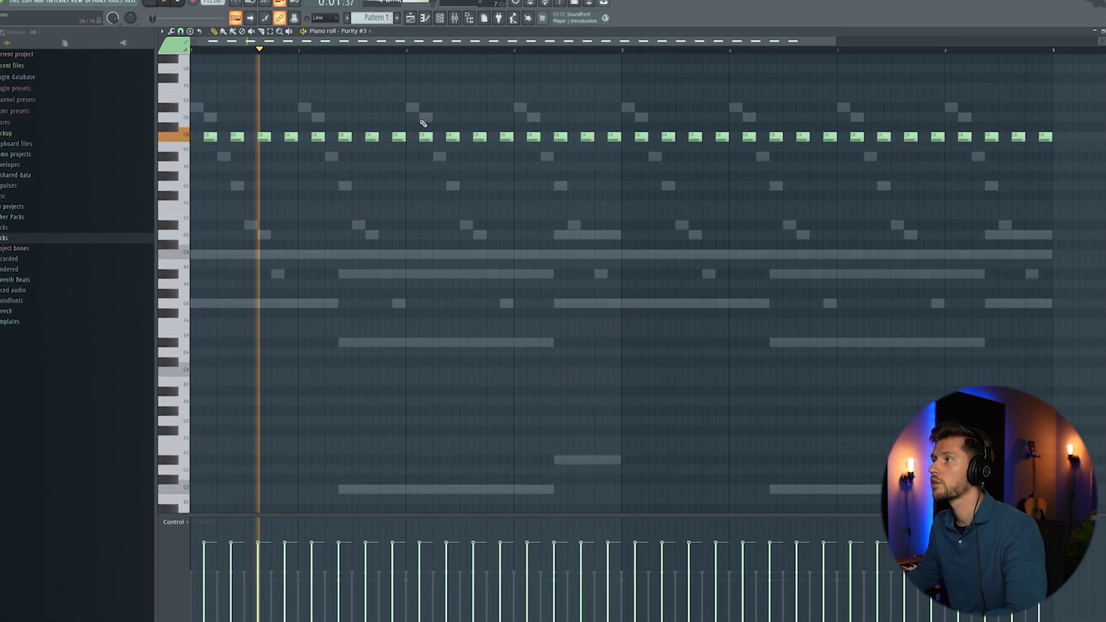
scroll(427, 115, up, 4)
key(F6)
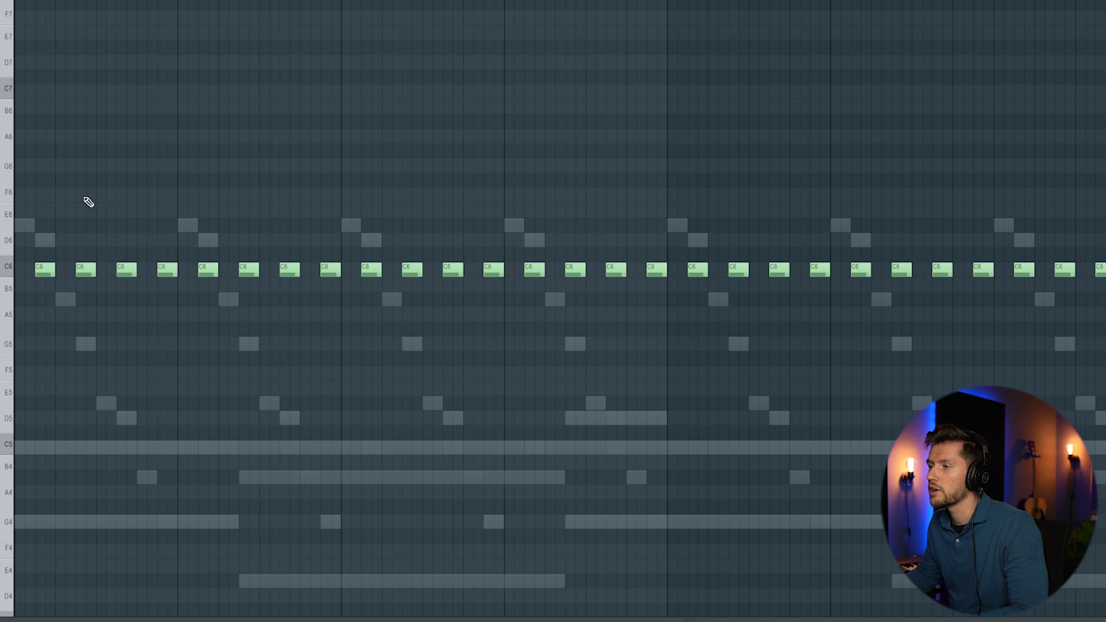
Step: Shorten all the C6 Ocarina notes to about half their length, deselect them and play the pattern
key(ctrl+a)
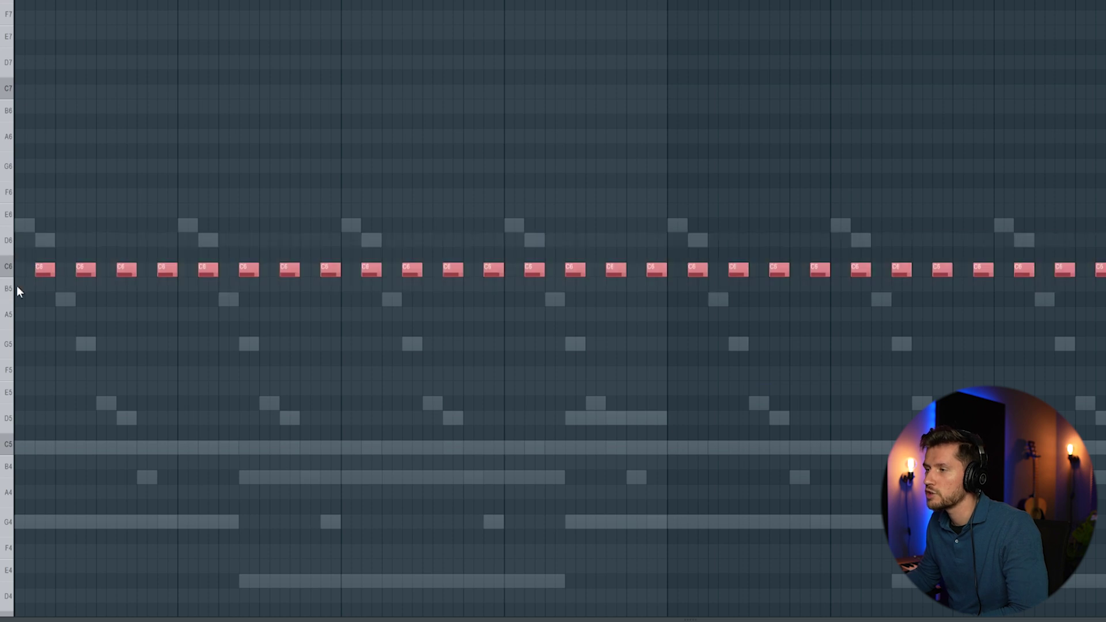
drag(53, 268, 46, 272)
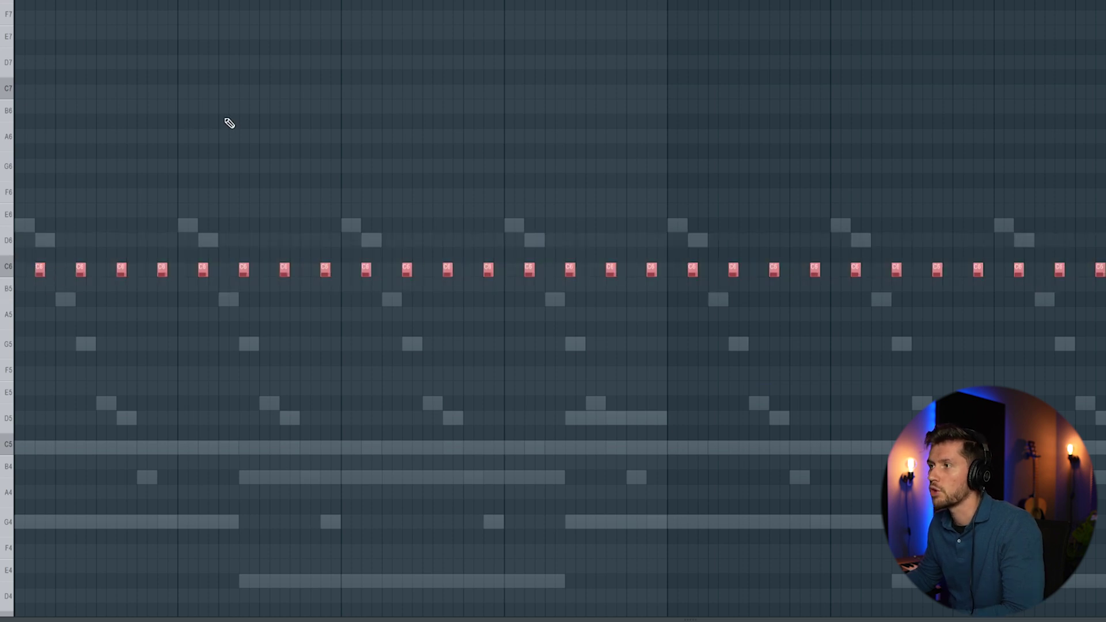
key(ctrl+d)
key(space)
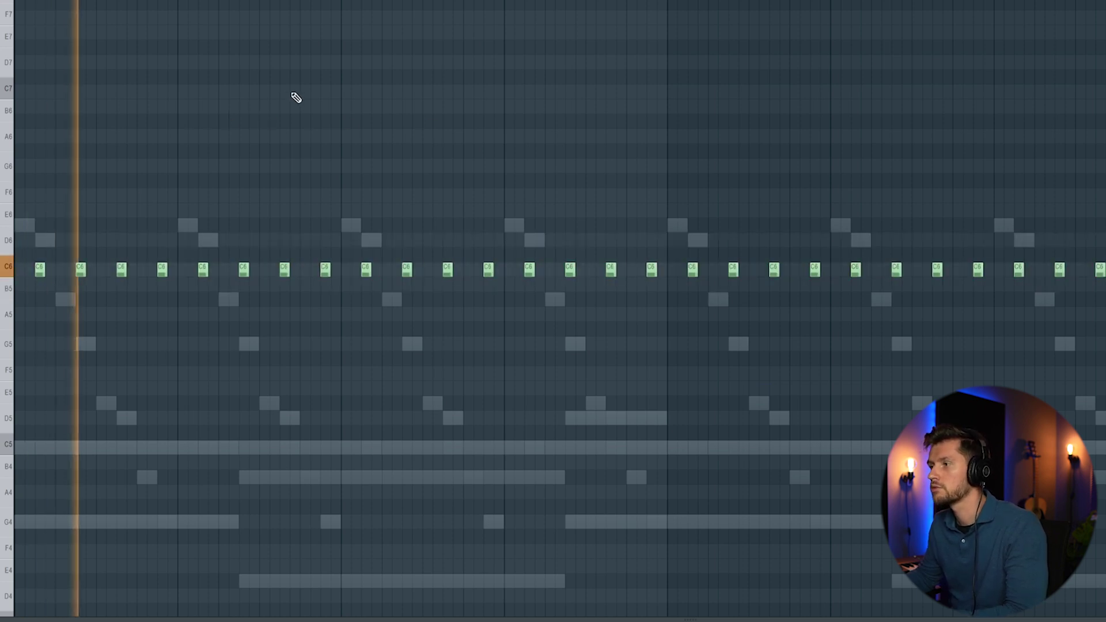
Step: Insert a Morphine channel above GMS and load the SYN More FM FG preset from its Synthetic bank
key(F6)
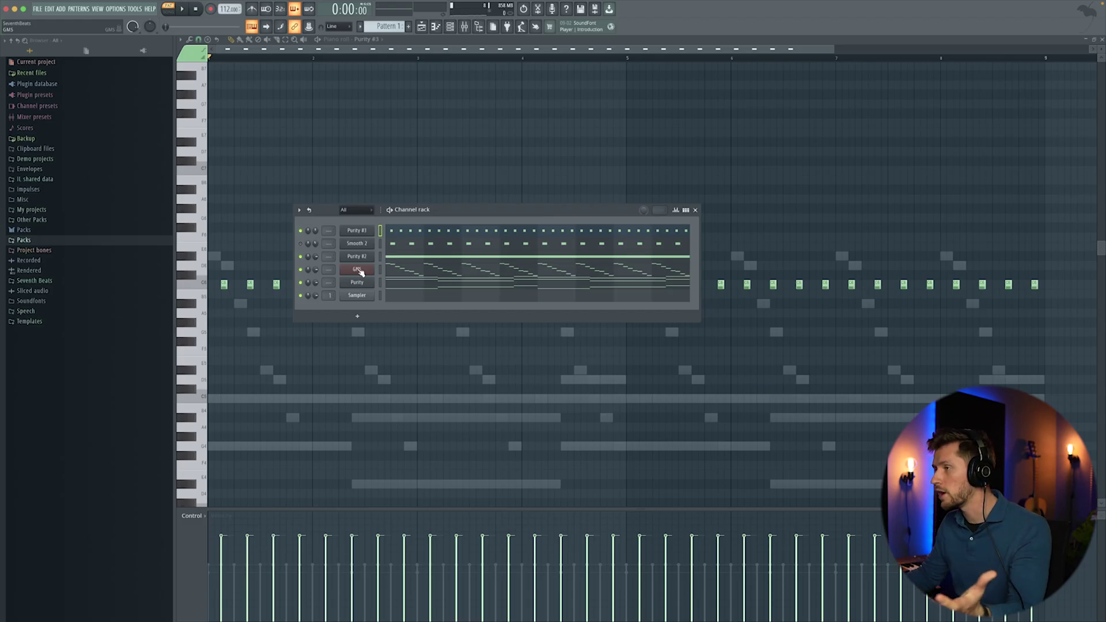
right_click(359, 270)
mouse_move(394, 328)
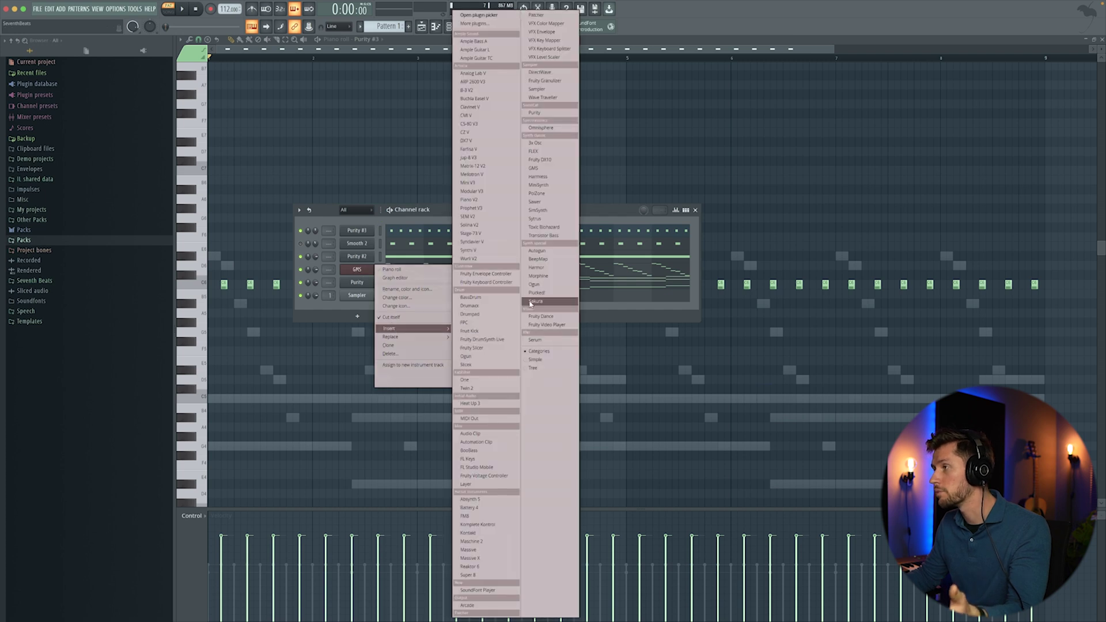
click(544, 277)
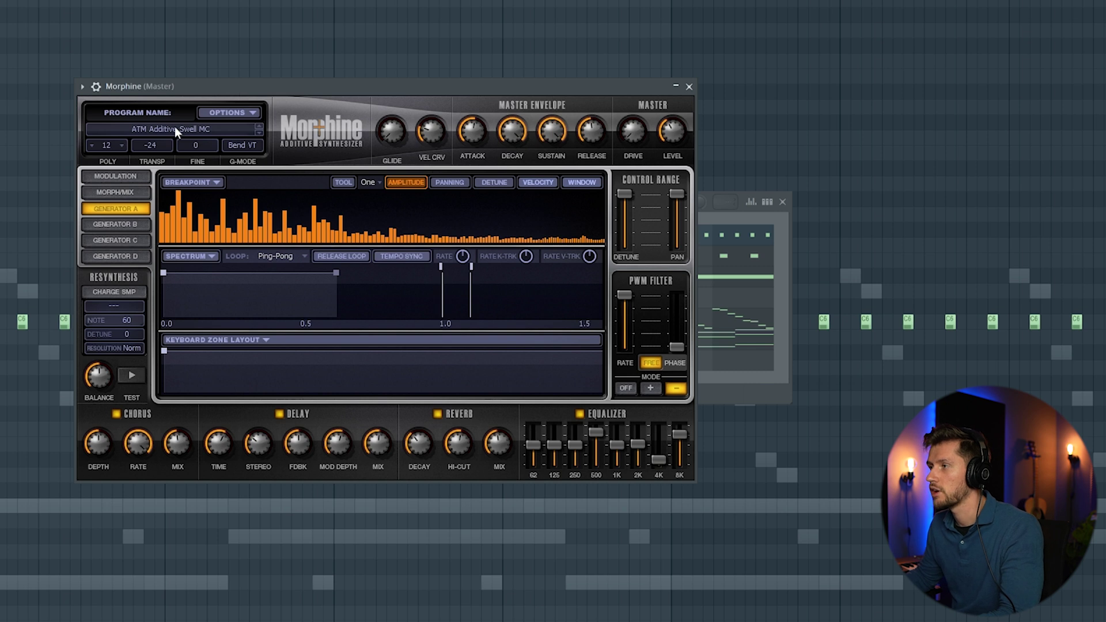
click(175, 128)
click(294, 311)
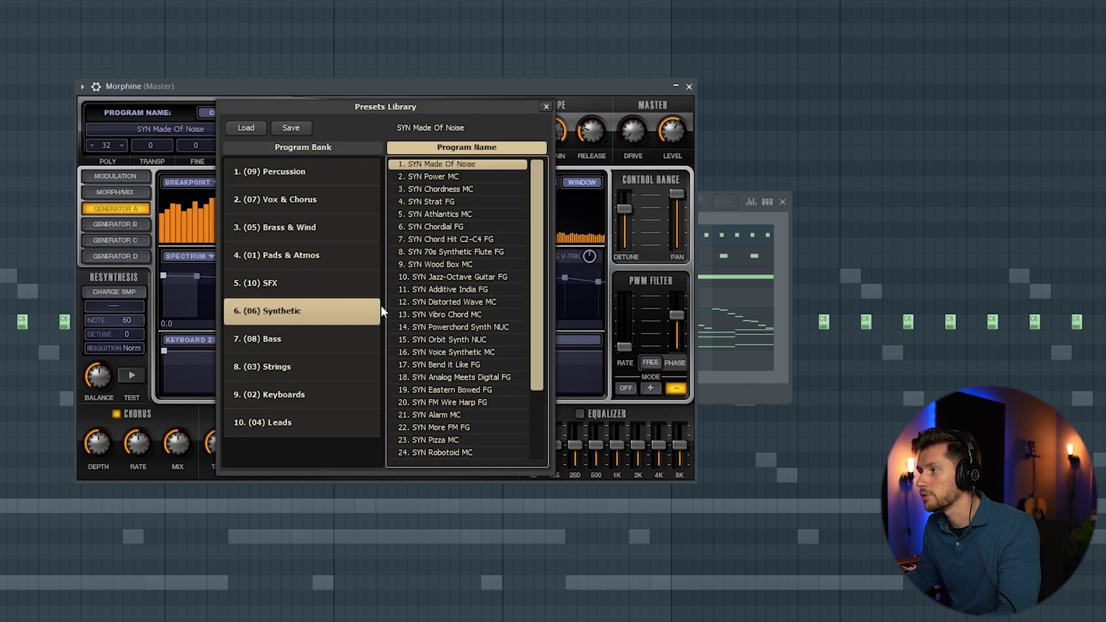
double_click(440, 427)
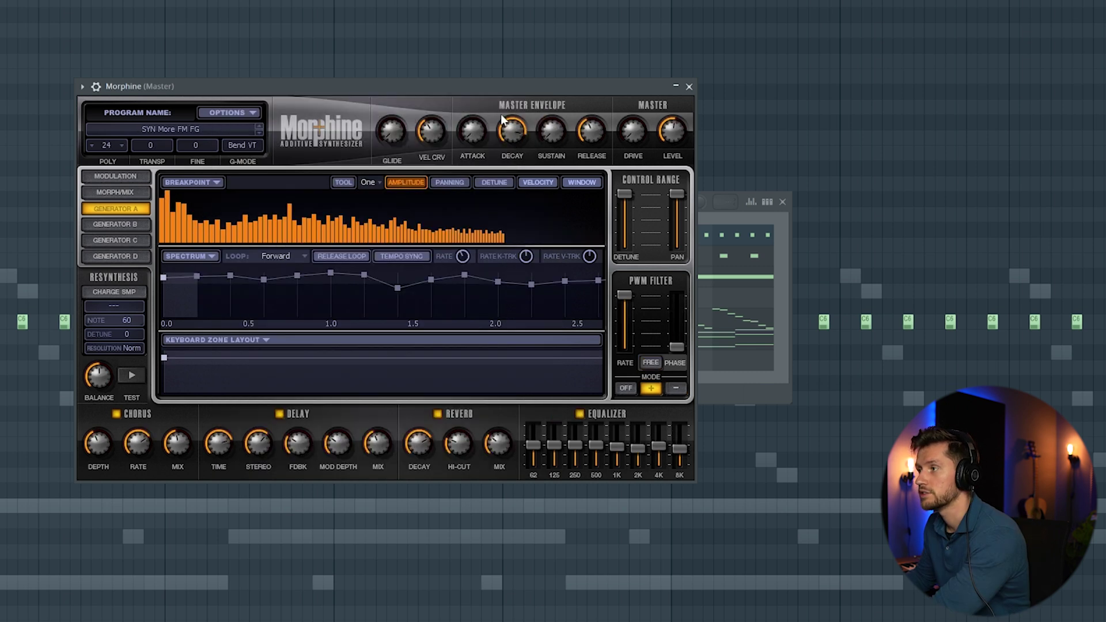
click(690, 86)
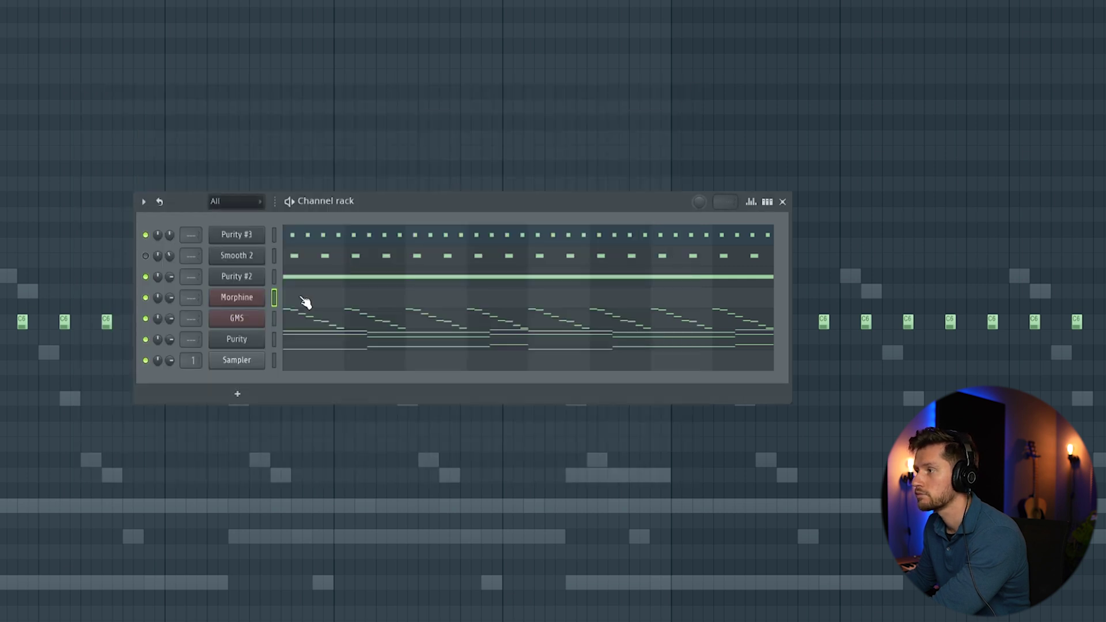
Step: Write the Morphine melody C5, D#5, G4, A#4, C5, D5, repeat it to fill eight bars, and play the pattern
key(F6)
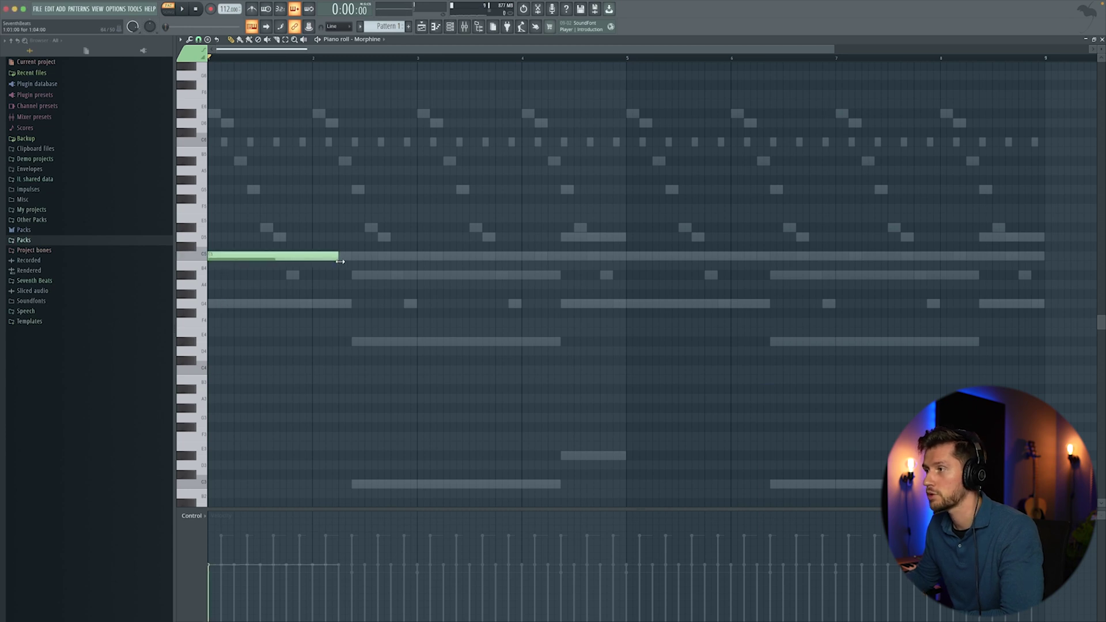
key(space)
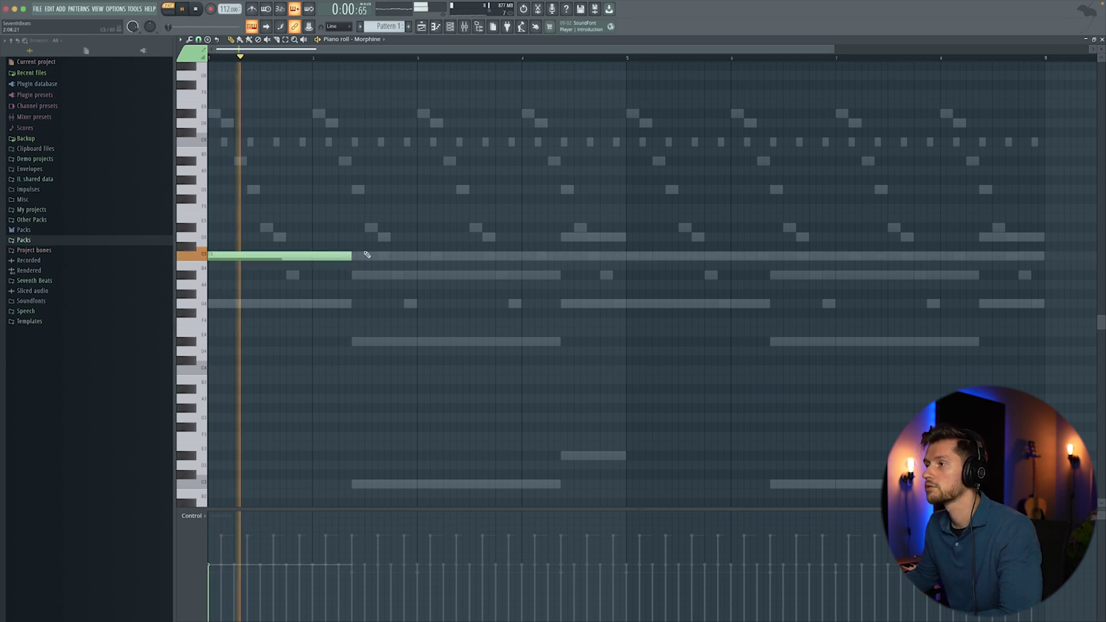
click(356, 228)
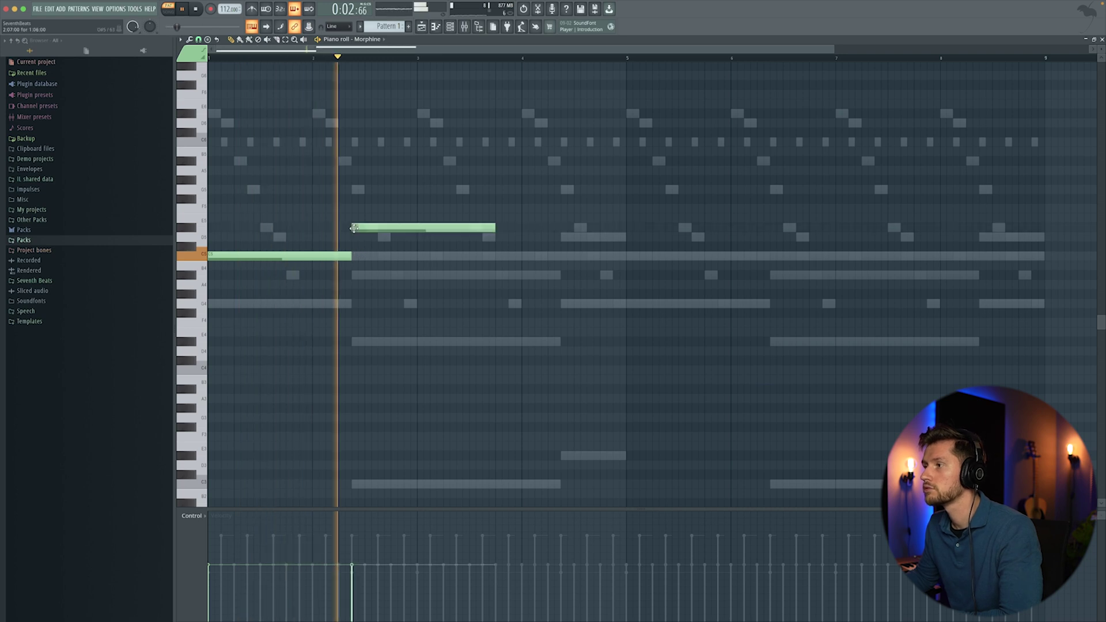
key(space)
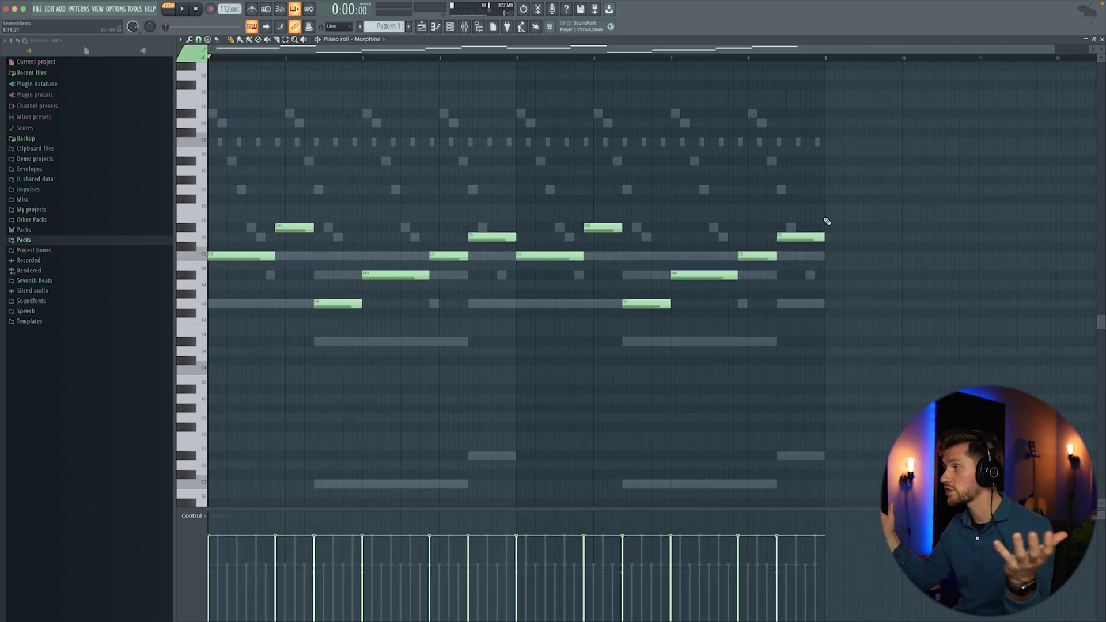
key(space)
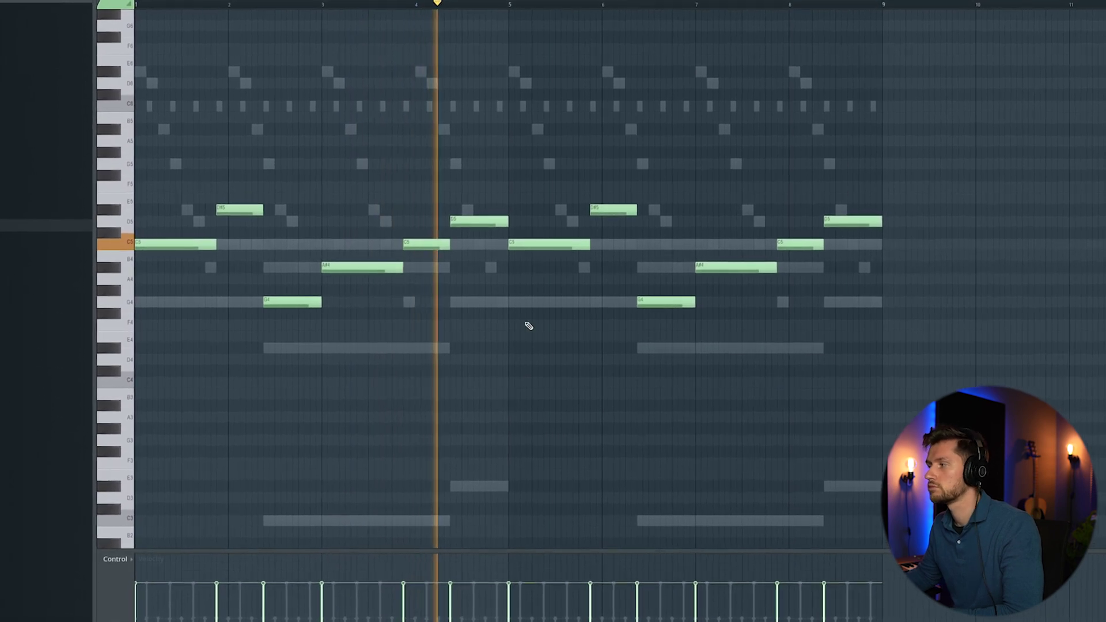
key(space)
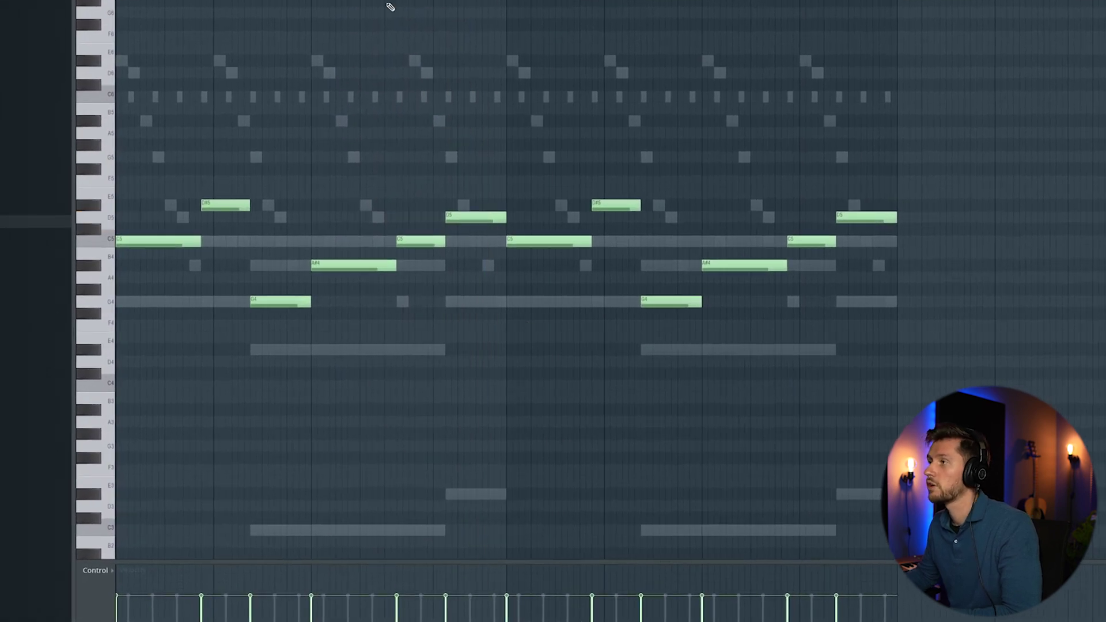
Step: Replace the Sampler channel with SB - Kick (1) from Amapiano Sample Pack Vol.1 and place C5 kicks on every beat for eight bars
key(F6)
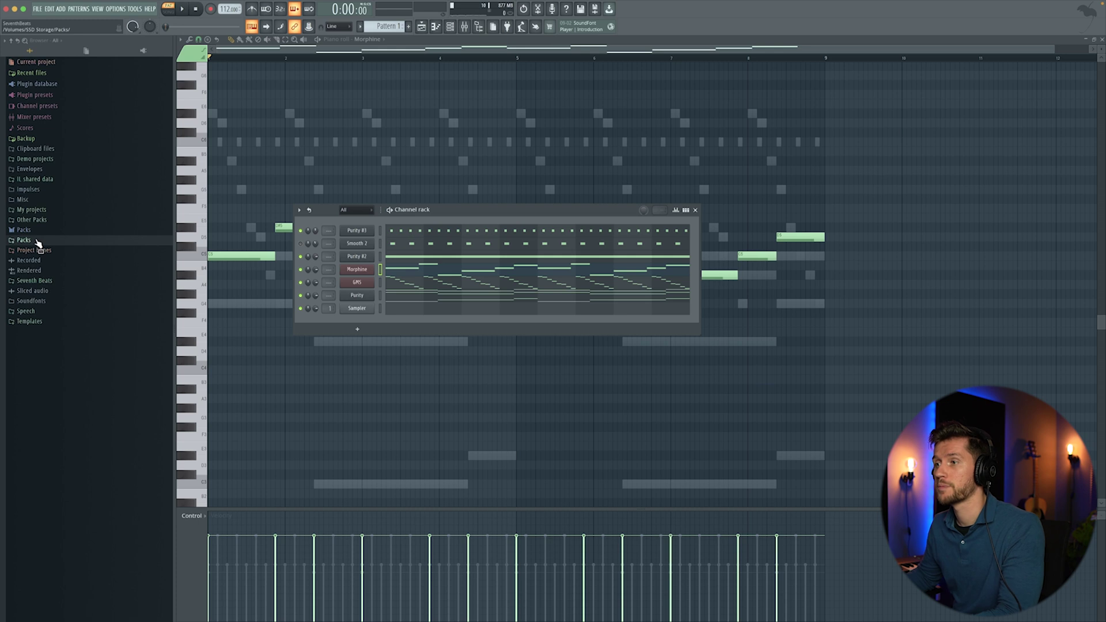
click(38, 241)
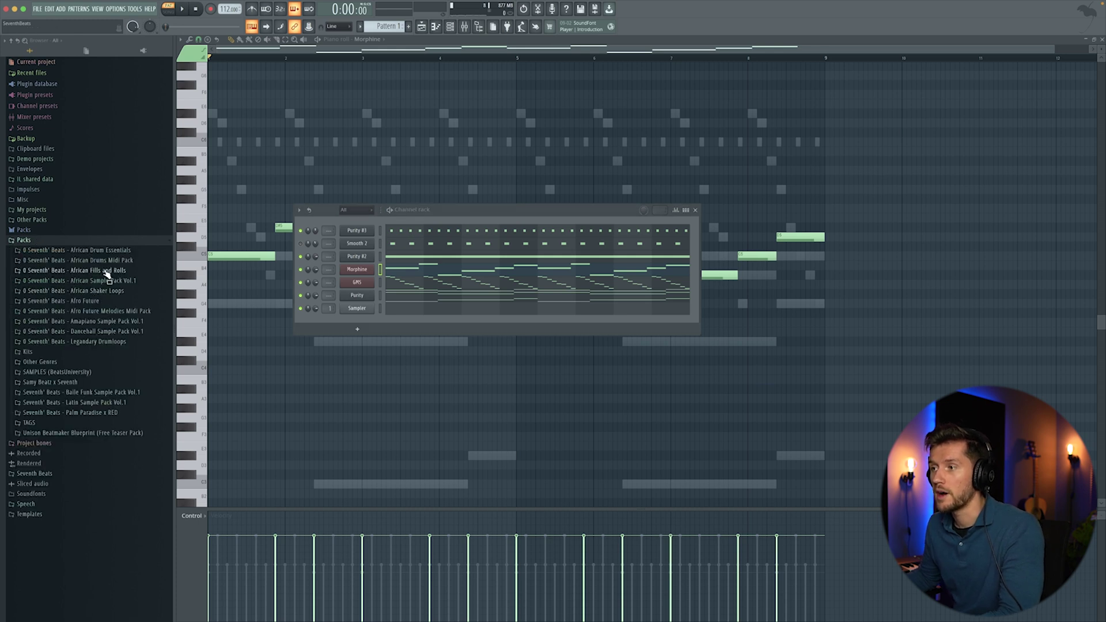
click(103, 322)
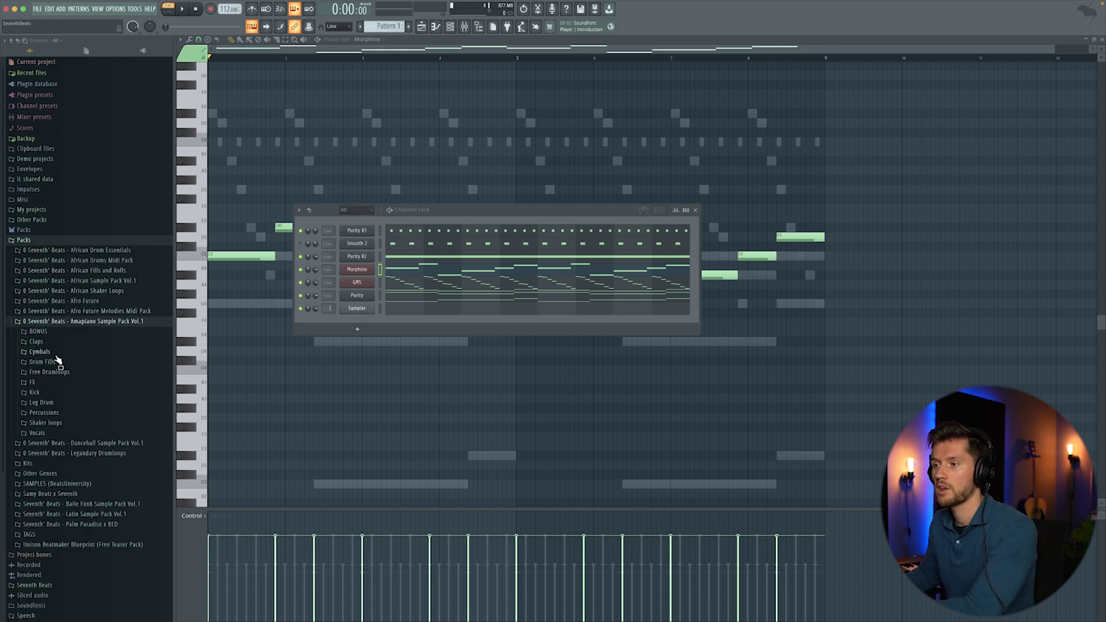
click(34, 393)
drag(67, 413, 472, 323)
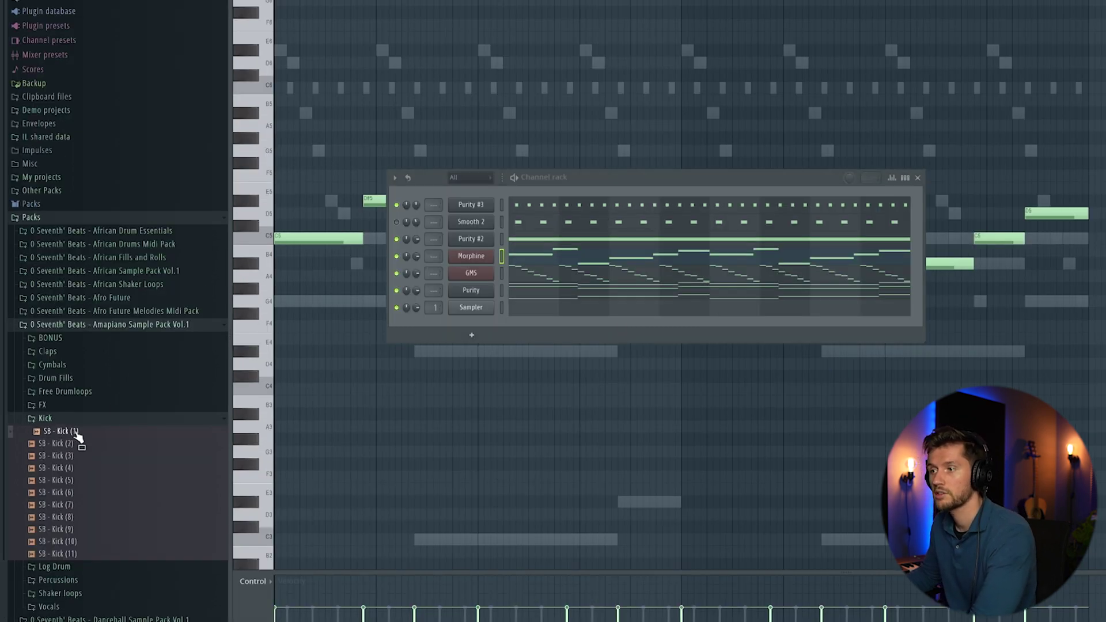
drag(462, 330, 484, 307)
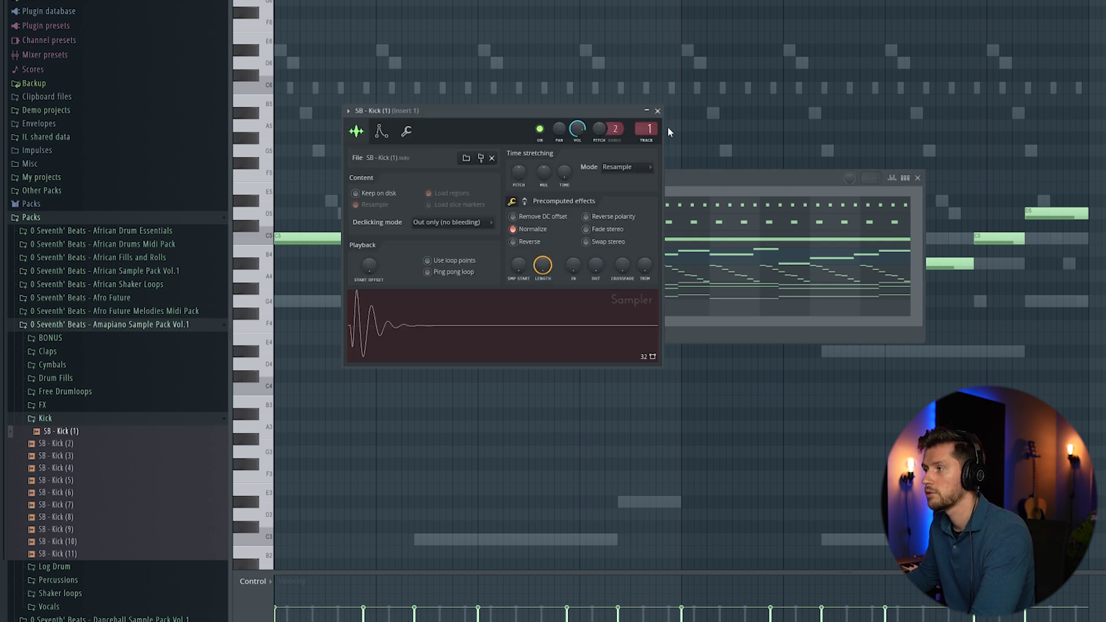
click(658, 110)
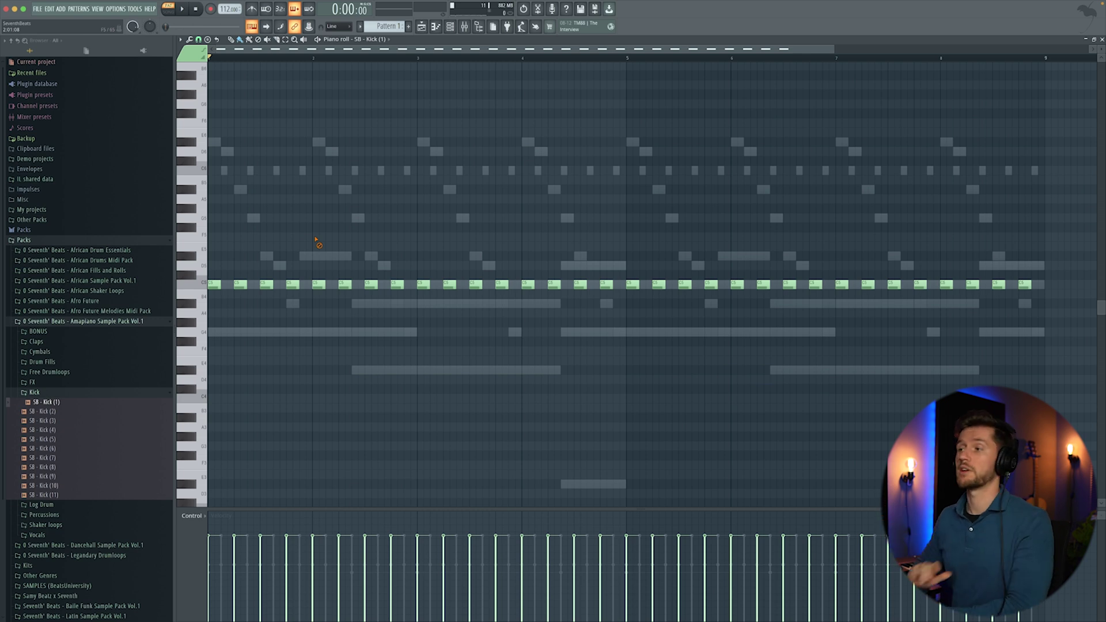
Step: Place Pattern 1 on Track 5 of the playlist, starting at bar 1
click(427, 28)
drag(424, 174, 303, 172)
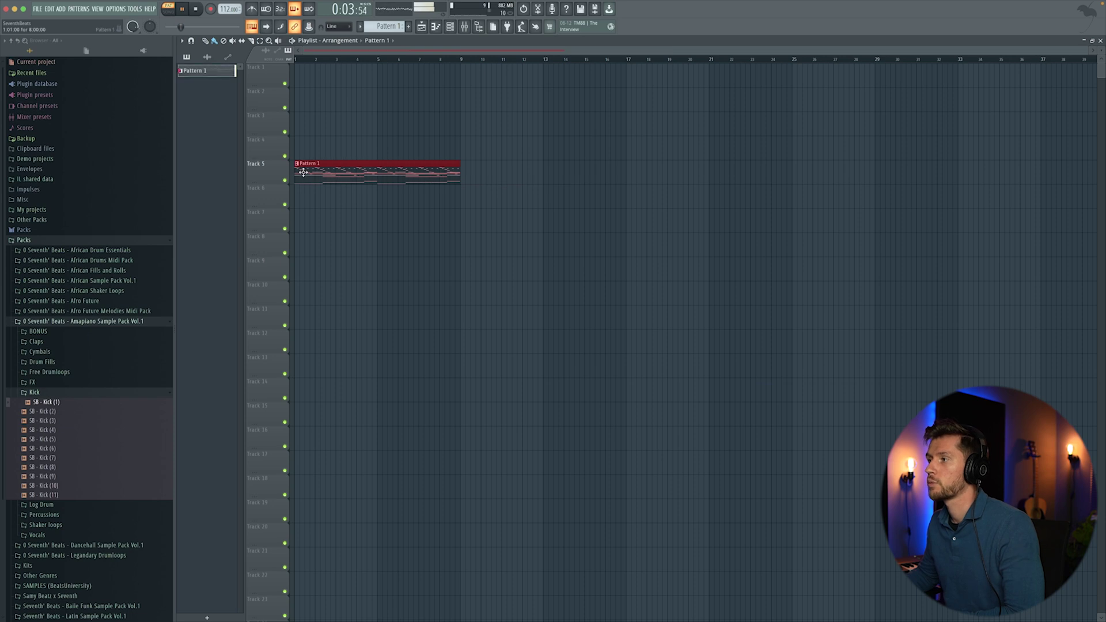
Step: Add SB - Amapiano Shaker (3) on Track 3 and SB - Amapiano Shaker (5) on Track 4, each repeated to fill eight bars
click(45, 393)
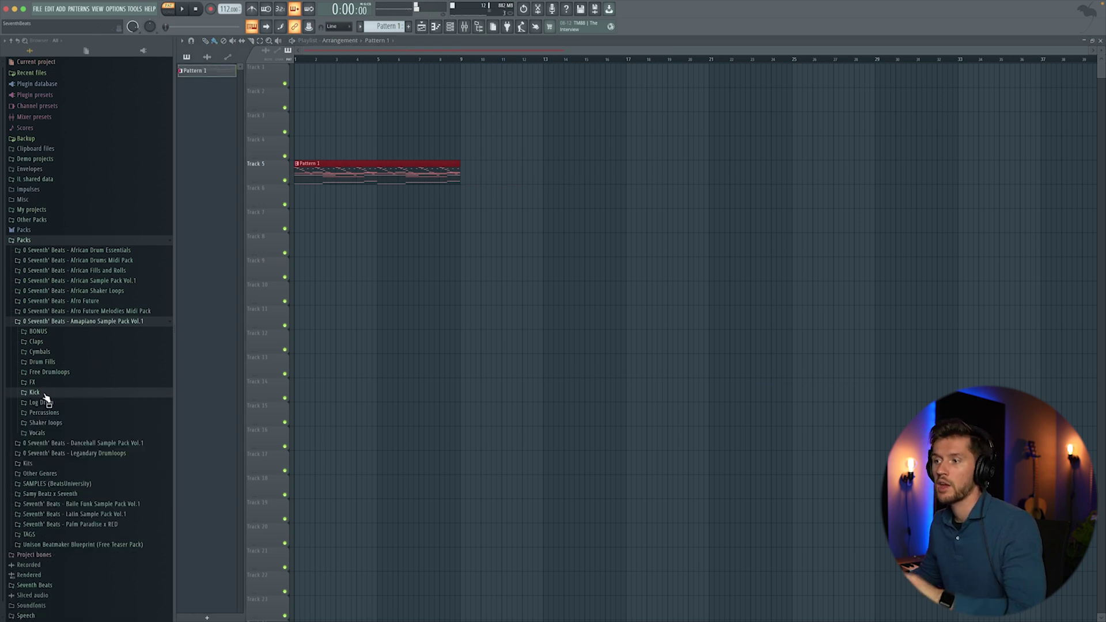
click(45, 423)
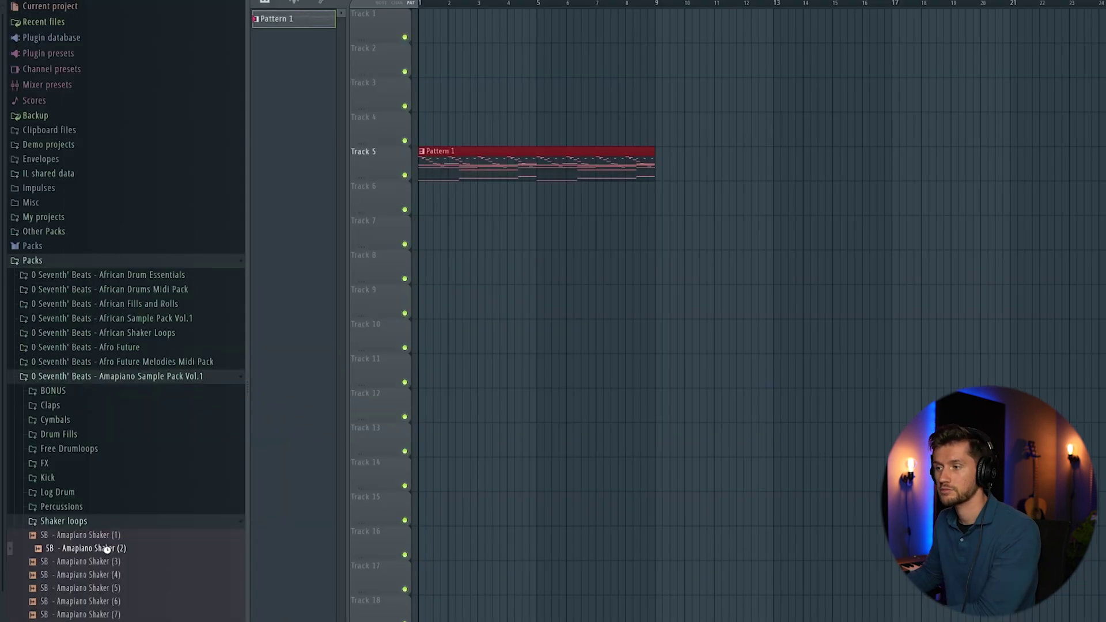
drag(202, 493, 537, 110)
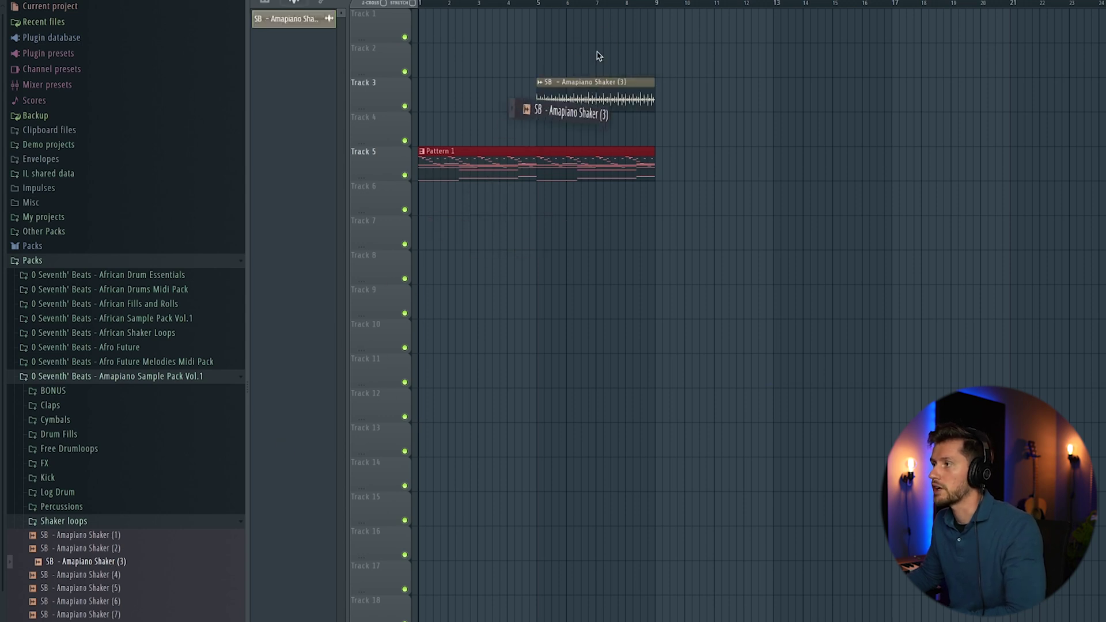
drag(611, 106, 492, 106)
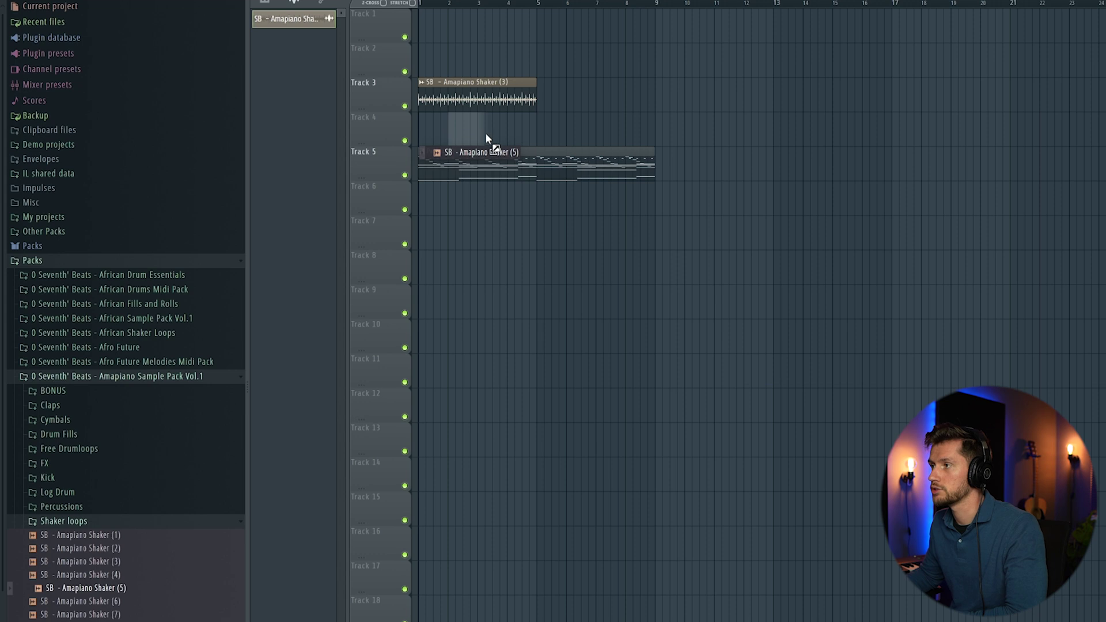
drag(487, 139, 424, 128)
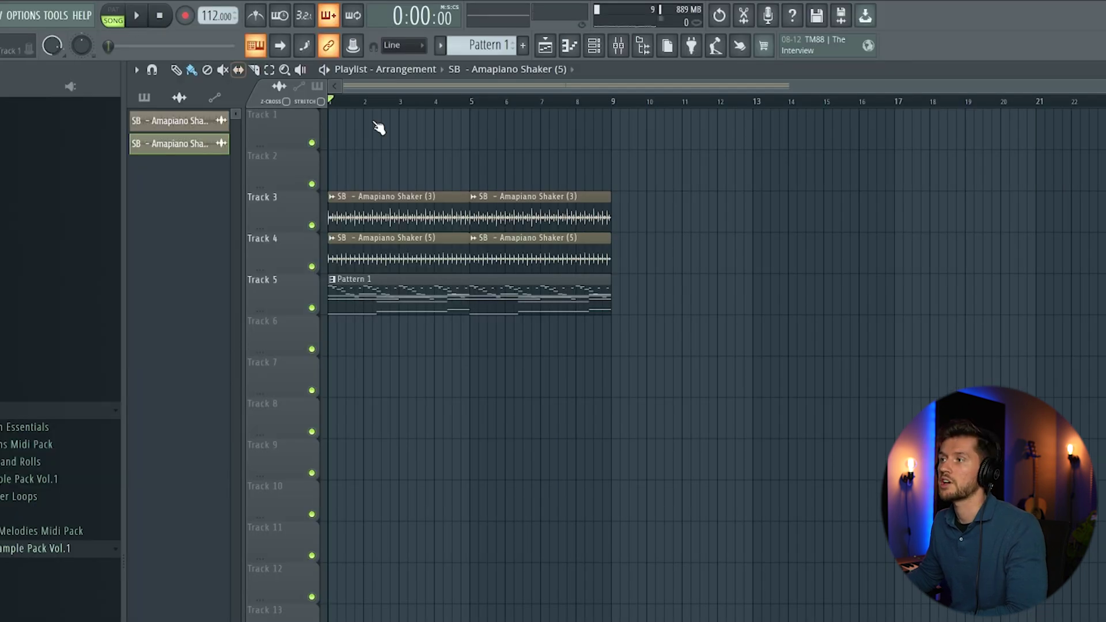
Step: Adjust the channel volumes of the Amapiano Shaker (5) and Amapiano Shaker (3) loops while the song plays
double_click(442, 249)
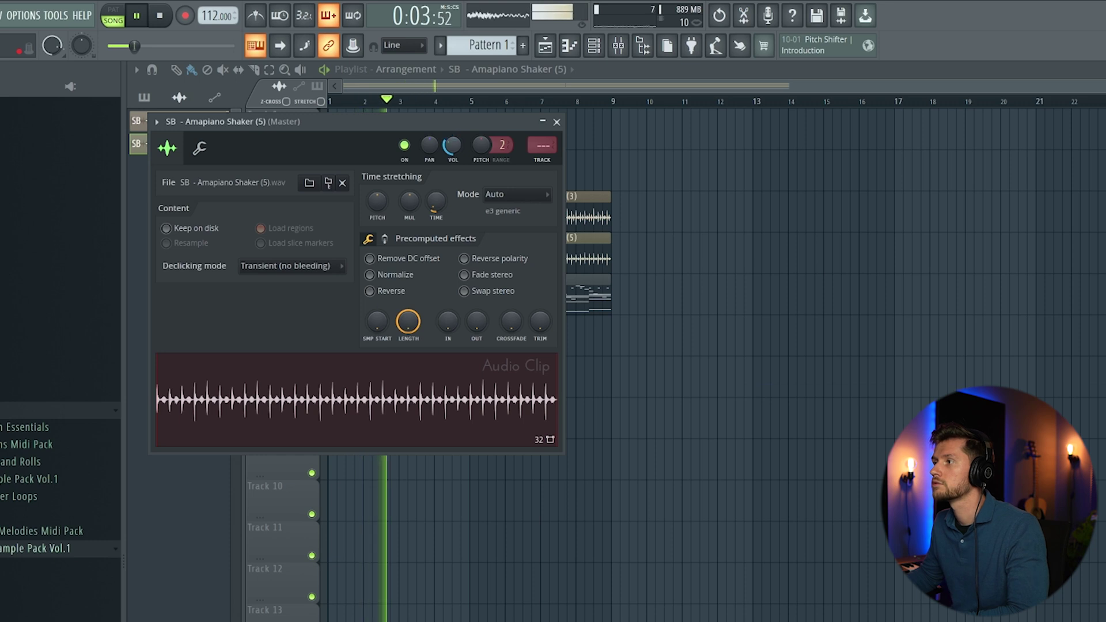
click(557, 122)
double_click(407, 197)
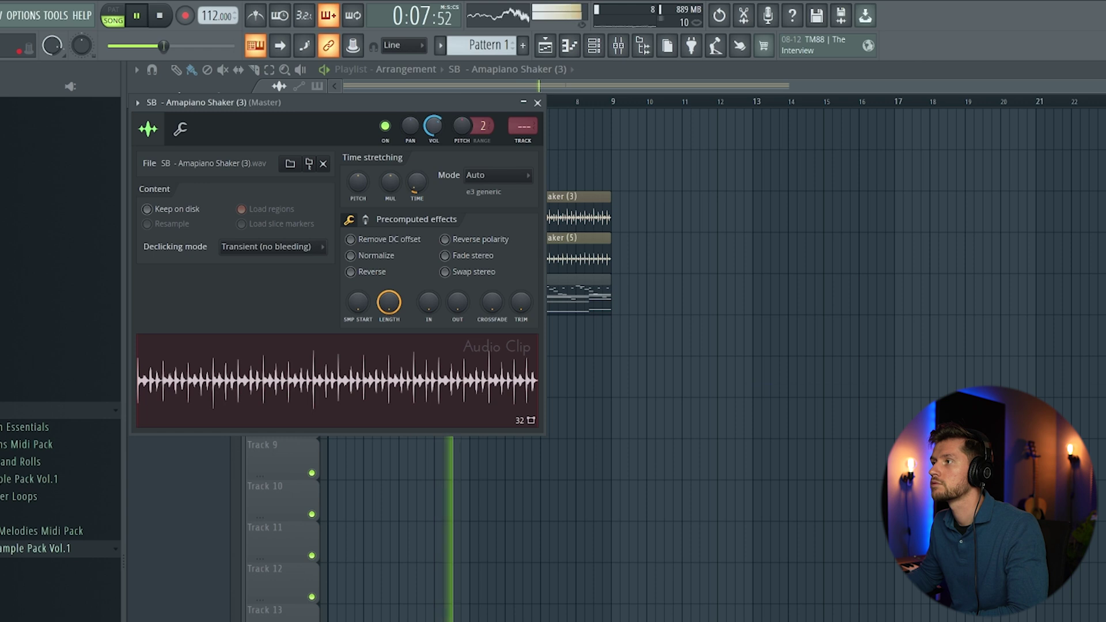
click(537, 102)
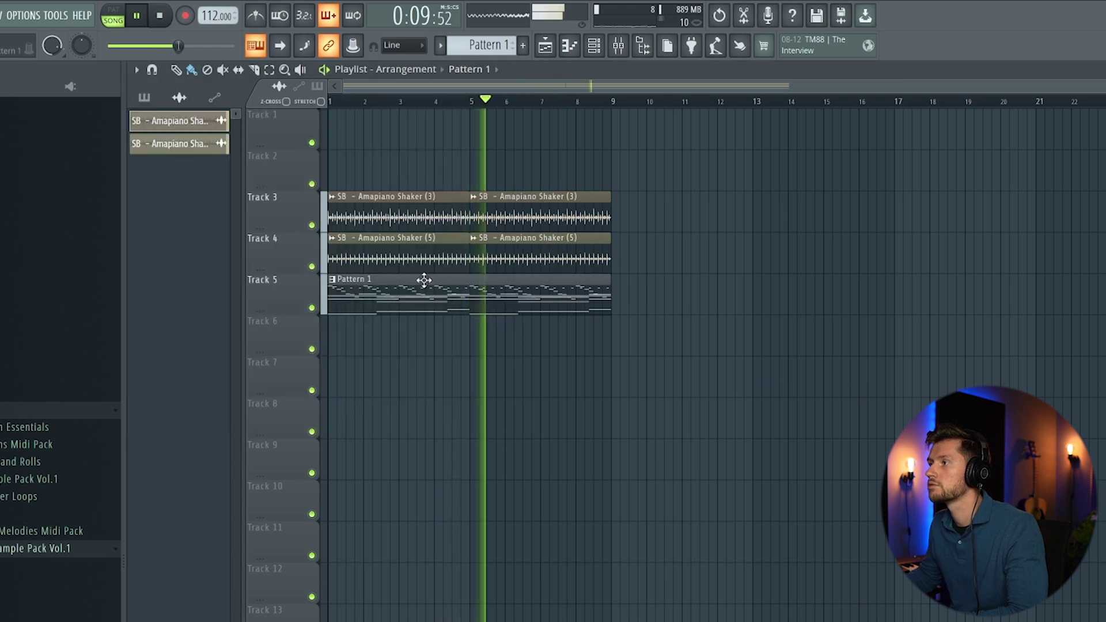
Step: Move the Pattern 1 clip up to Track 1 and filter the Channel rack to the Unsorted group, then stop playback
drag(424, 279, 424, 115)
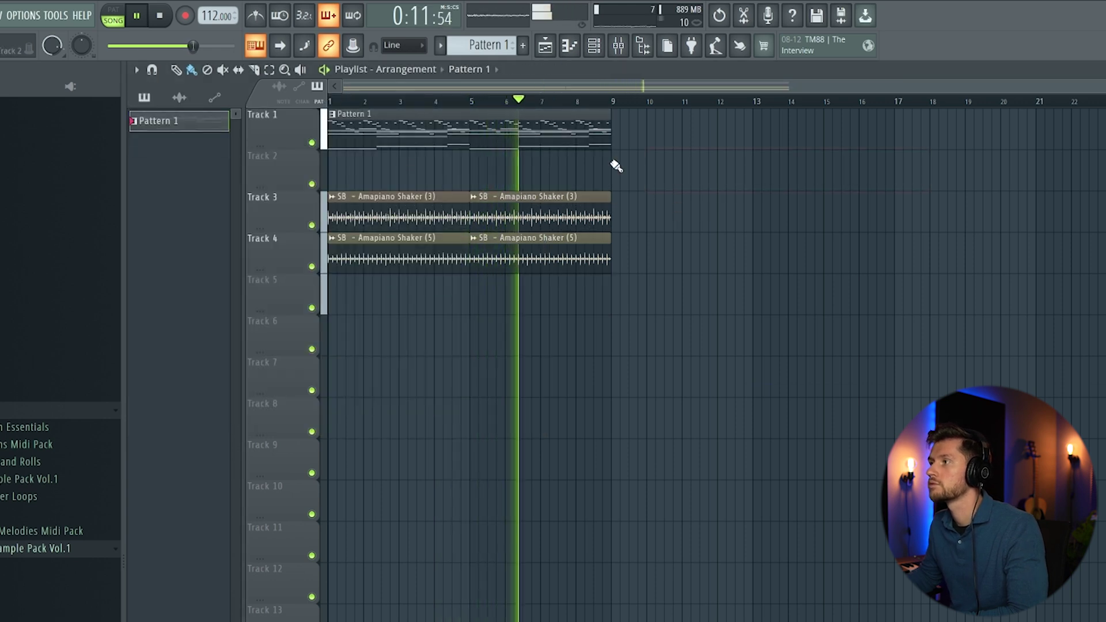
click(594, 45)
click(446, 360)
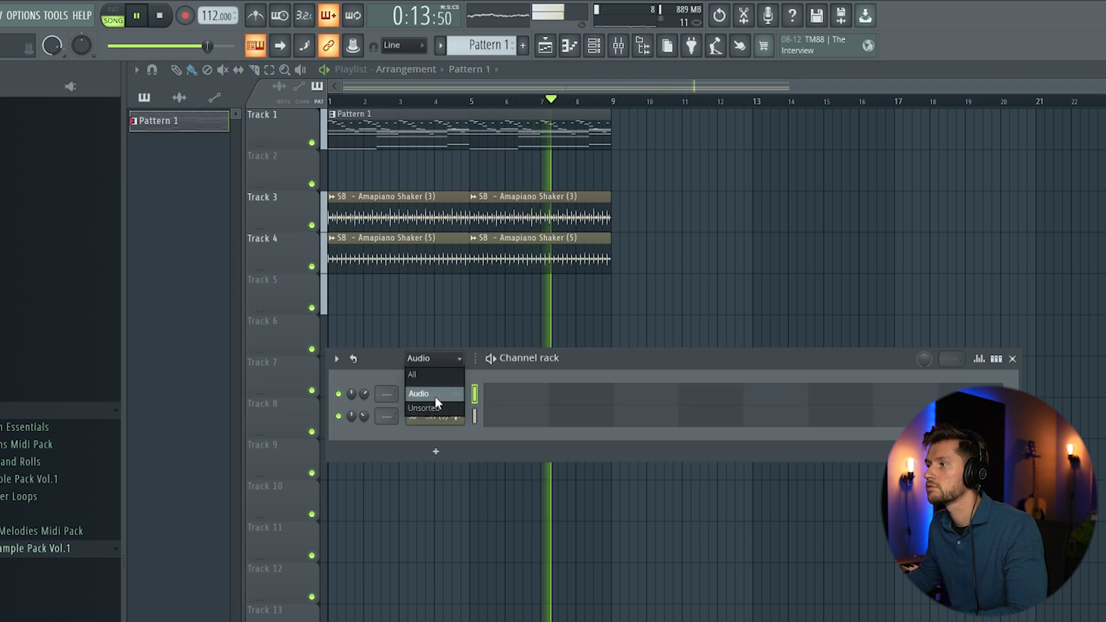
click(435, 399)
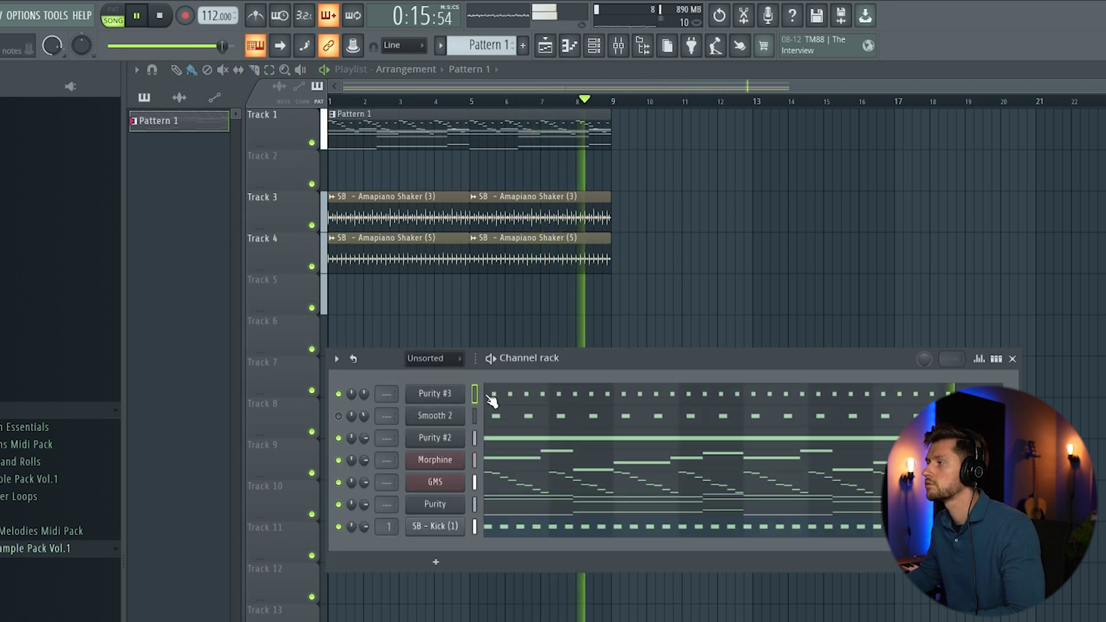
key(space)
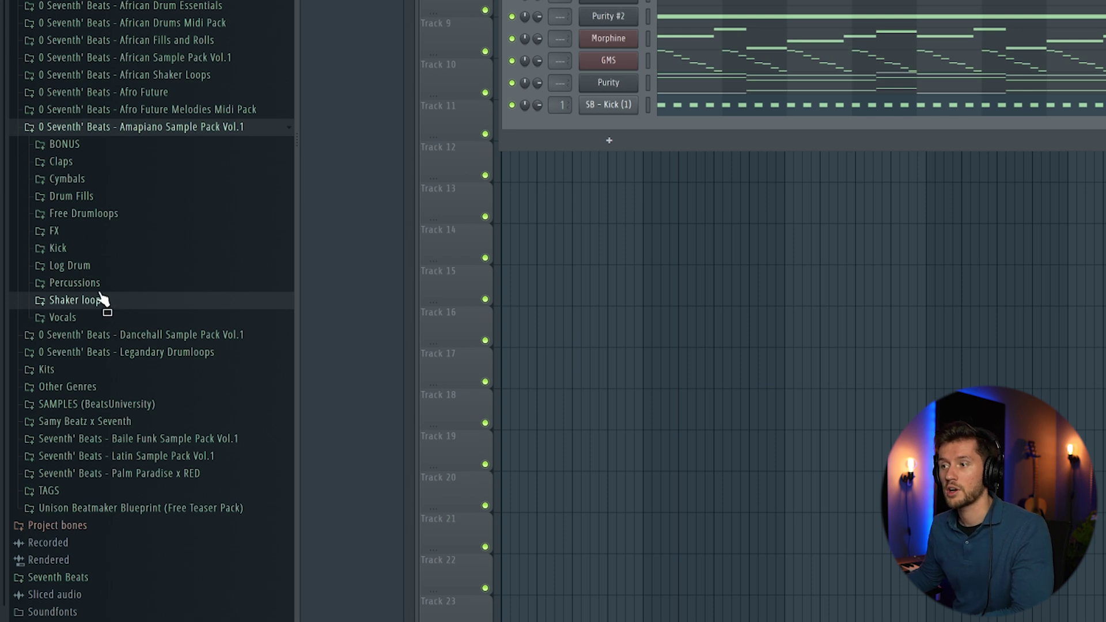
Step: Add SB - Snare (2) from the Amapiano pack's Percussions Snares folder as a new channel
click(97, 283)
click(99, 353)
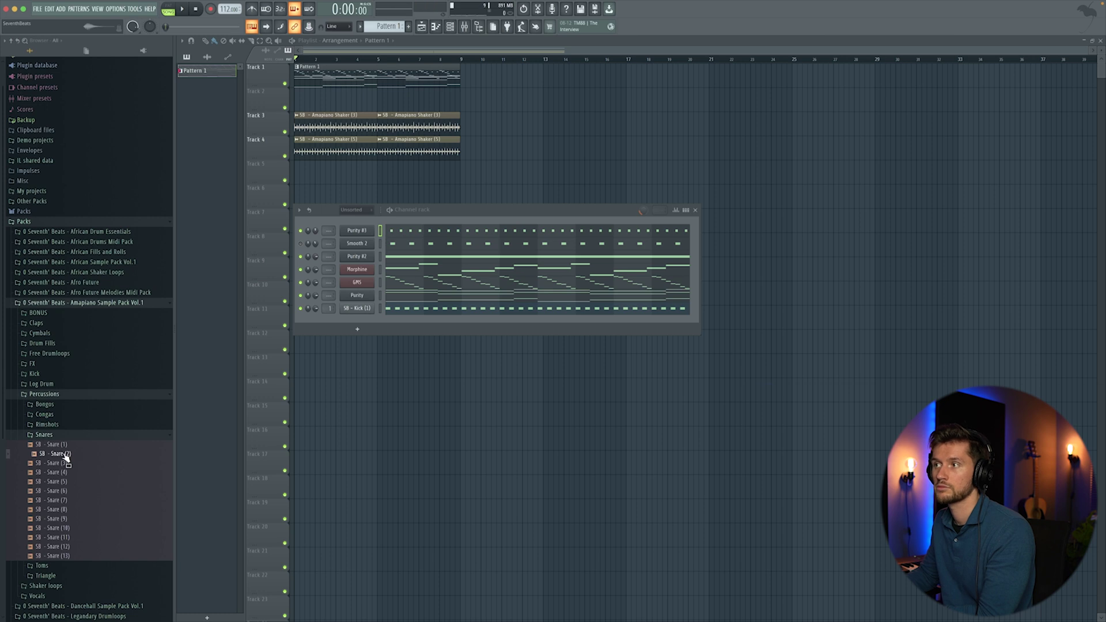
drag(365, 324, 363, 323)
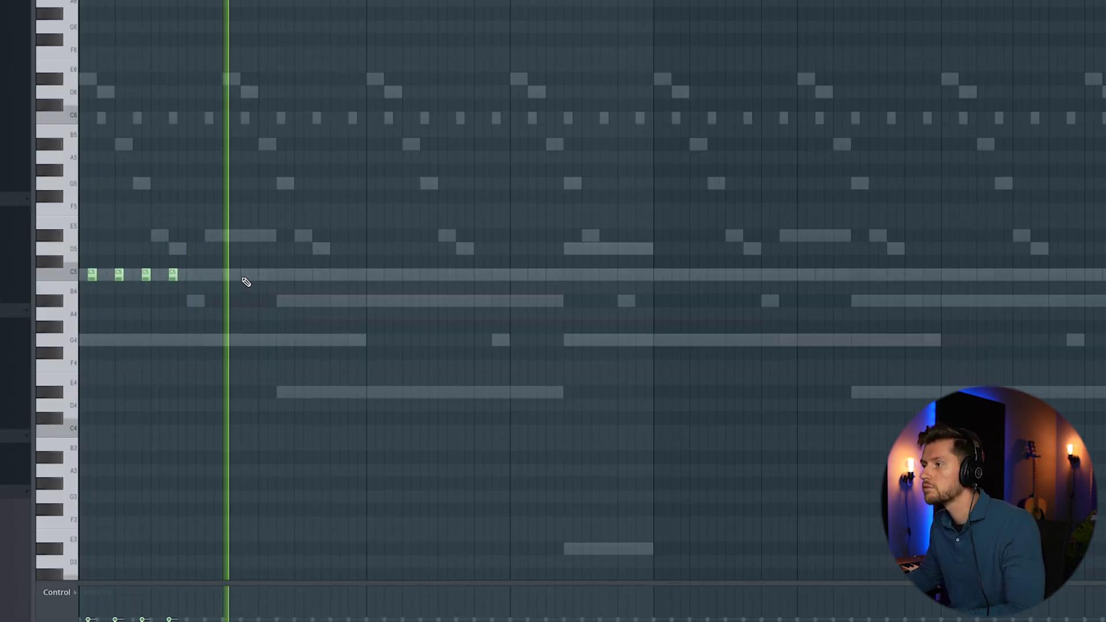
Step: Program C5 hits for SB - Snare (2) every three sixteenths, alternating three and four hits per bar over eight bars
key(space)
click(235, 275)
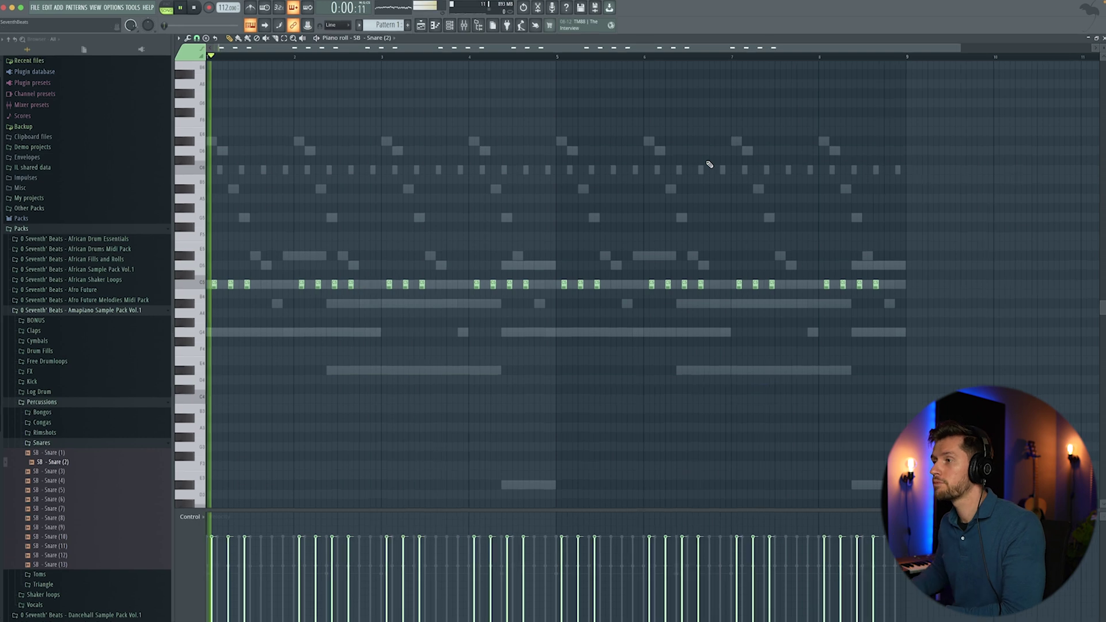
key(space)
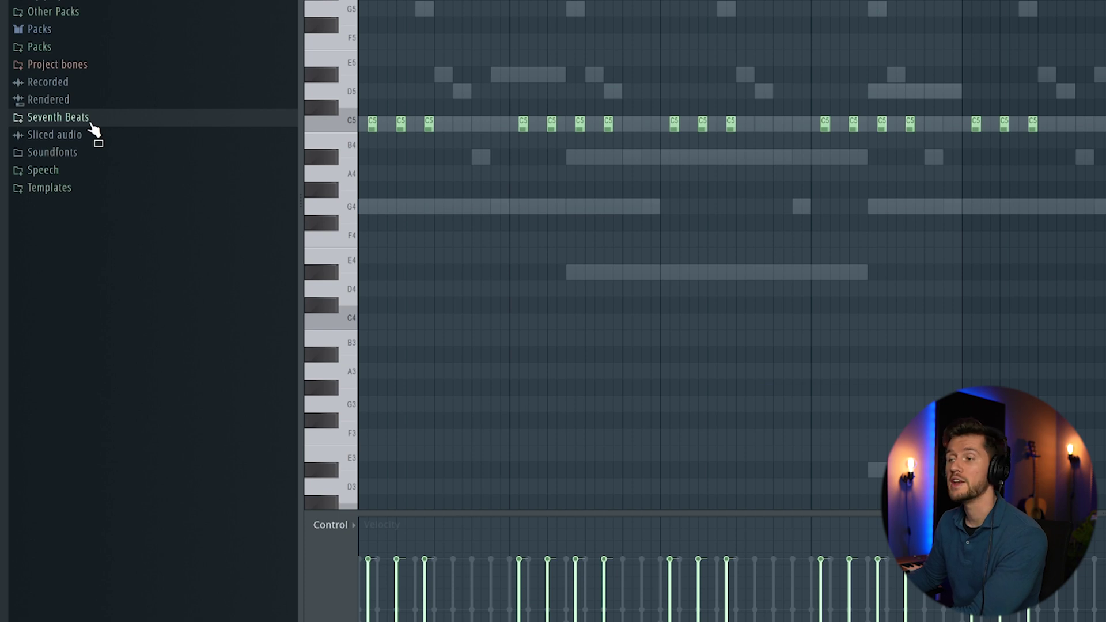
Step: Add AGOGO_SLIP_1 from the Afrobeats Producer Kit's Drum One Shots and program C5 hits alternating three and four per bar over eight bars
click(90, 120)
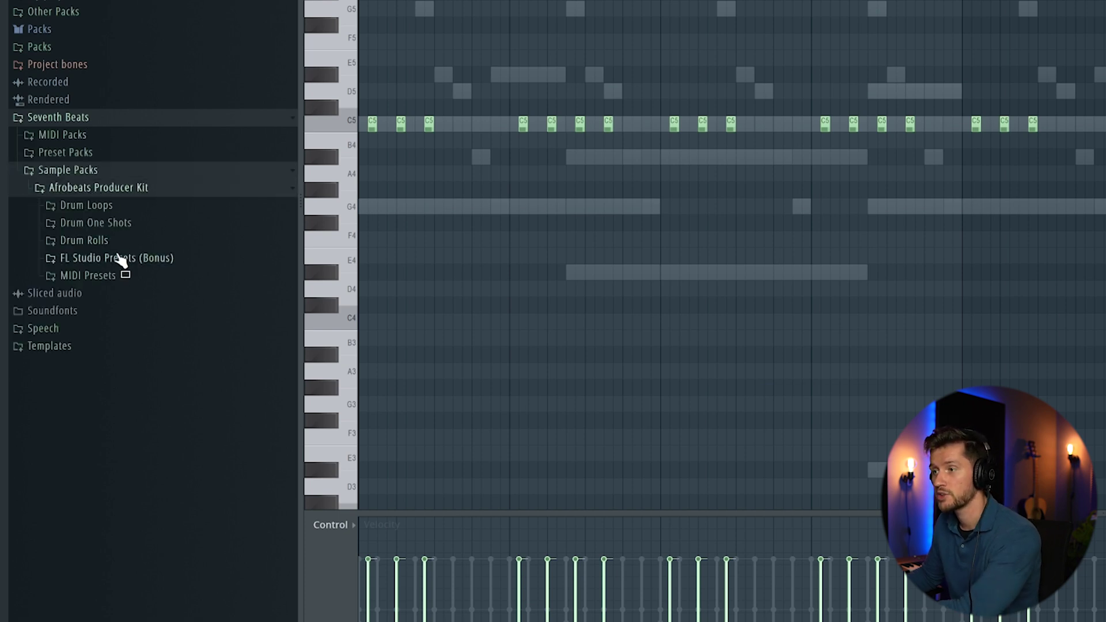
click(122, 225)
click(83, 487)
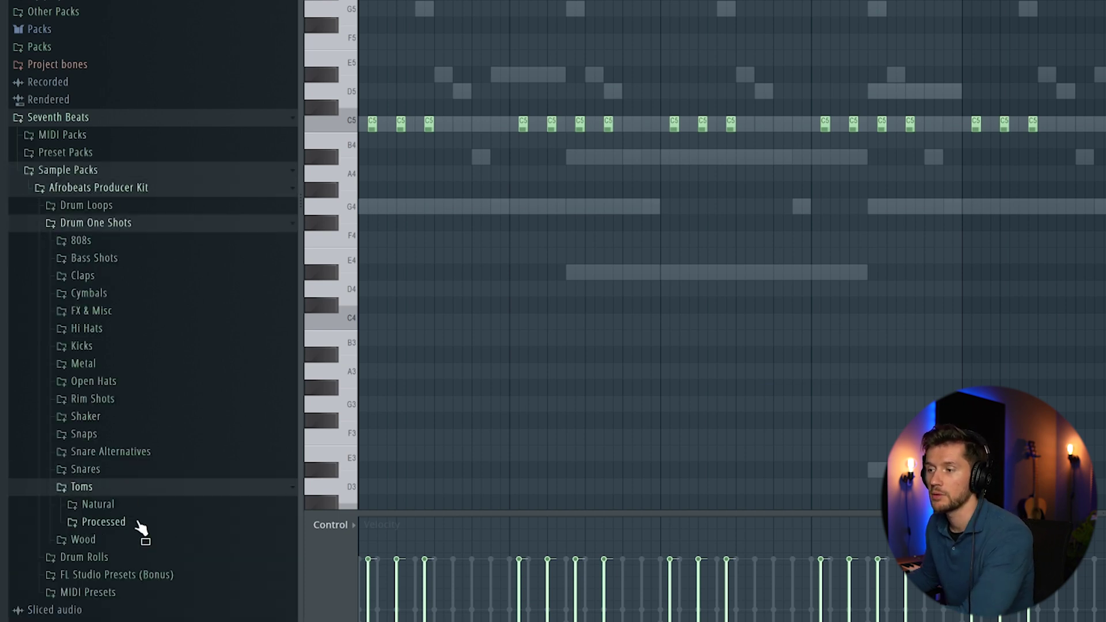
click(122, 522)
click(95, 505)
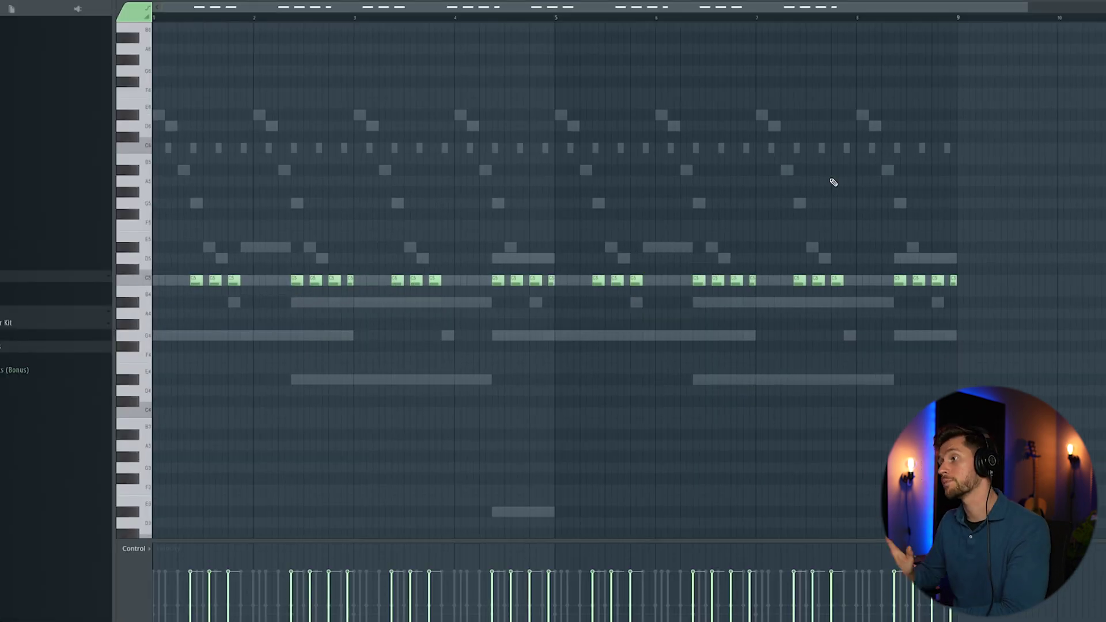
key(space)
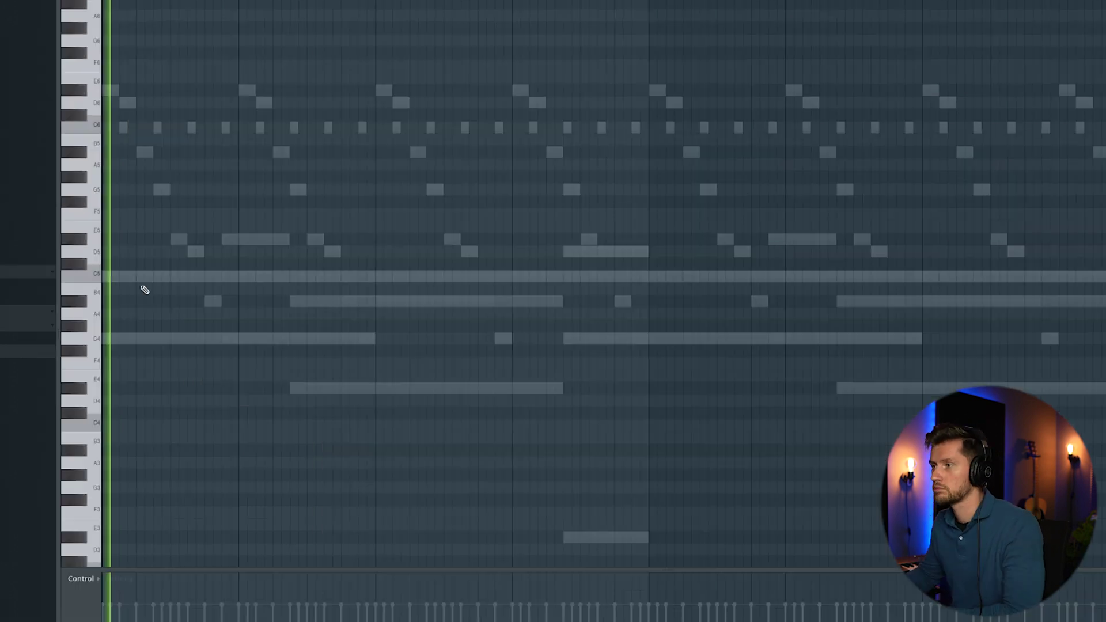
Step: Place AGOGO_SLIP_5 hits on C5 at beat two of bars 1, 3, 5 and 7 while the pattern plays
click(143, 276)
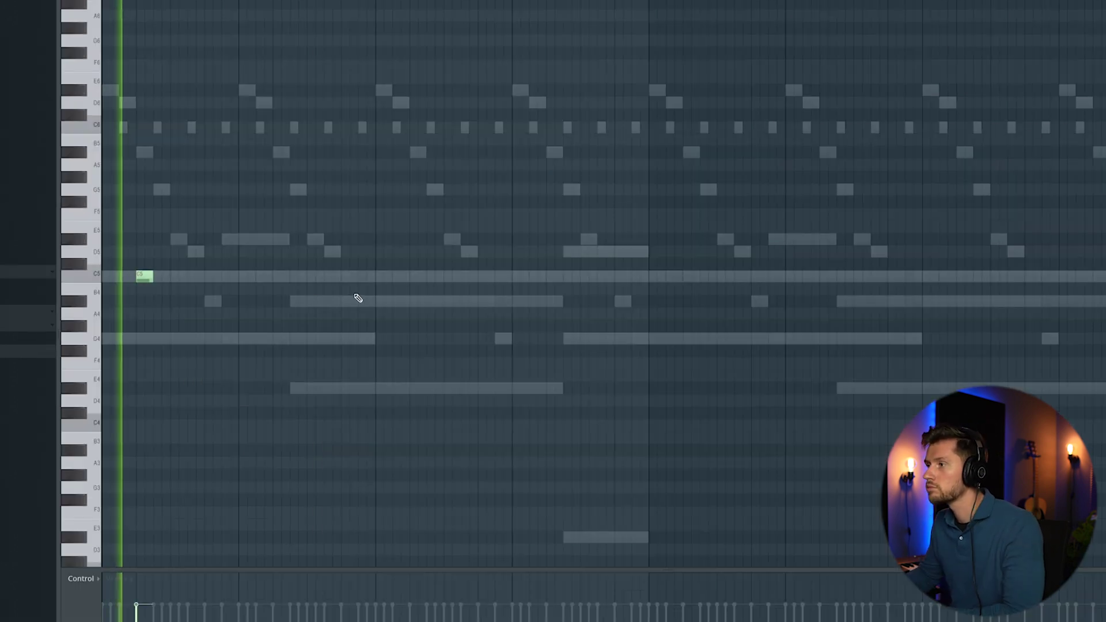
click(412, 277)
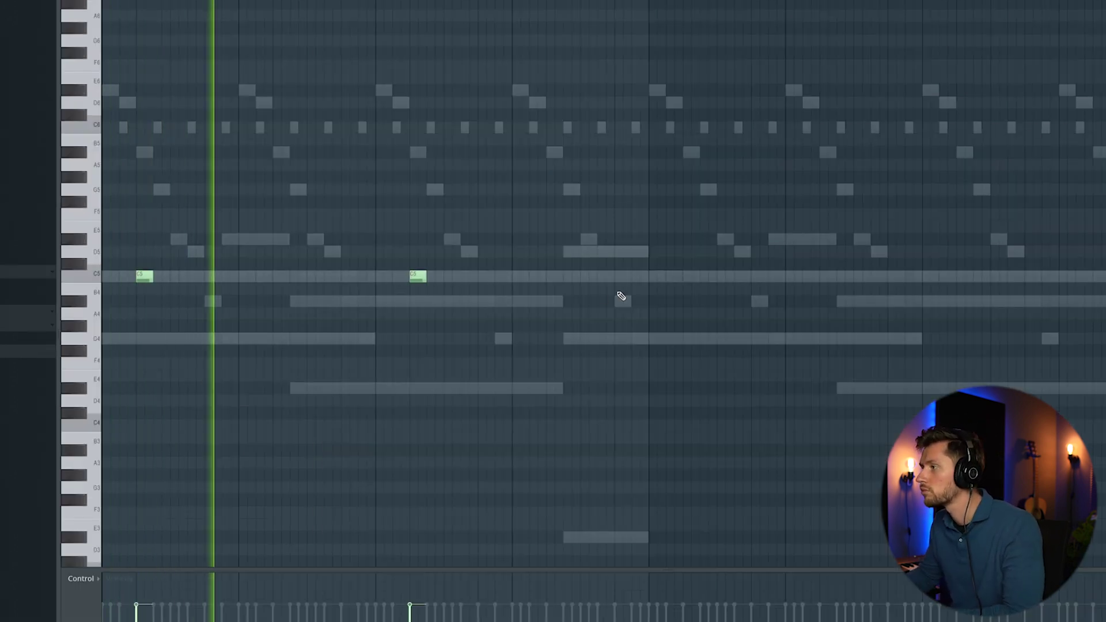
click(691, 277)
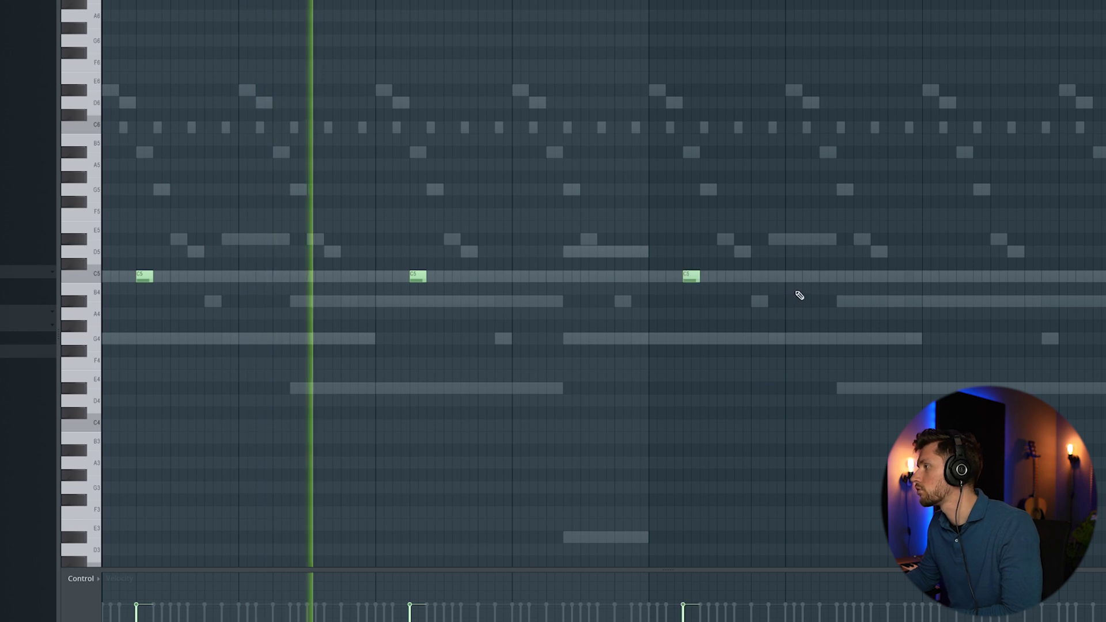
click(959, 277)
Step: Add the SNAP_GANG sample from the Afrobeats Producer Kit's Snaps folder as a new channel below AGOGO_SLIP_5
key(F6)
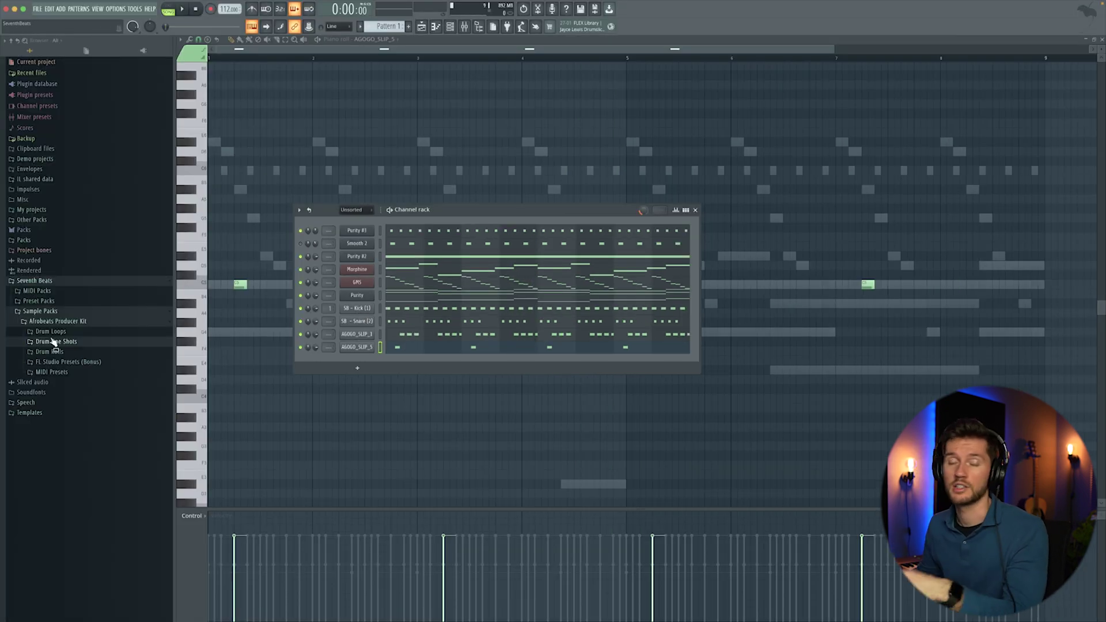
click(61, 341)
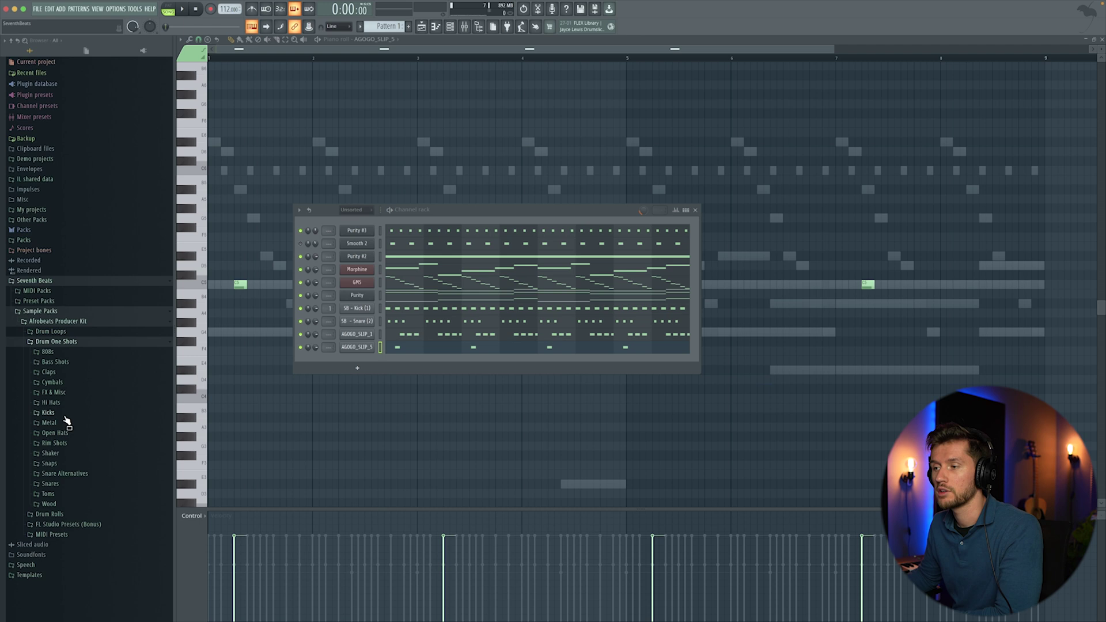
click(50, 463)
scroll(92, 490, down, 1)
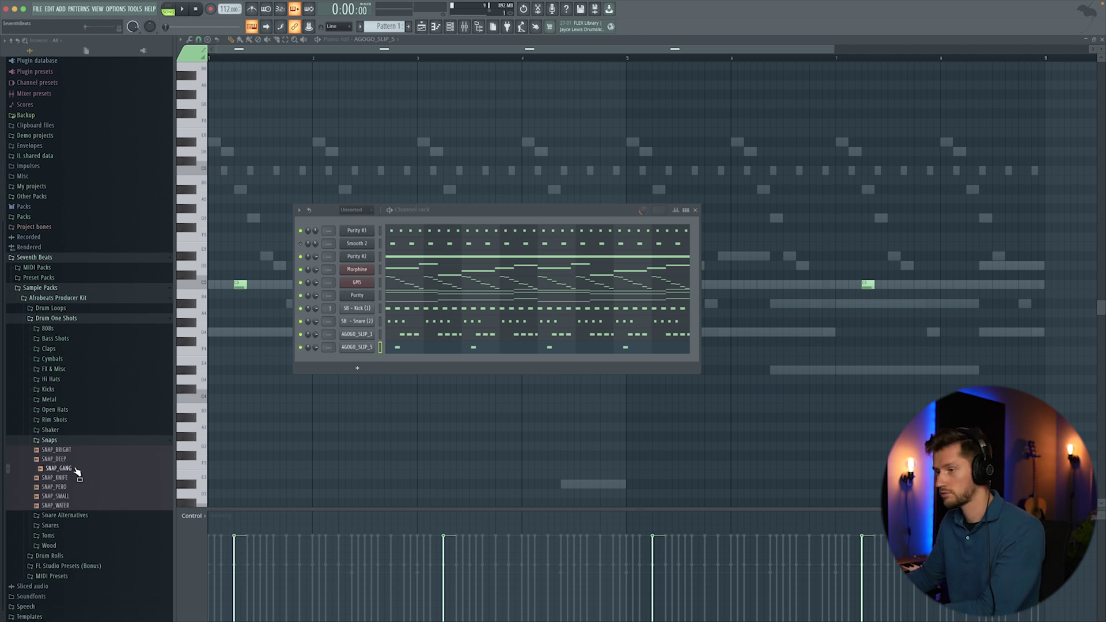
drag(358, 363, 360, 361)
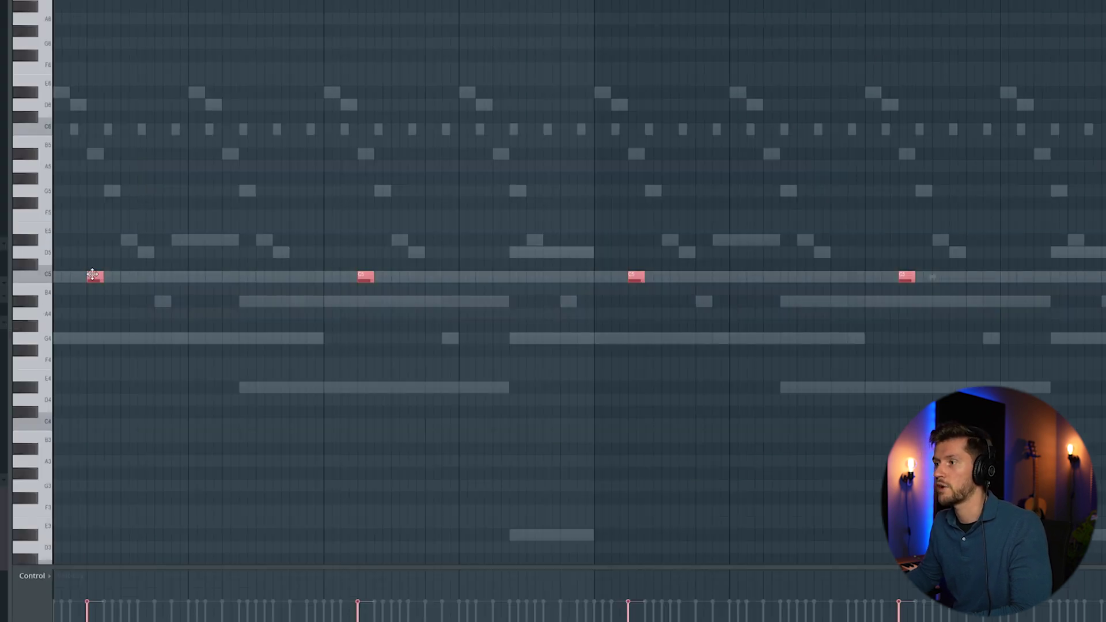
Step: Move the four SNAP_GANG notes to beat four of bars 2, 4, 6 and 8 during playback, and return to the Channel rack
key(space)
drag(92, 274, 297, 274)
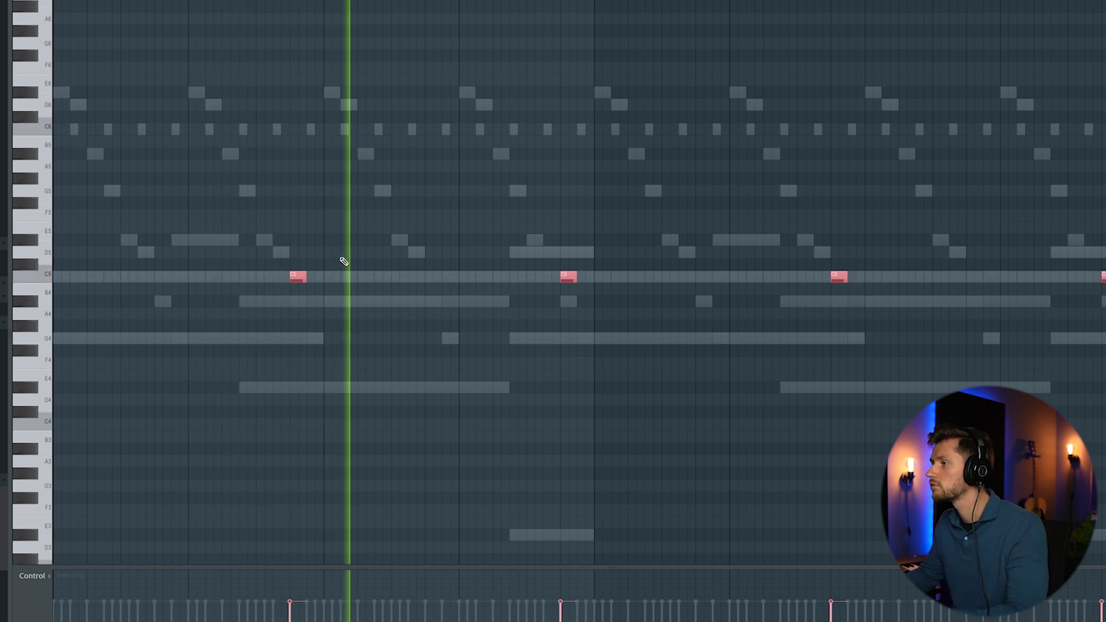
key(F6)
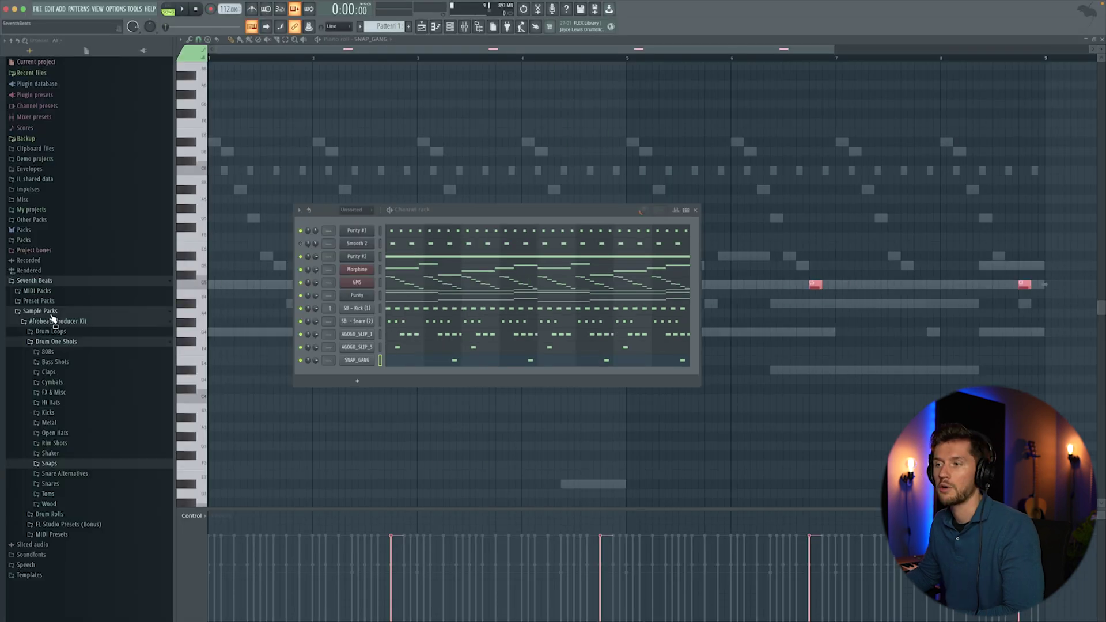
Step: Add the Hlokoloza and Hoi vocal samples from the Amapiano pack's Vocals Voices folder as new channels
click(51, 301)
click(40, 240)
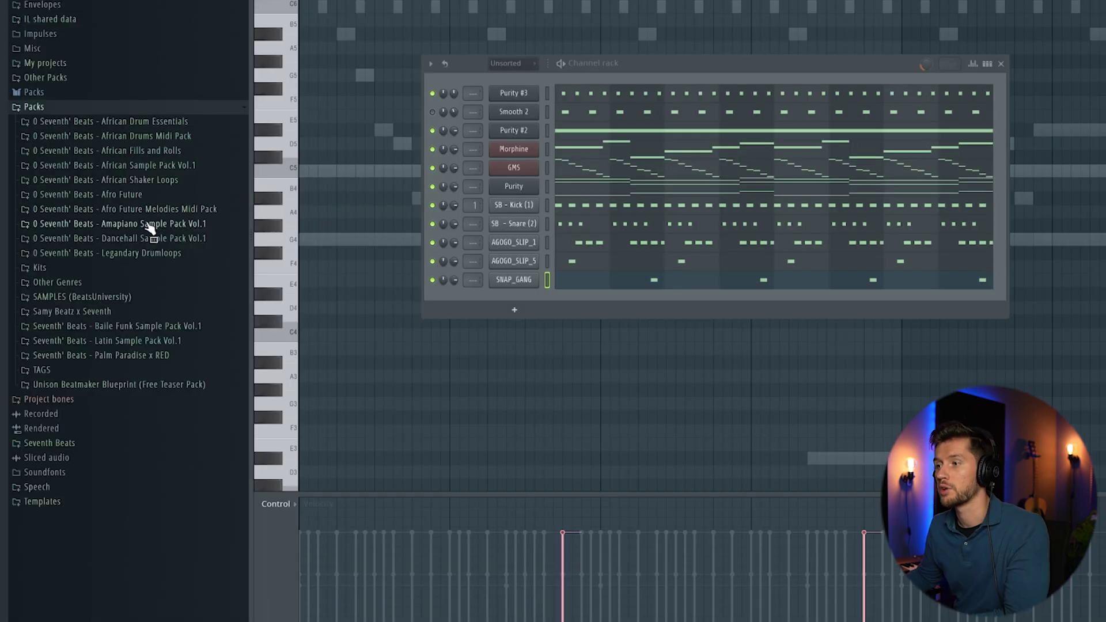
click(103, 322)
click(77, 386)
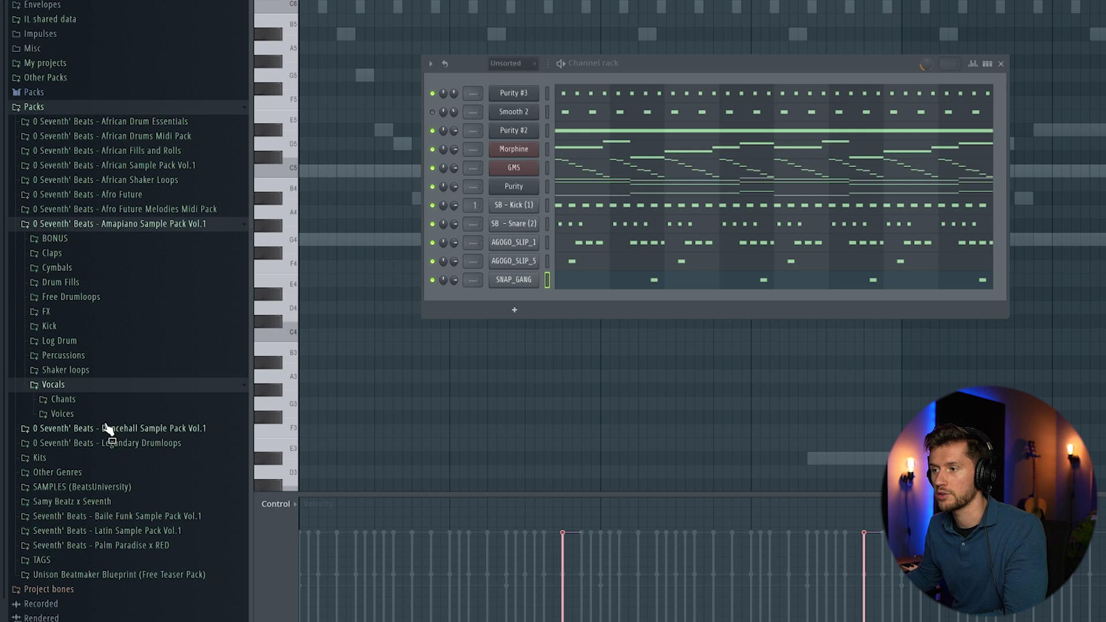
click(78, 413)
drag(129, 467, 536, 299)
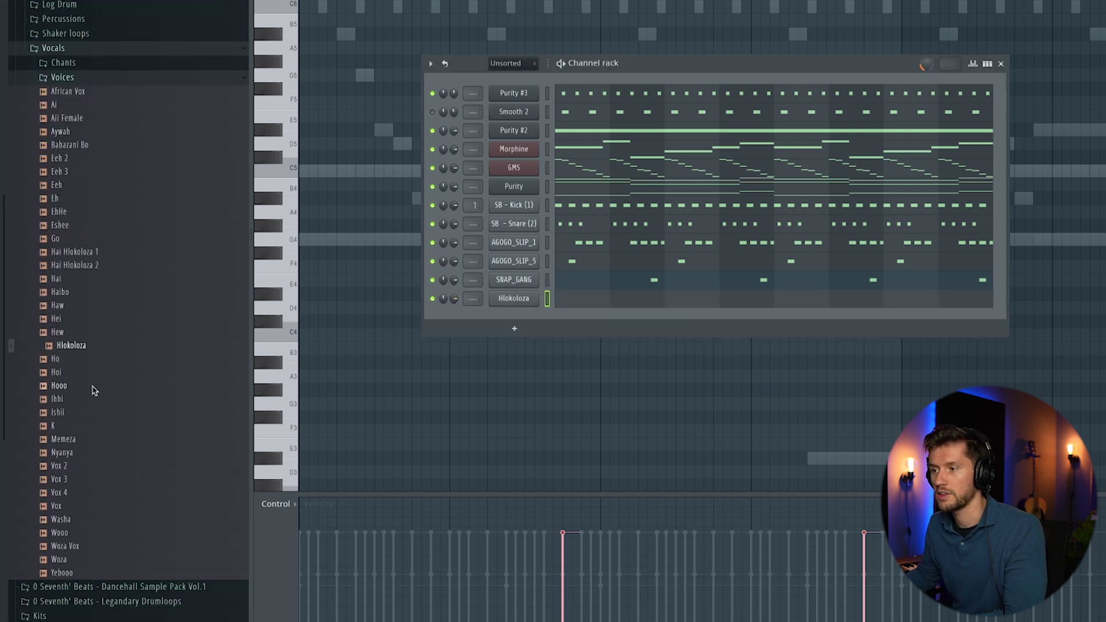
drag(100, 548, 101, 554)
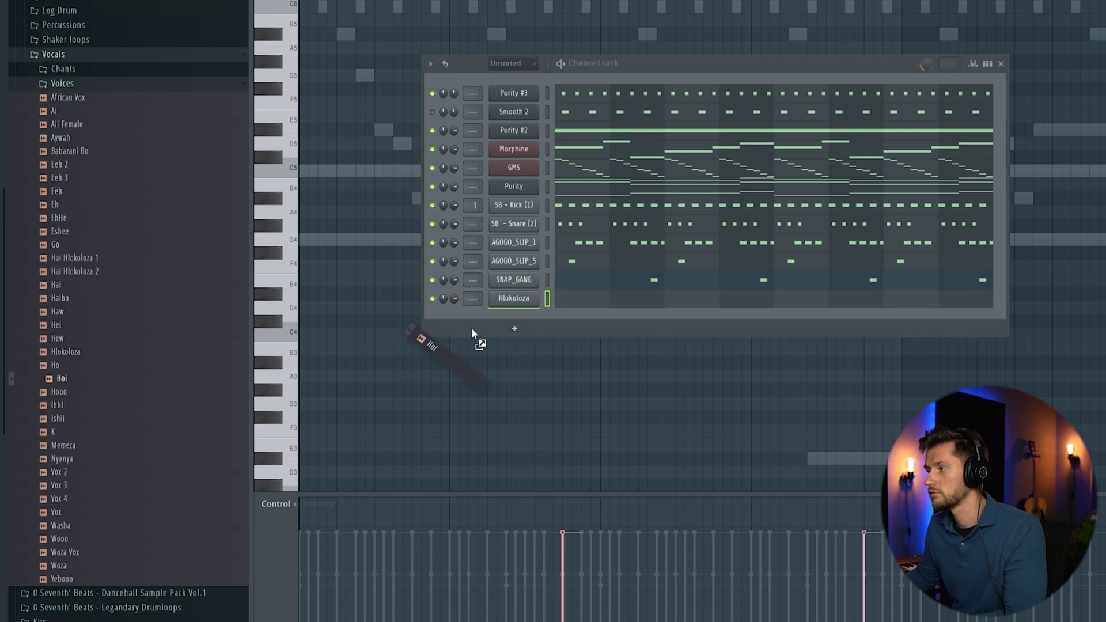
drag(472, 330, 515, 318)
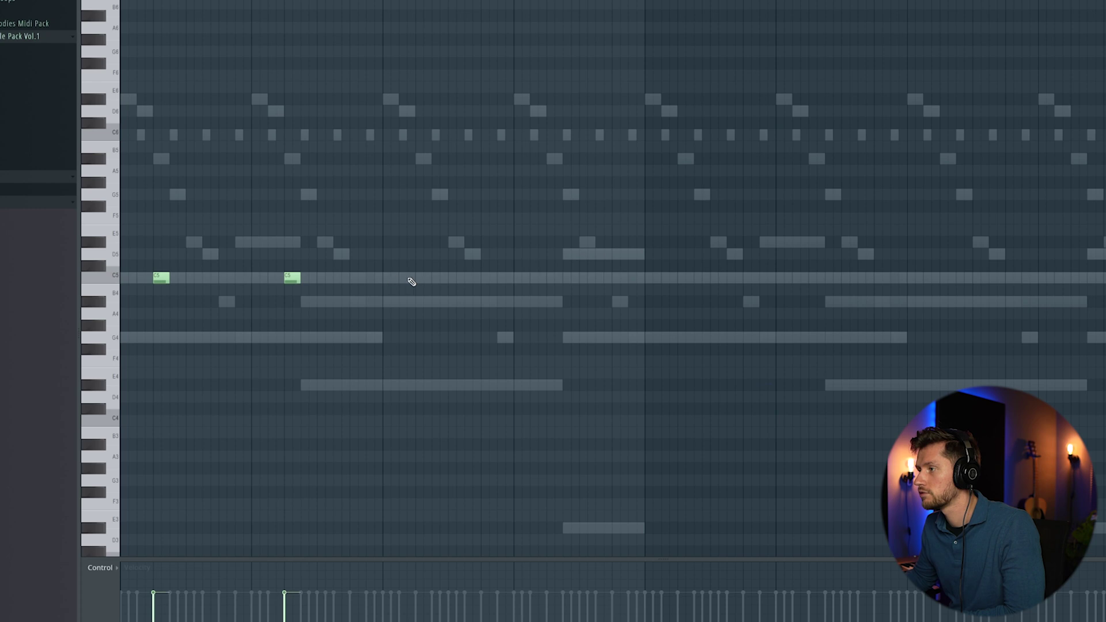
Step: Program Eeh 3 with a C5 note on beat two of every bar, duplicating the first four bars to fill eight
click(551, 278)
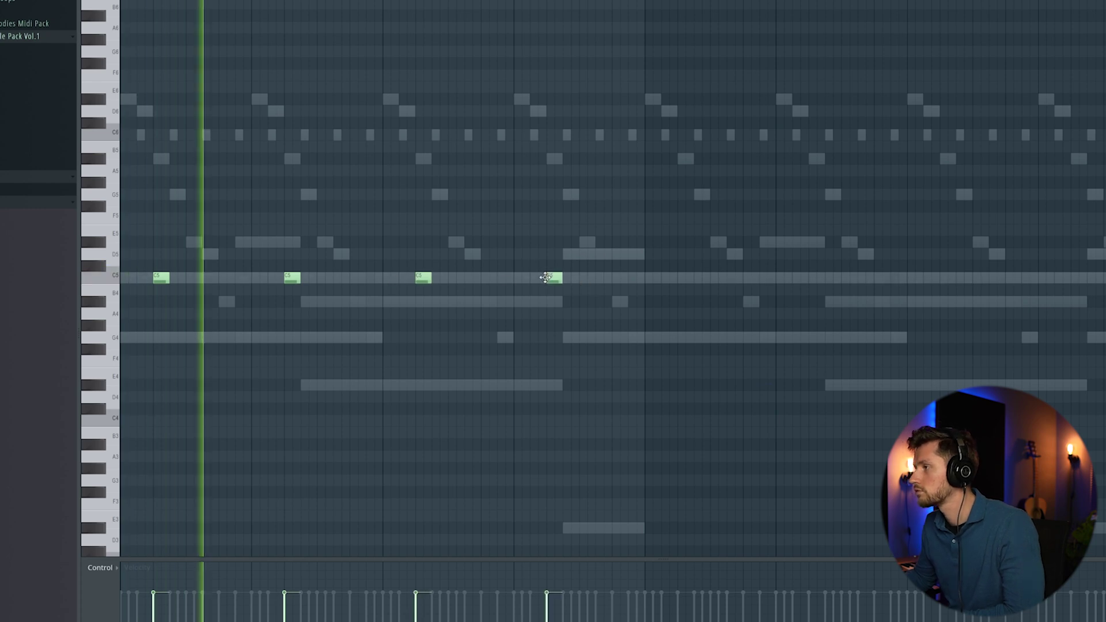
key(ctrl+a)
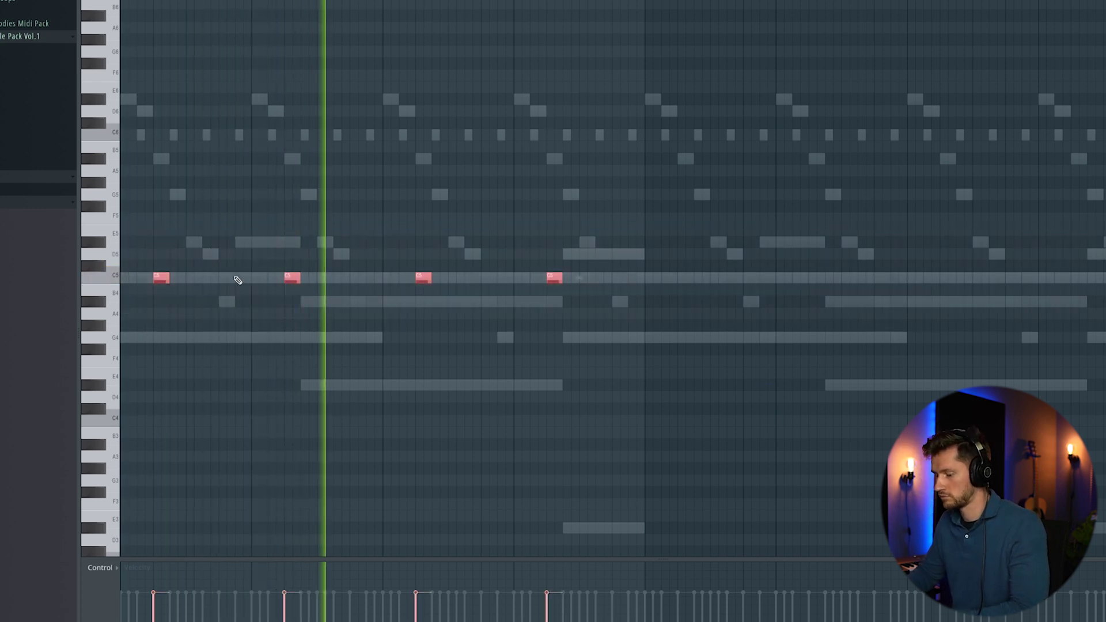
key(ctrl+b)
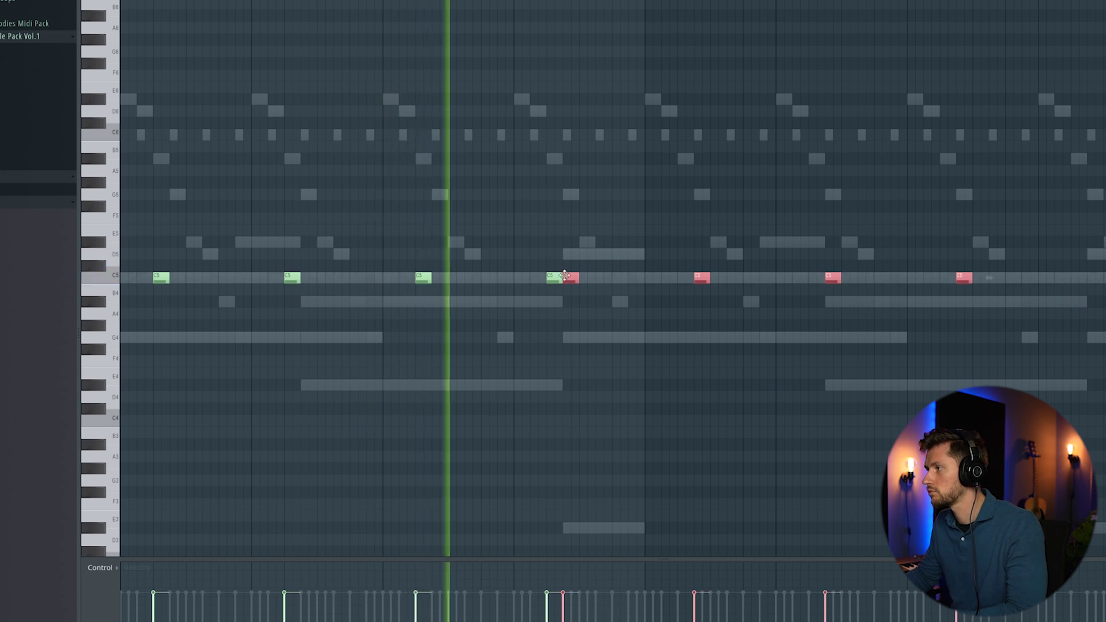
drag(578, 279, 684, 280)
click(696, 209)
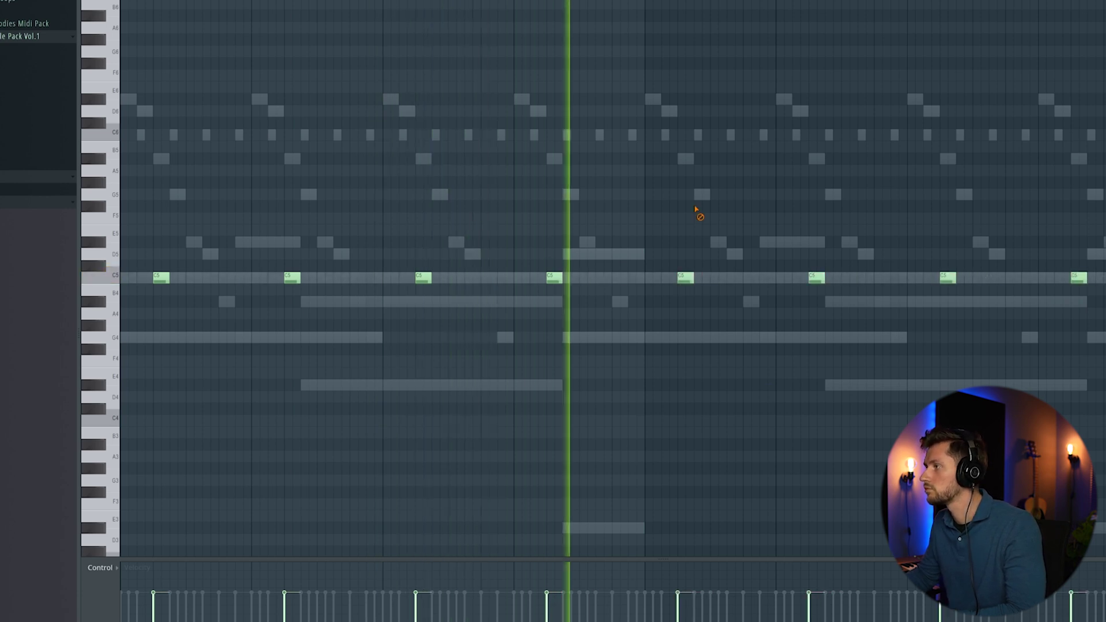
Step: Place the Hoi vocal on C5 at the start of bars 1 and 5 and play the pattern
key(space)
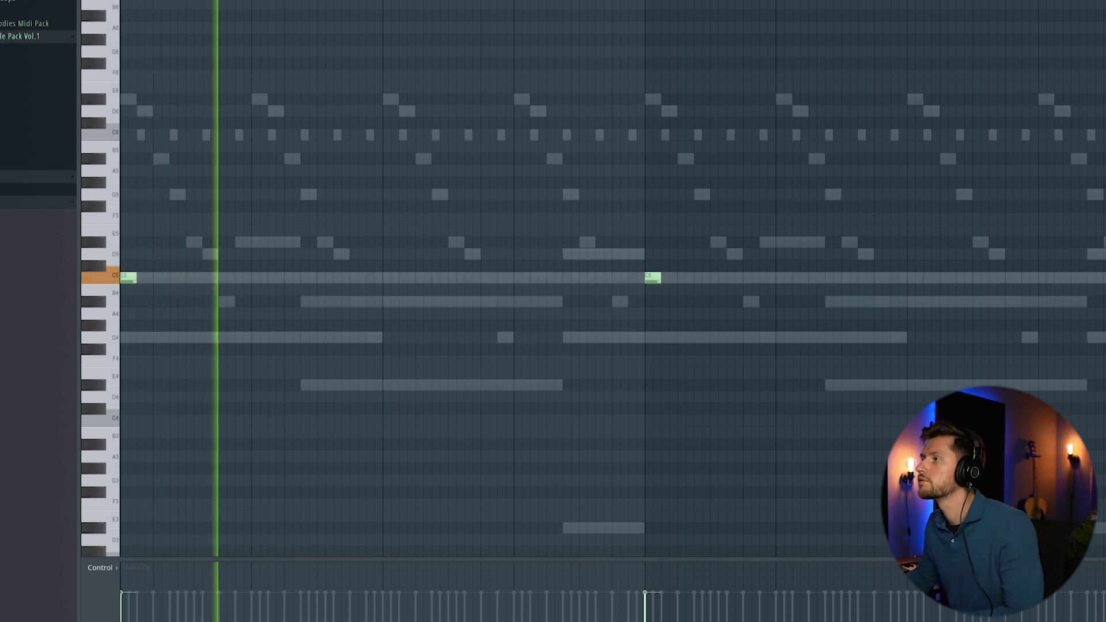
key(F6)
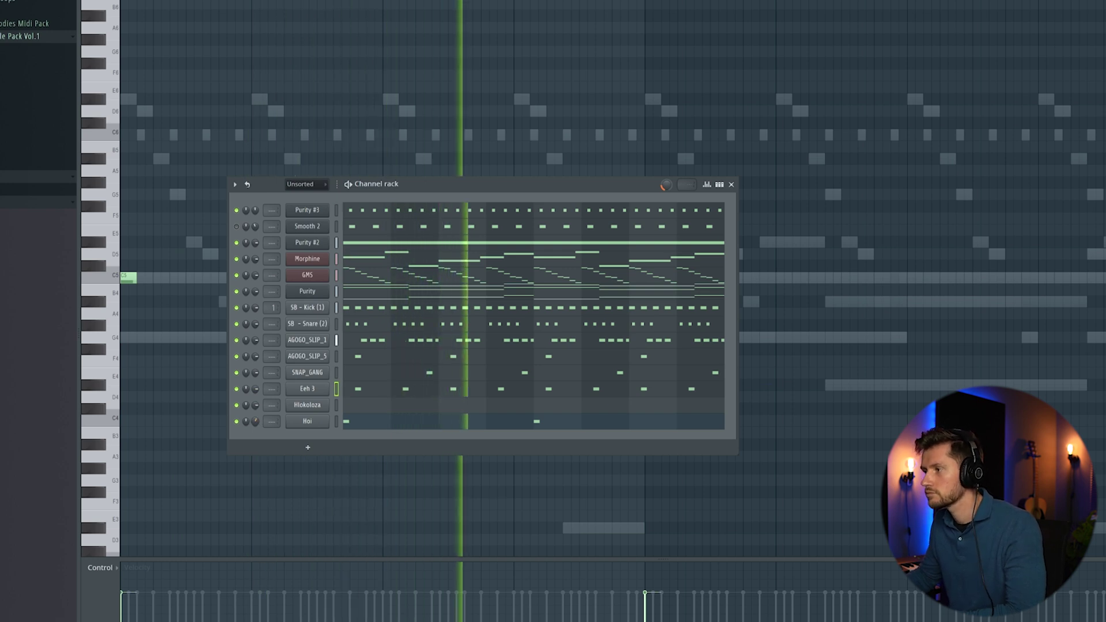
key(F6)
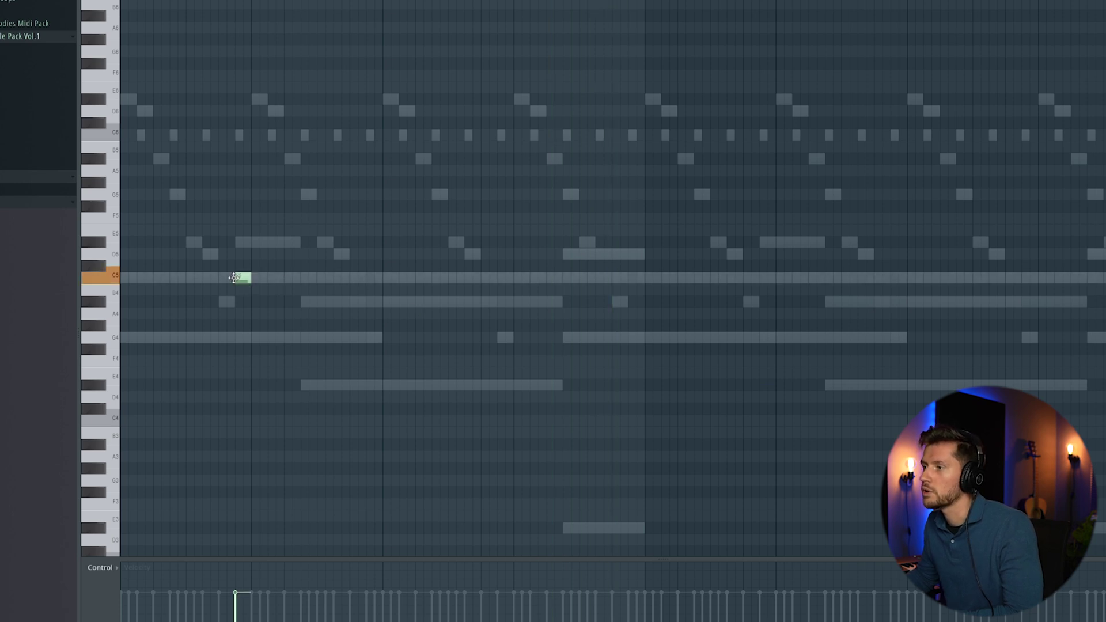
Step: Place Hlokoloza vocal hits on C5 at the last sixteenth of every second bar from bar 1, checking them in playback
key(space)
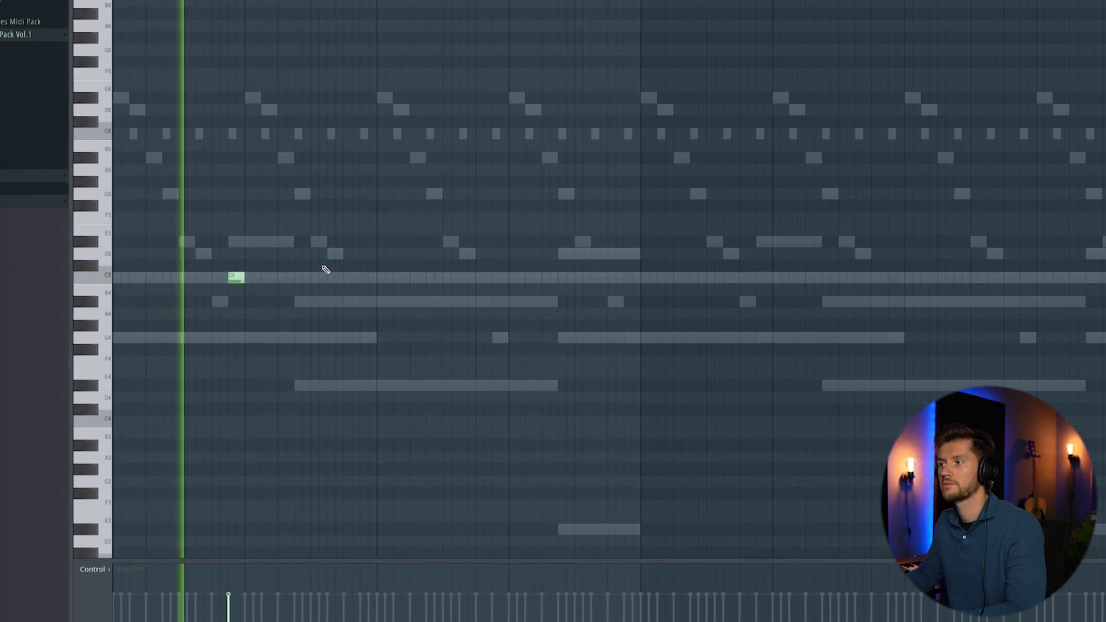
key(space)
key(space)
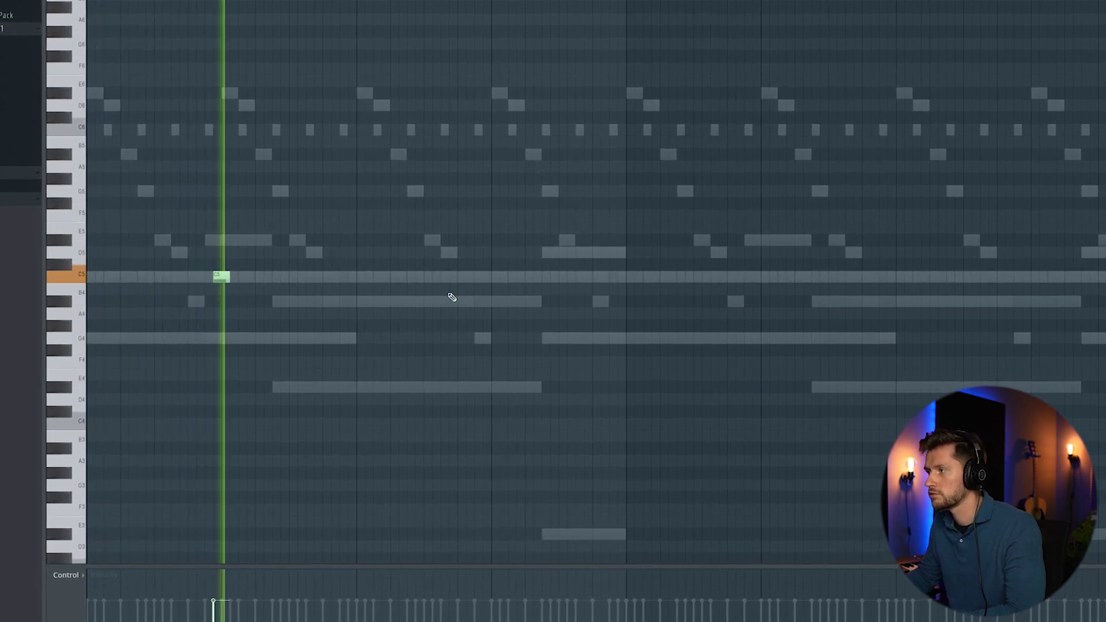
click(494, 276)
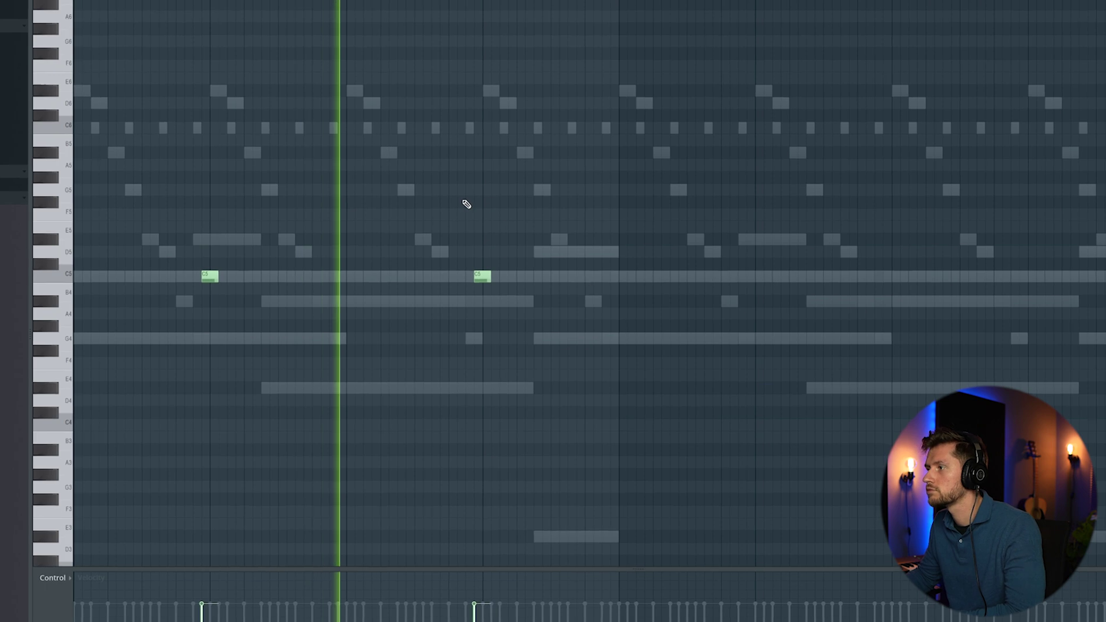
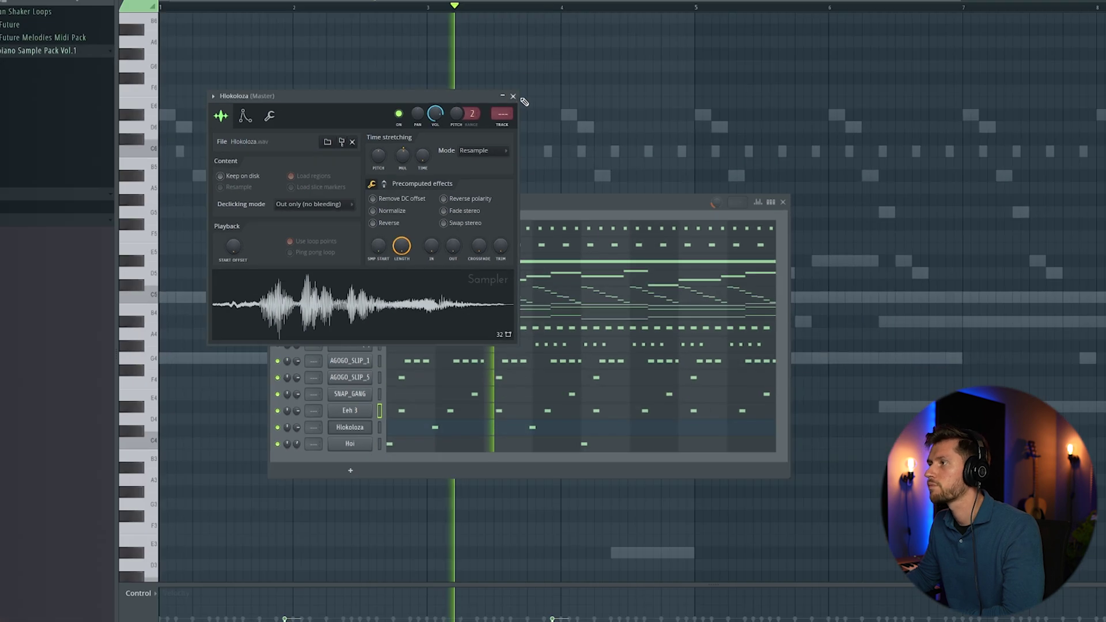
click(539, 8)
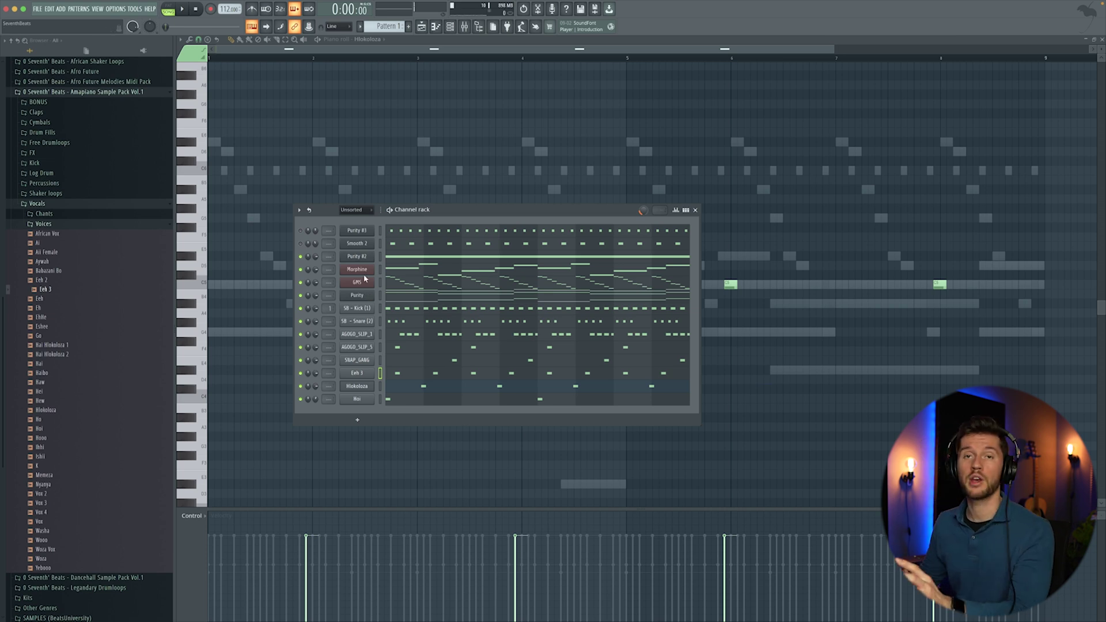
Step: Insert a Fruity DX10 channel above Purity #3 in the Channel rack
right_click(363, 232)
mouse_move(394, 289)
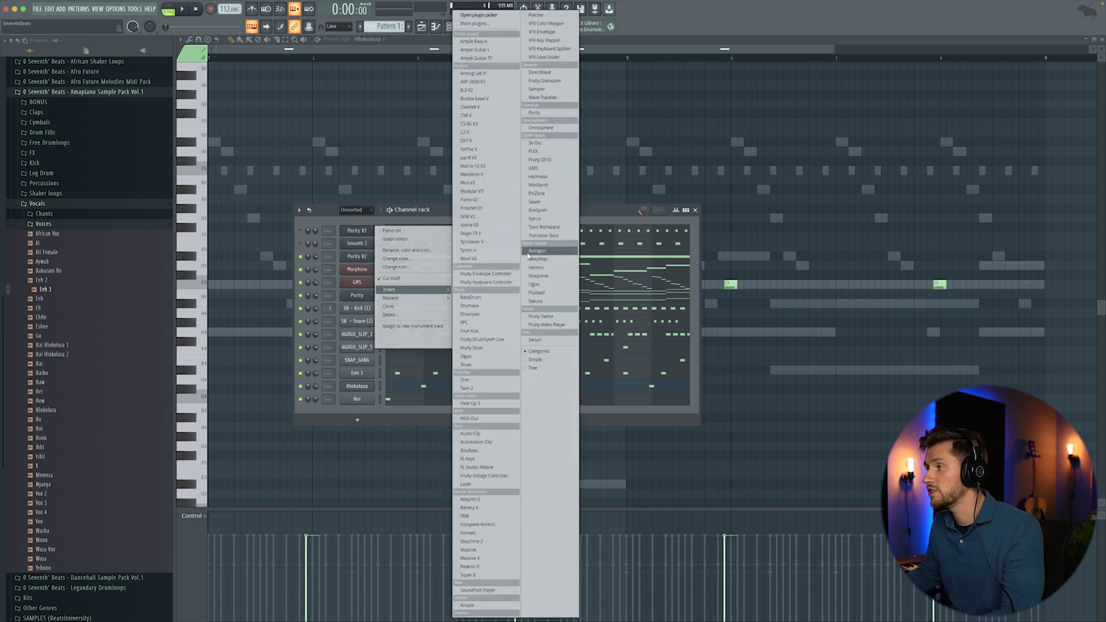
click(555, 160)
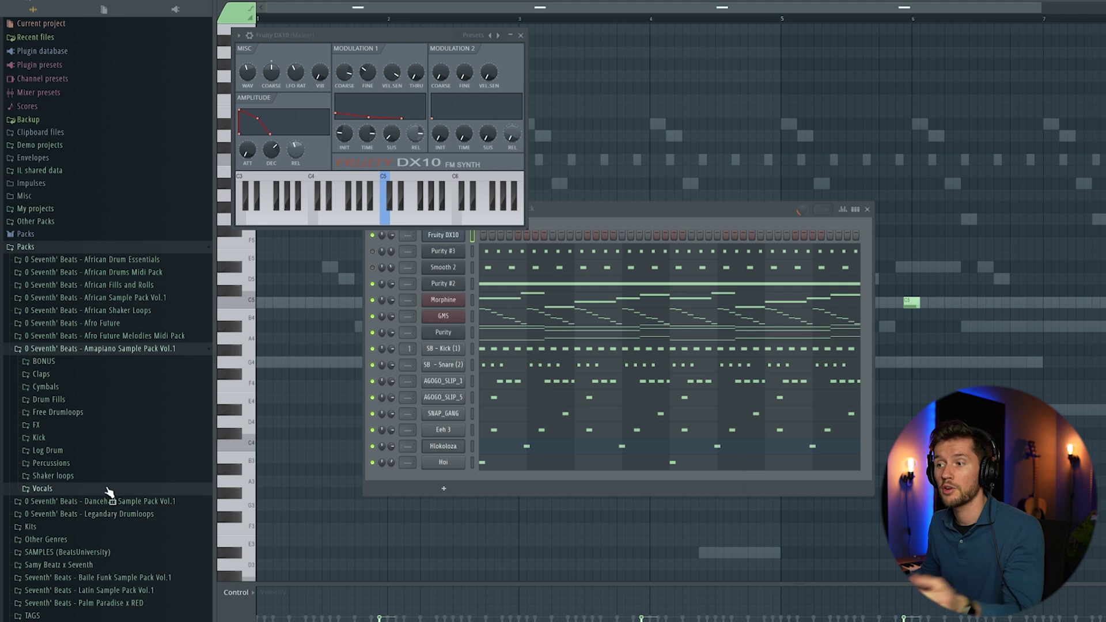
Step: Load Log Drum Preset (5) from the Amapiano pack's DX10 presets and place four G#3 notes in bar 1
click(49, 451)
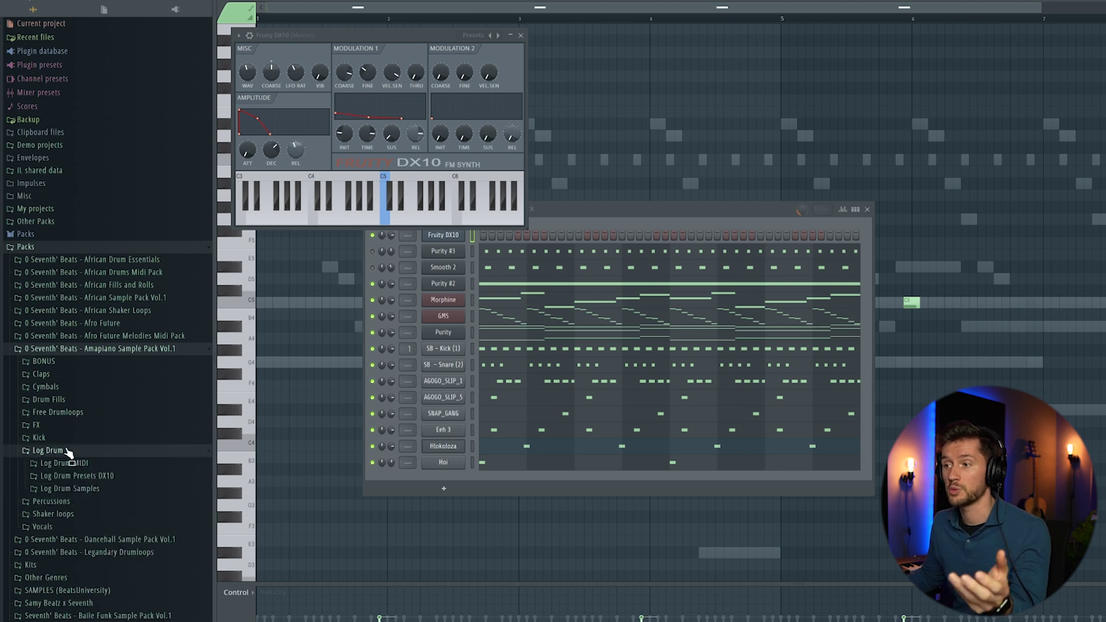
click(101, 481)
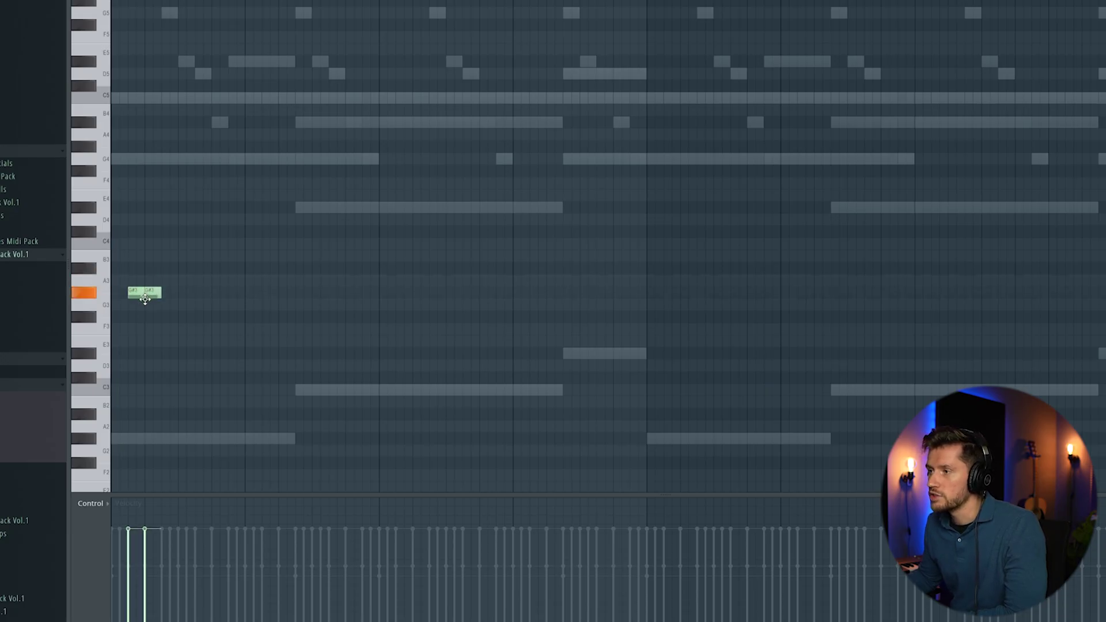
key(space)
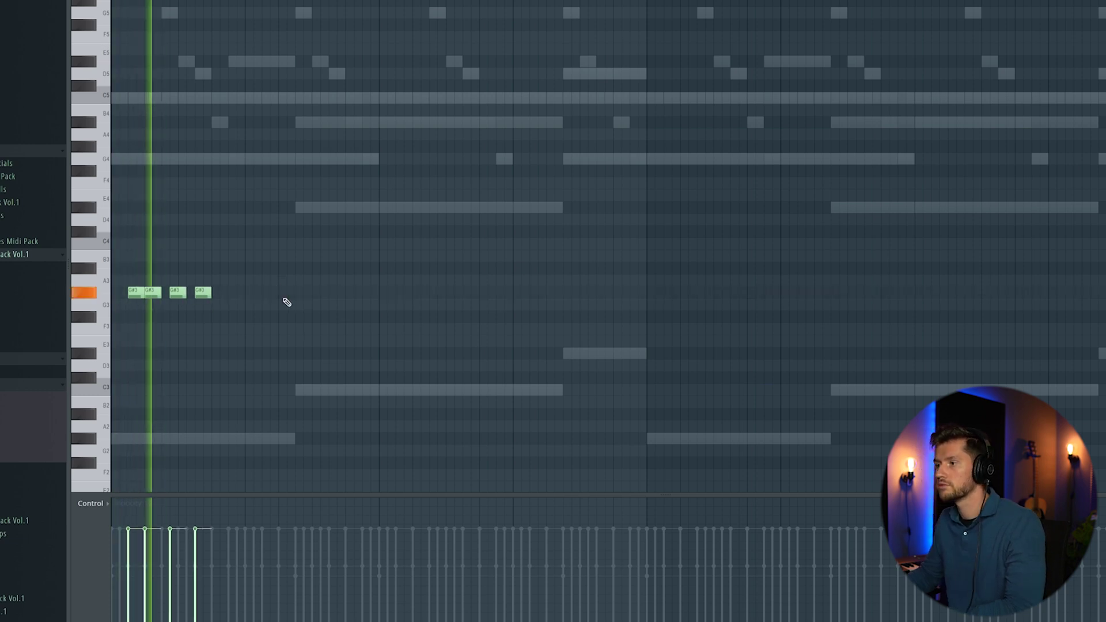
Step: Add a C3 log drum note in bar 2 followed by two D#4 notes, checking the phrase in playback
click(303, 392)
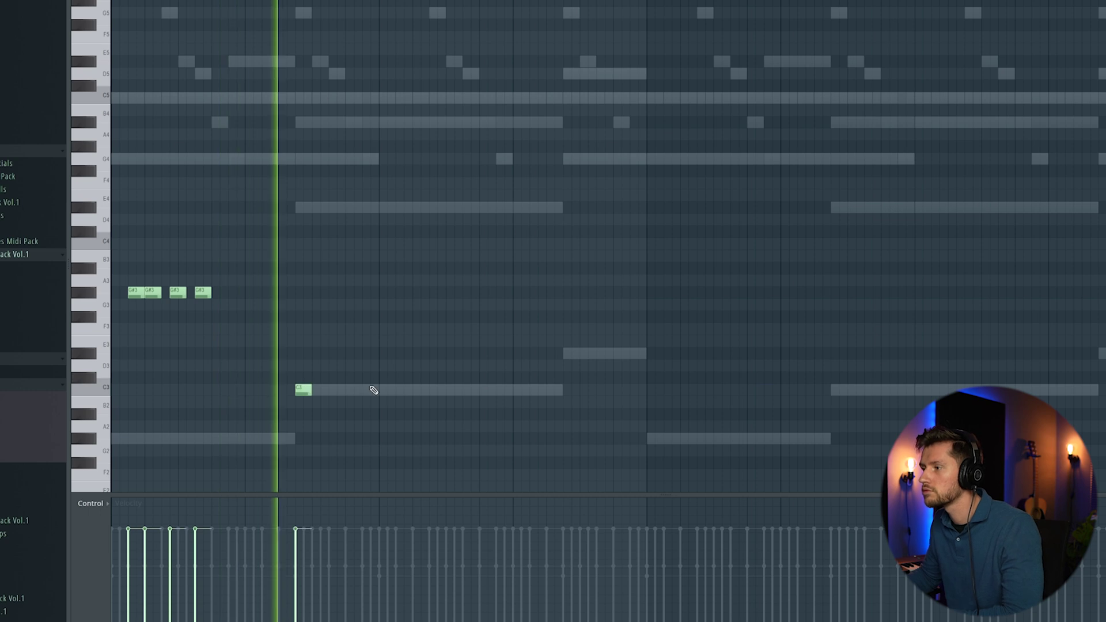
key(space)
key(space)
click(337, 207)
click(359, 207)
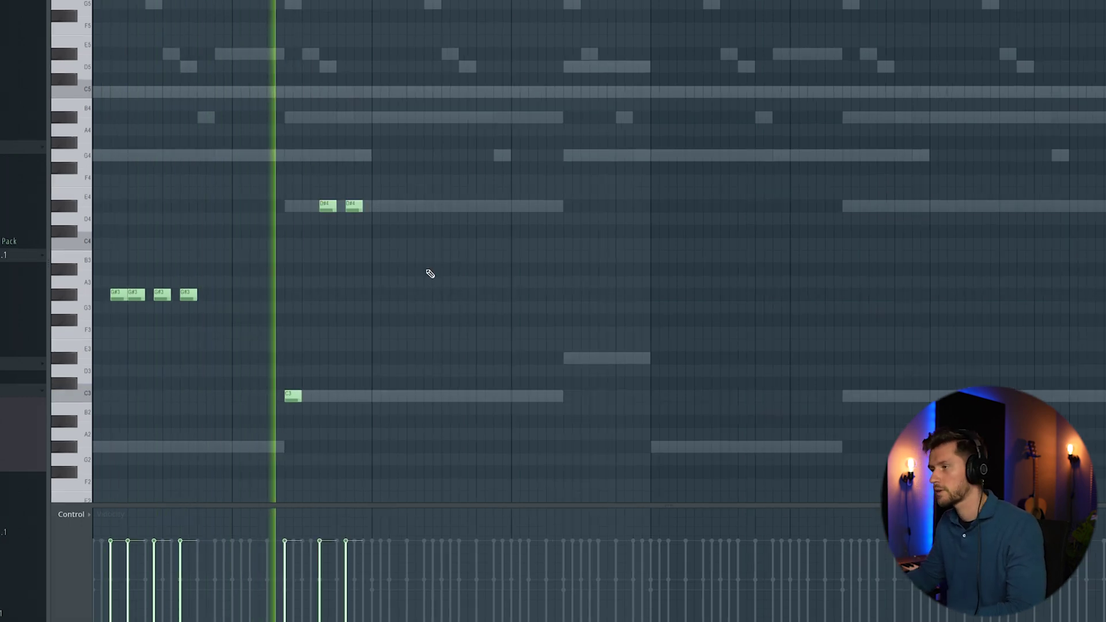
key(space)
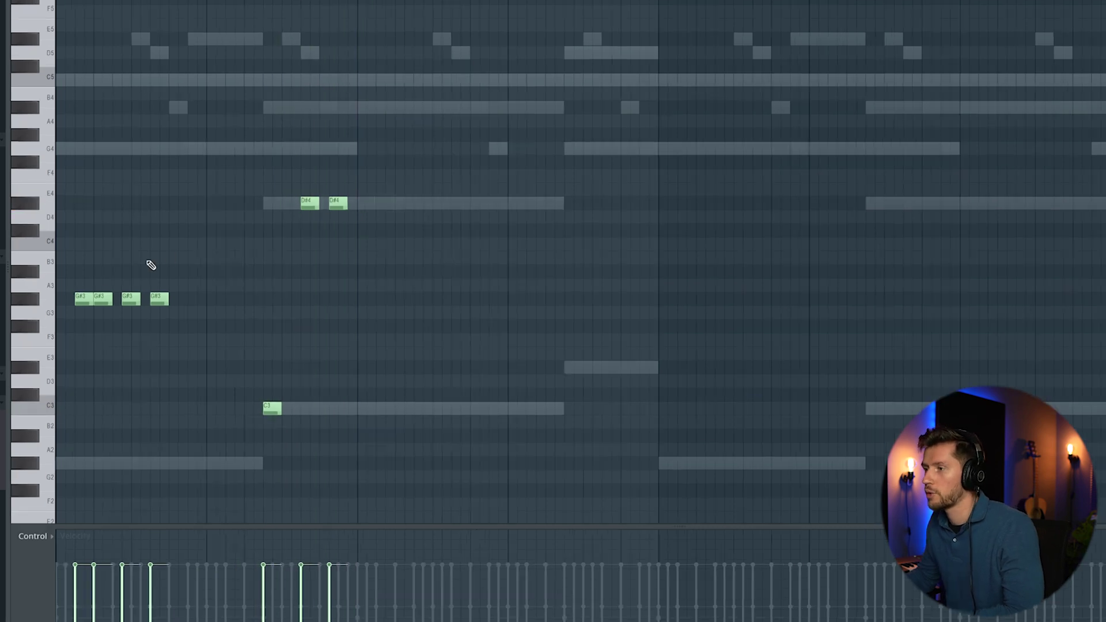
Step: Add four D#4 log drum notes in bar 3 and three D#3 notes at the end of bar 4, and play the phrase
key(ctrl+b)
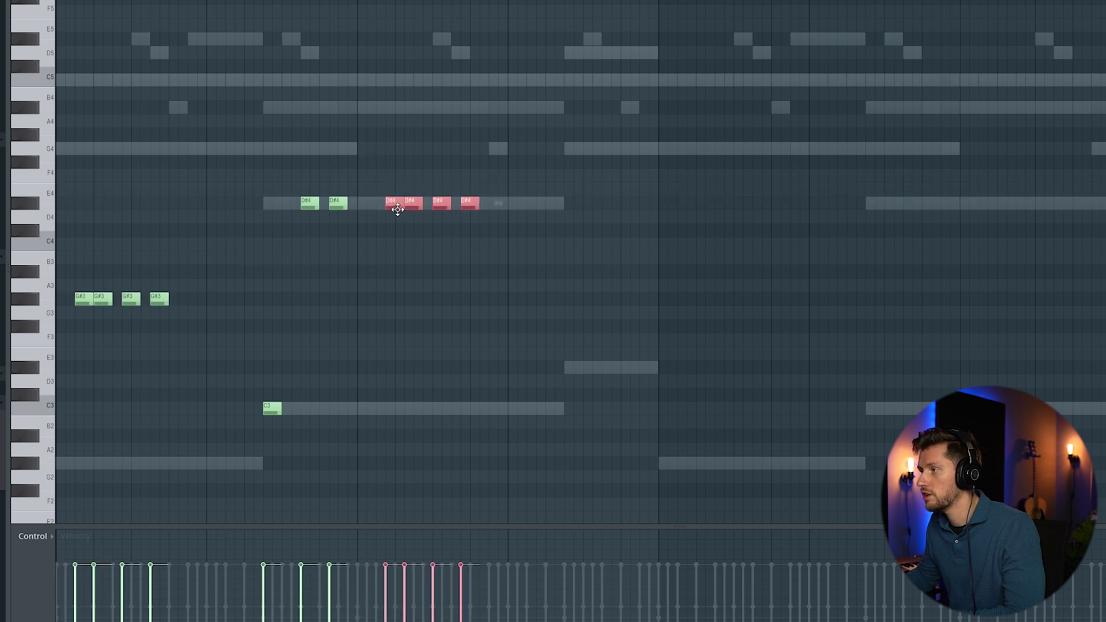
click(577, 367)
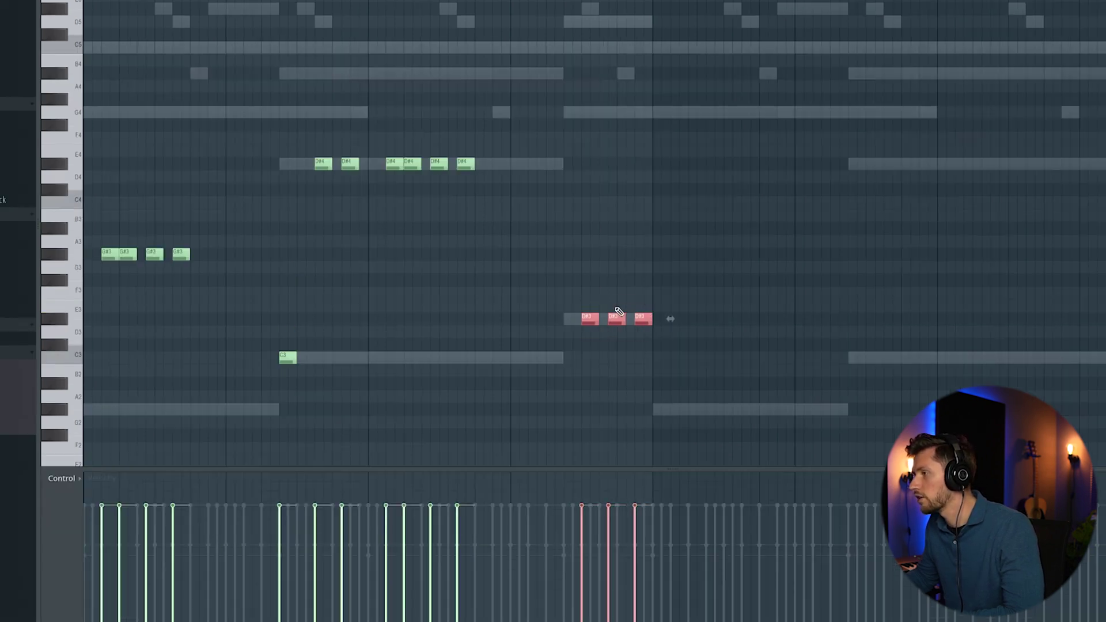
click(601, 265)
key(space)
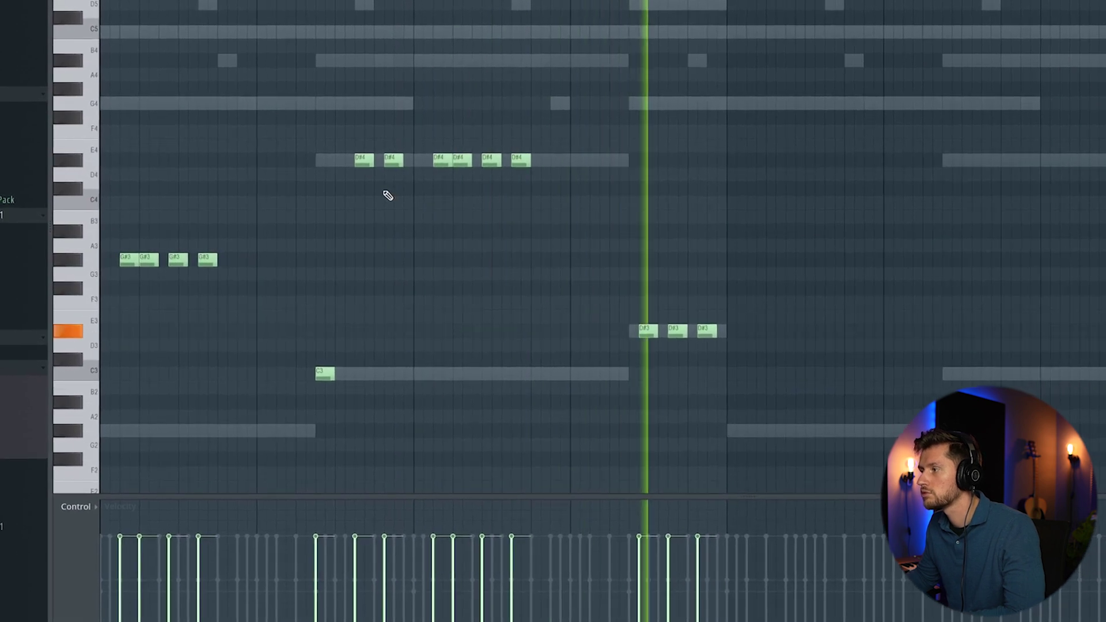
Step: Lower the six D#4 log drum notes in bars 2 and 3 to C4
key(space)
drag(343, 138, 584, 192)
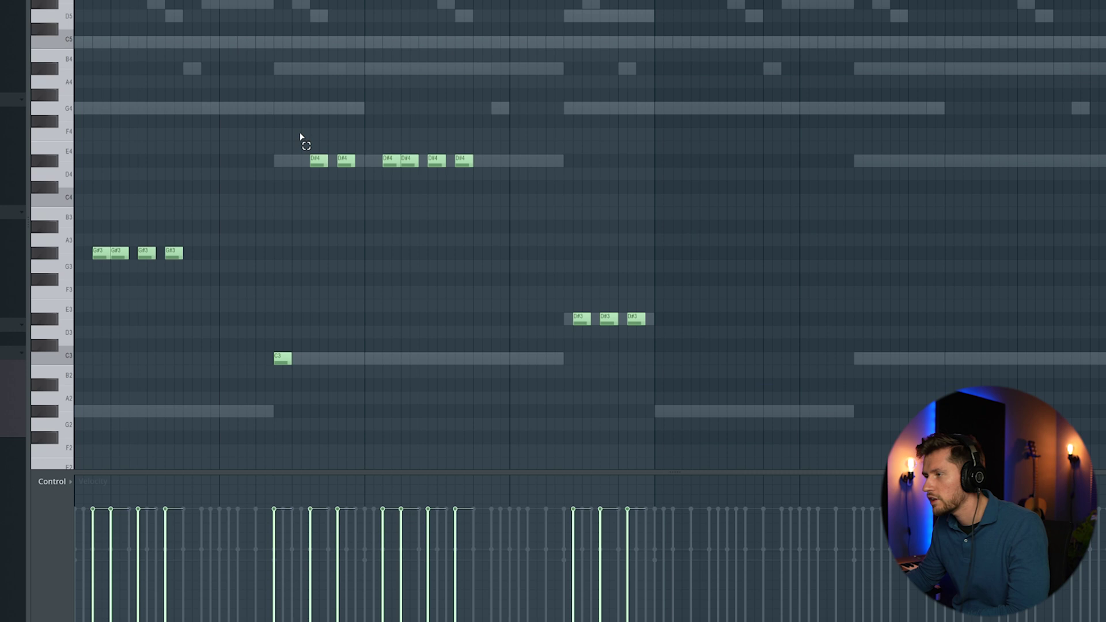
drag(321, 195, 318, 202)
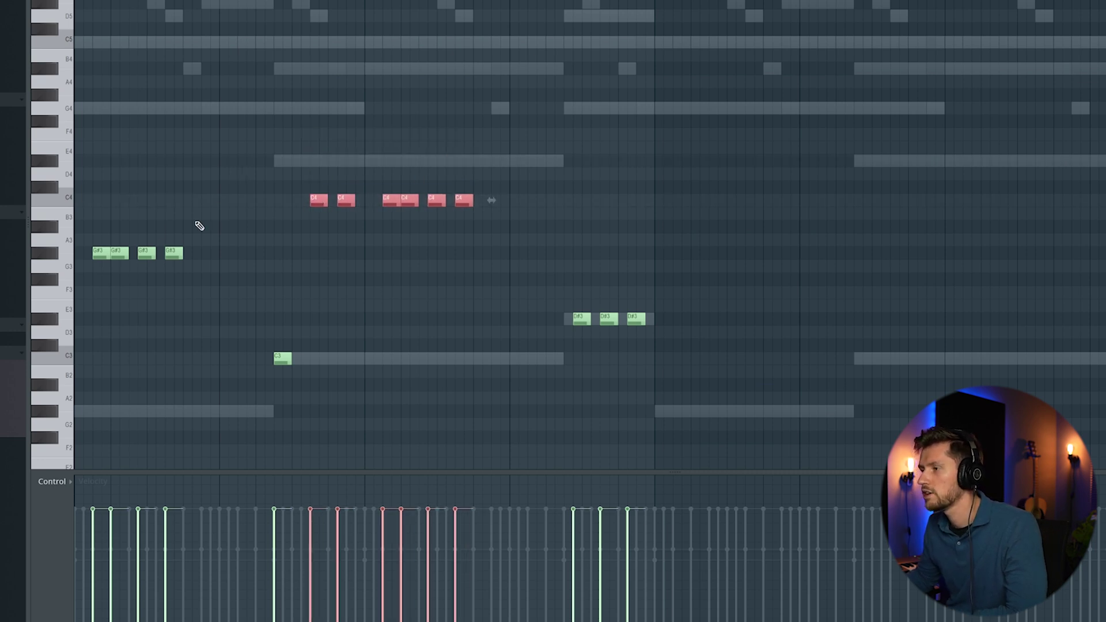
Step: Lengthen the log drum notes to close the gaps, extend the melody to eight bars ending on two D#4 notes, and play it
drag(127, 192, 657, 394)
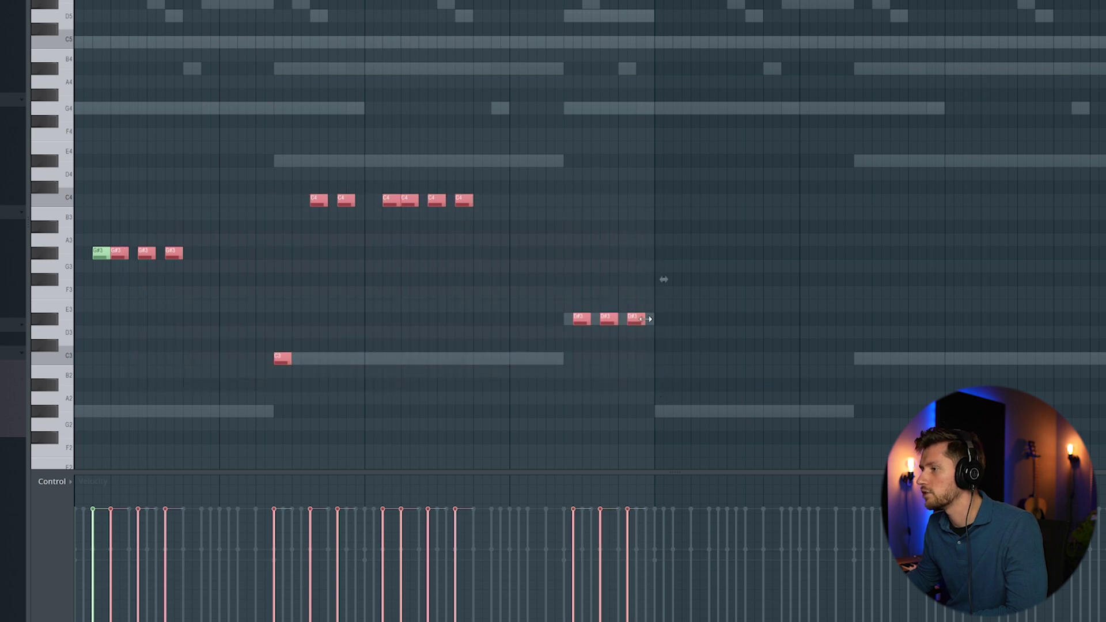
click(402, 273)
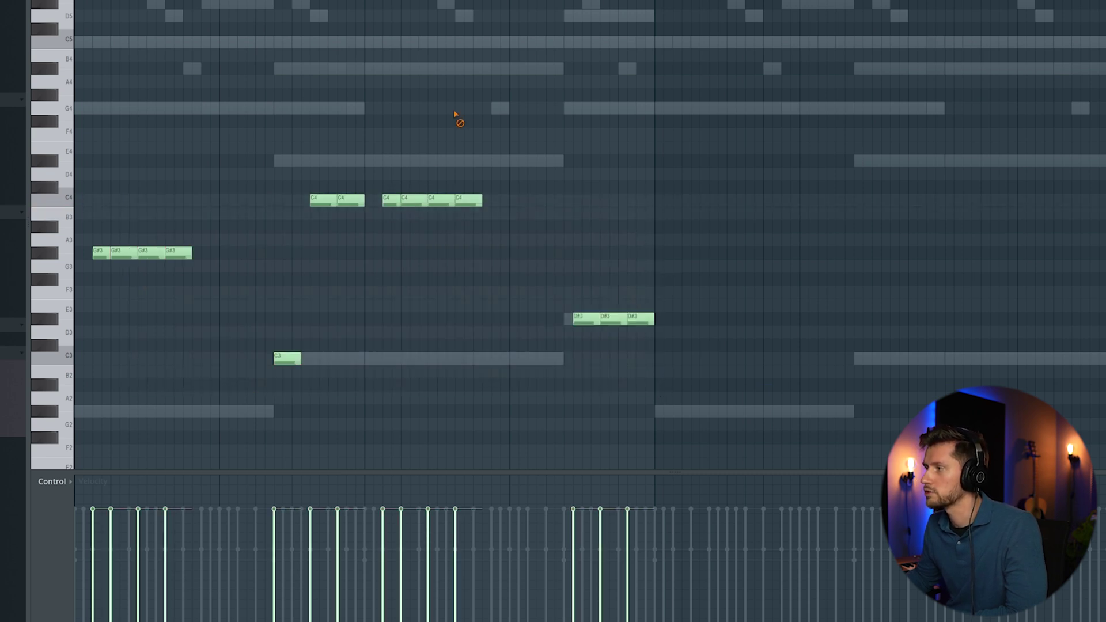
key(space)
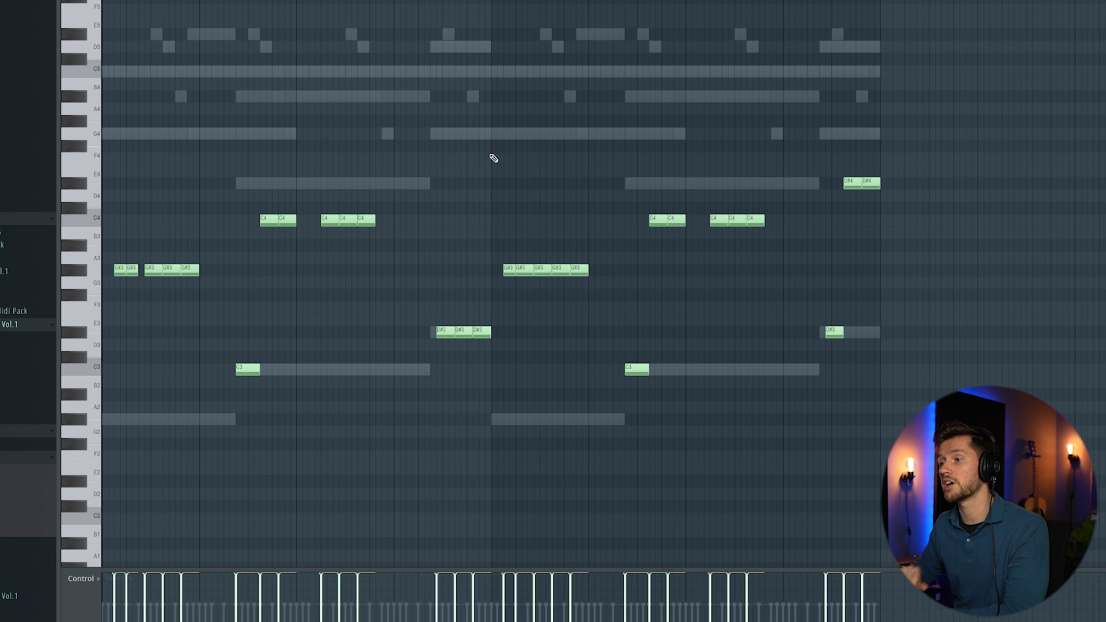
key(space)
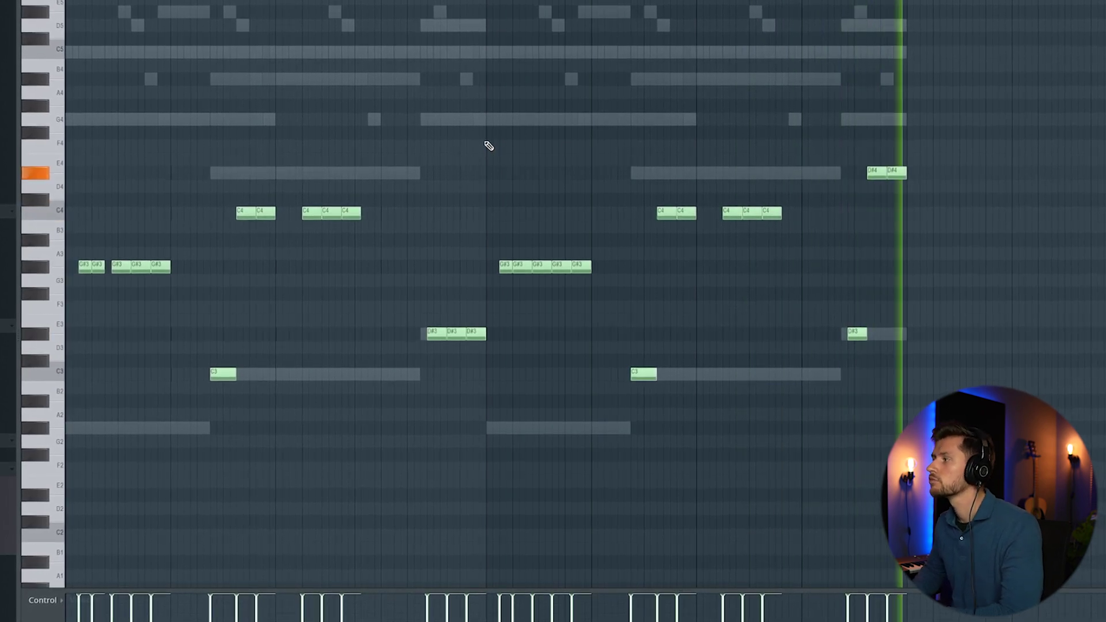
Step: Insert a 3x Osc channel above the log drum channel in the Channel rack
key(F6)
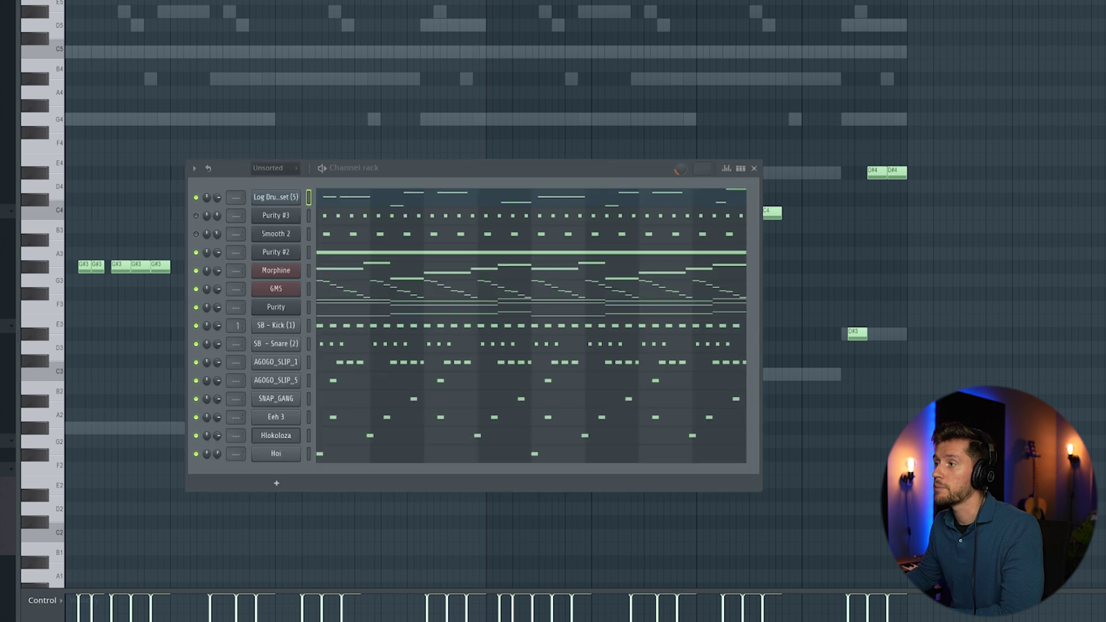
right_click(283, 195)
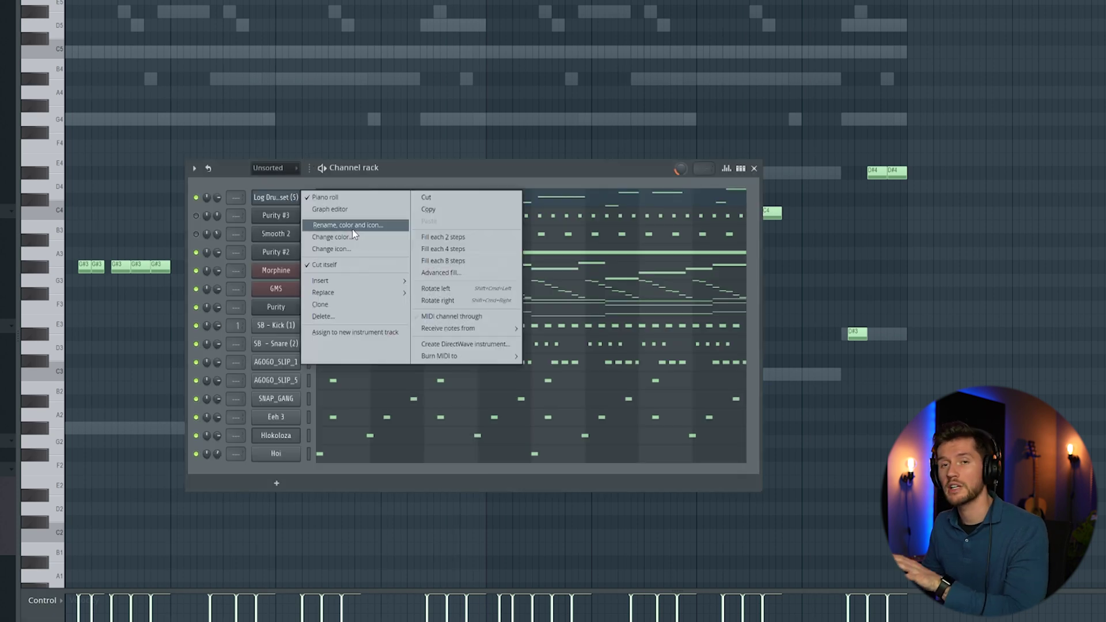
mouse_move(356, 286)
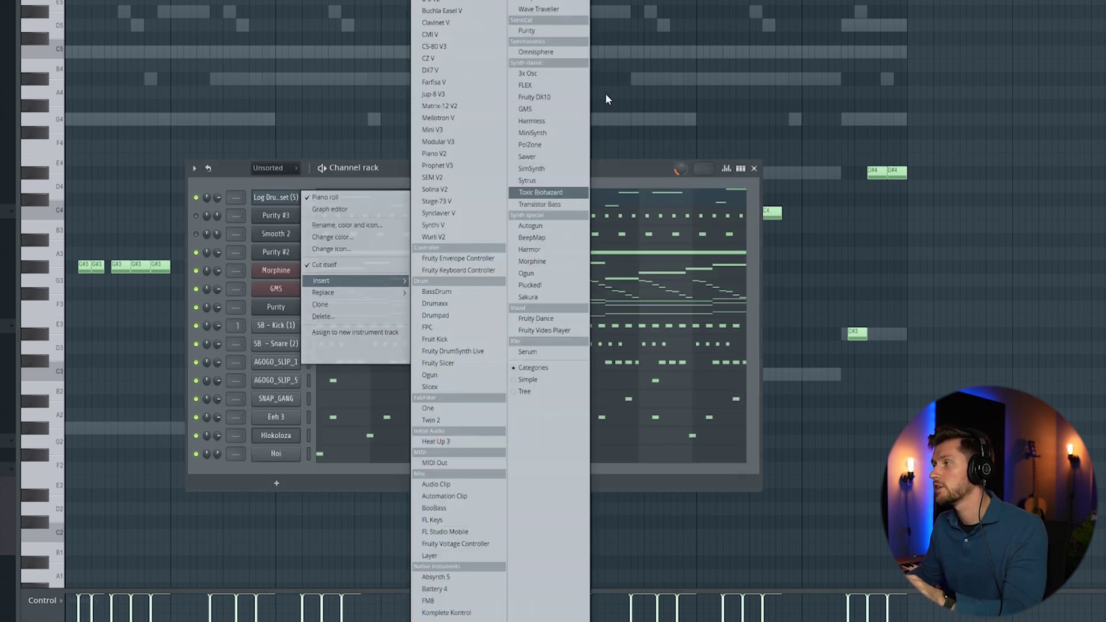
click(529, 73)
drag(209, 5, 371, 131)
drag(421, 172, 420, 196)
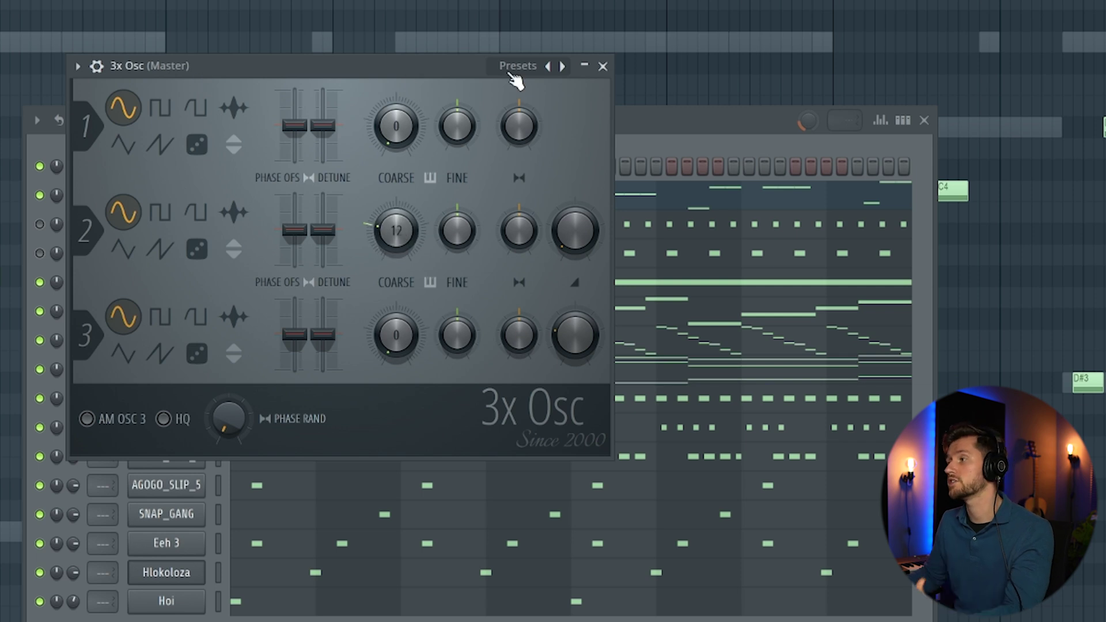
click(603, 67)
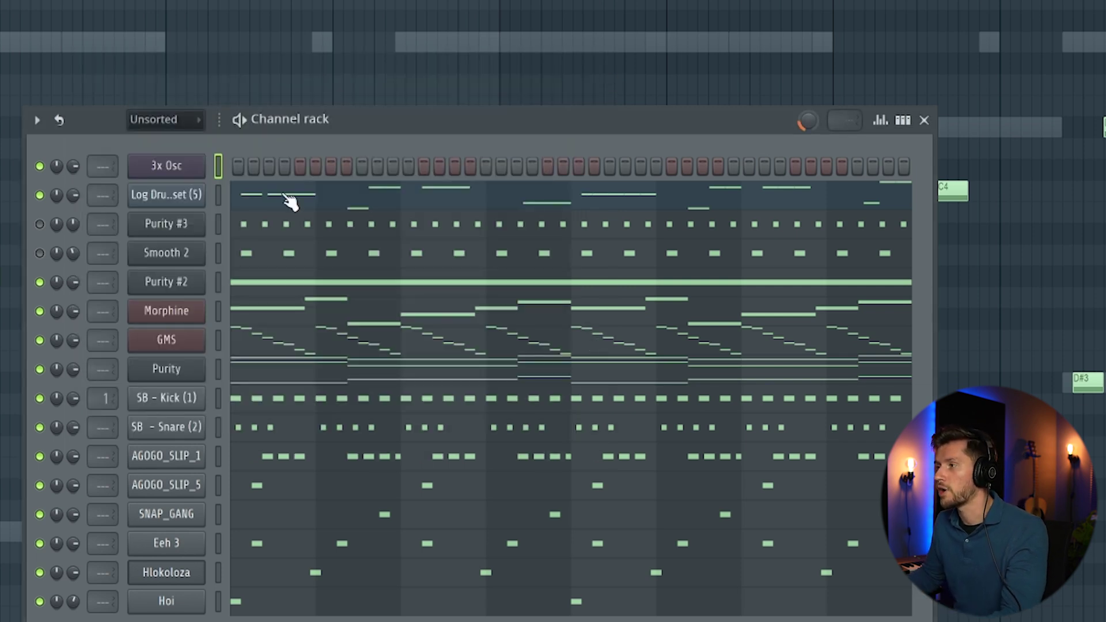
Step: Program the 3x Osc bass with sustained G#3, C3, C4 and D#3 notes over four bars, duplicate them to fill eight, and play
right_click(166, 167)
click(271, 167)
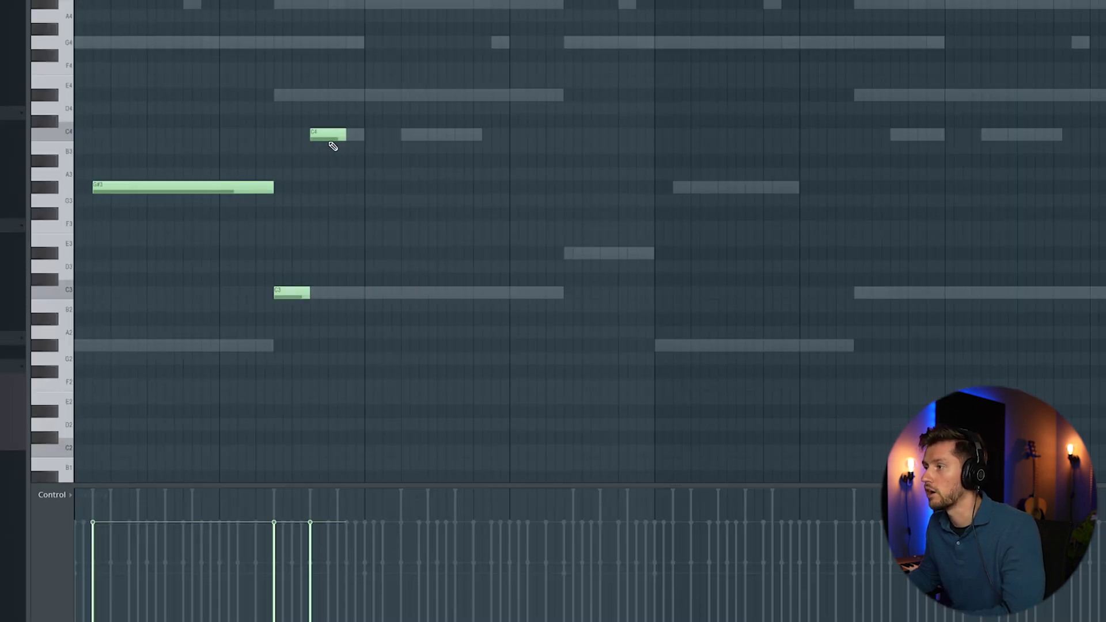
key(space)
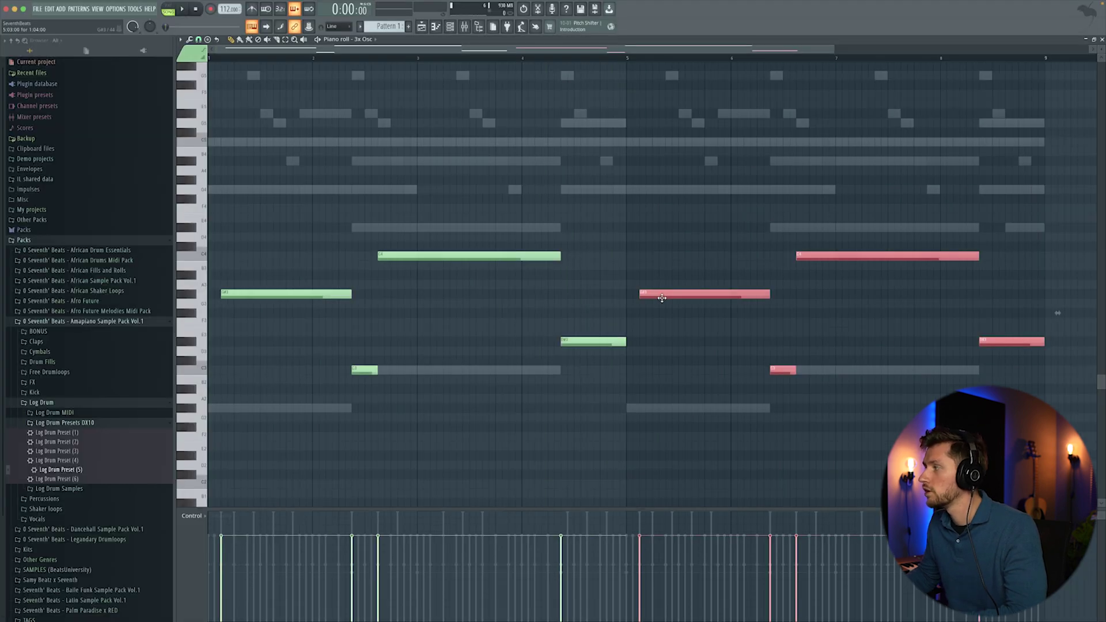
click(963, 192)
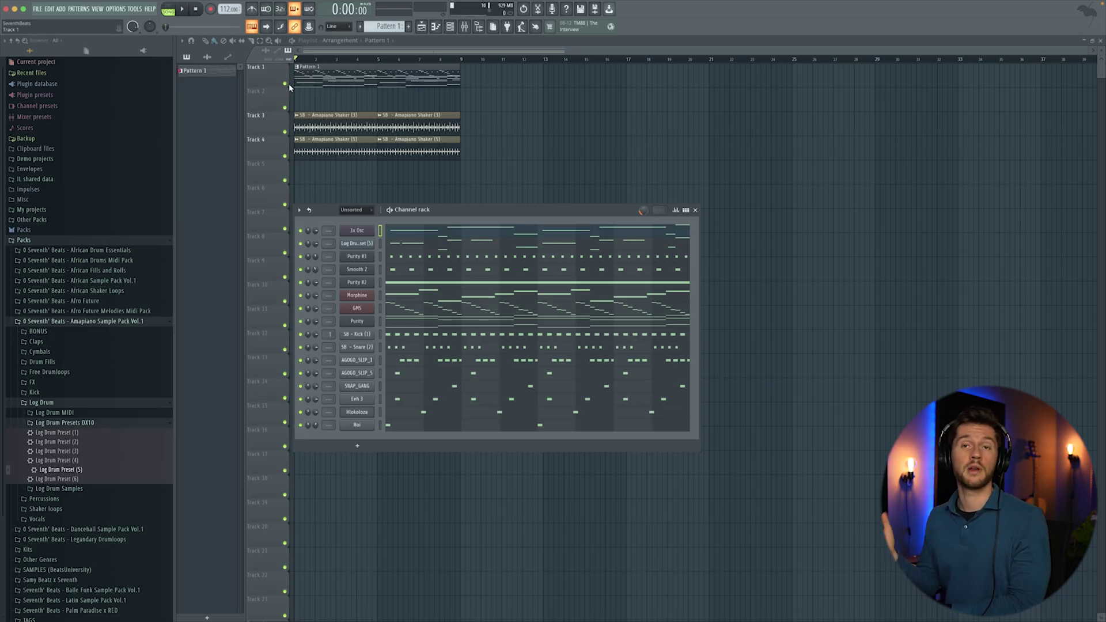
key(space)
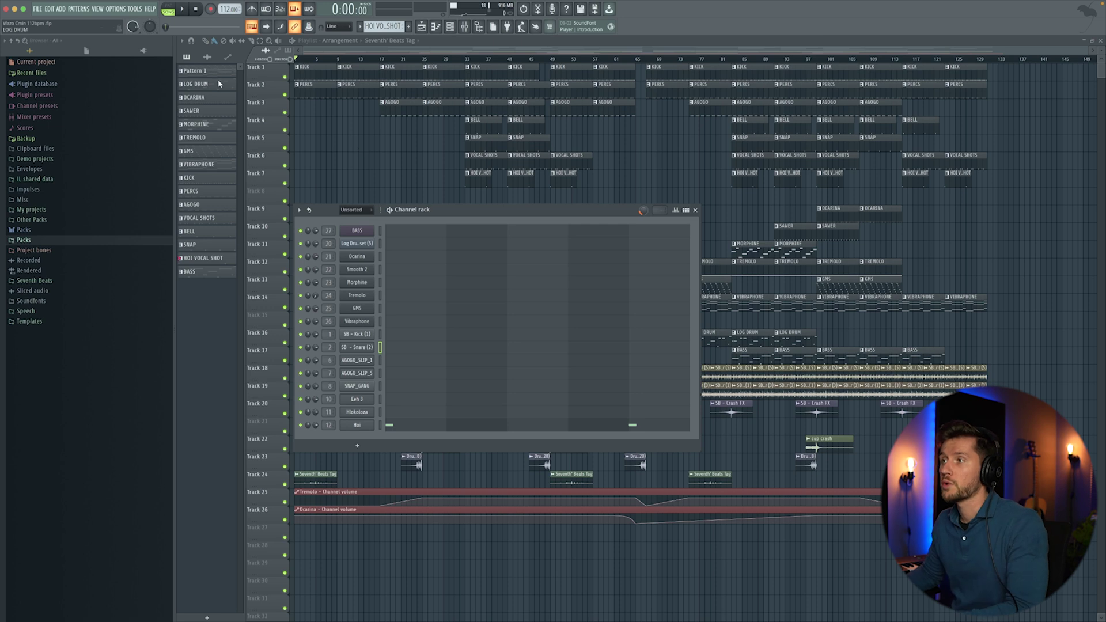
Step: Play Pattern 1 in the Channel rack with the bass, log drum and synth channels muted to review the drums and percussion
key(F6)
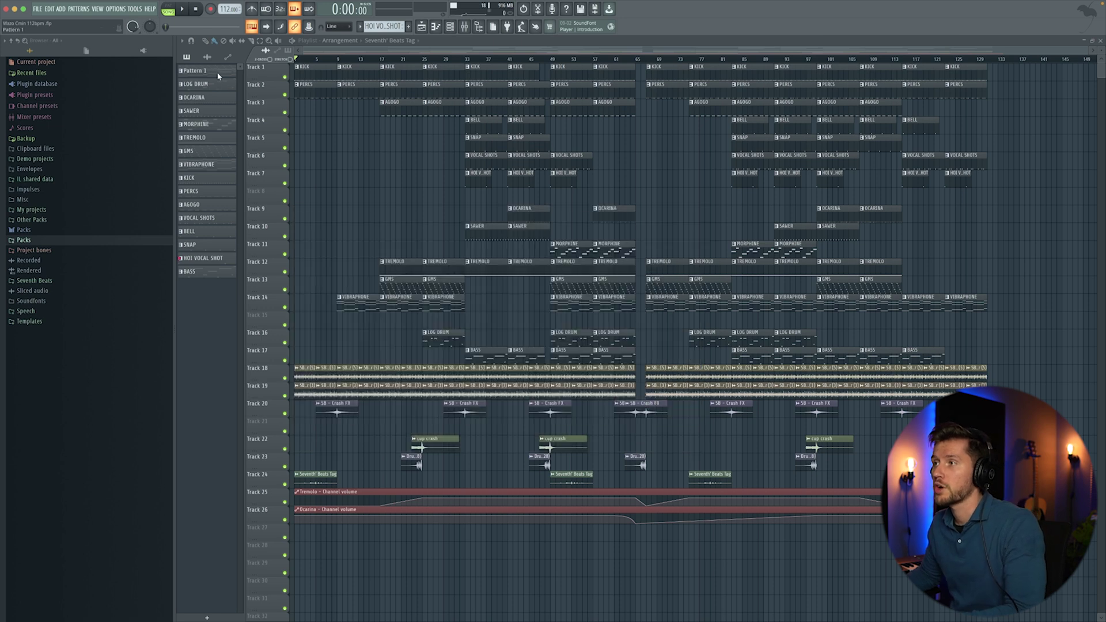
click(459, 26)
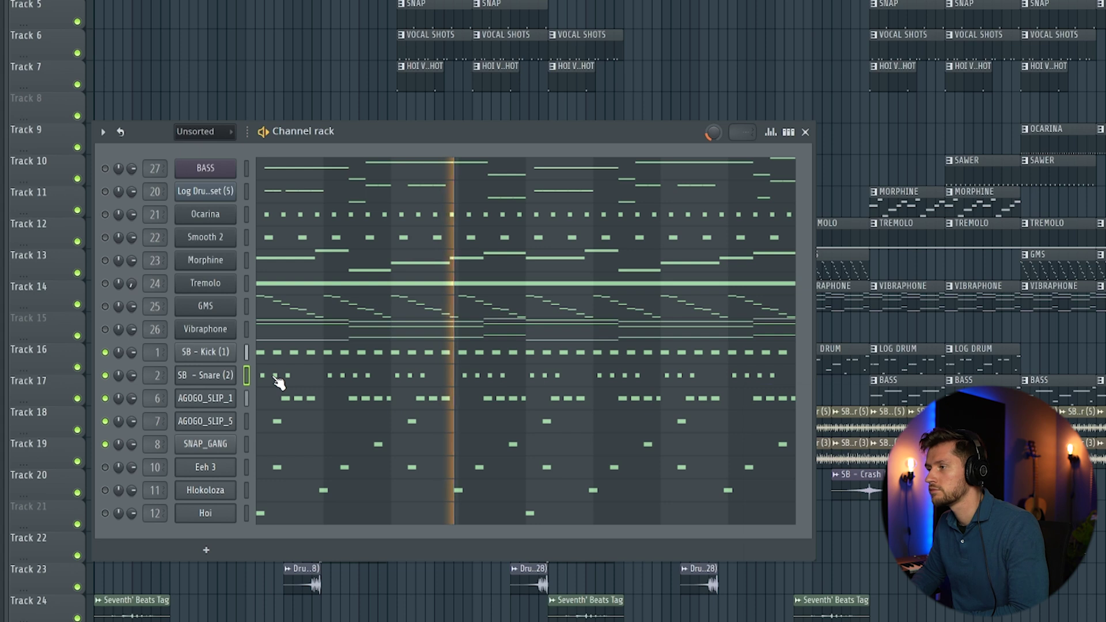
key(space)
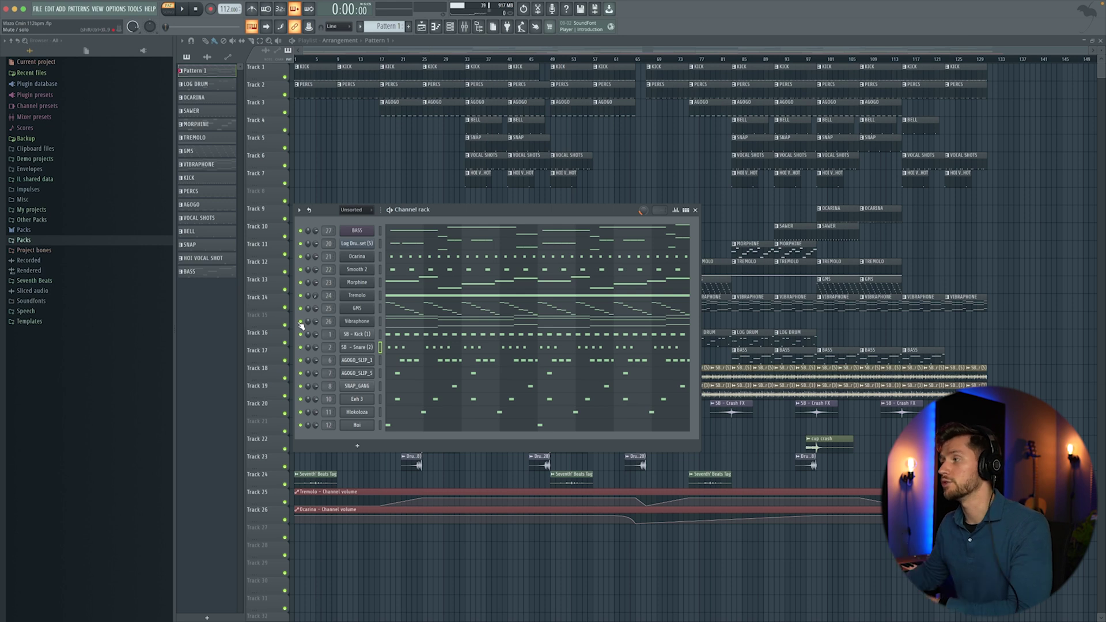
key(F6)
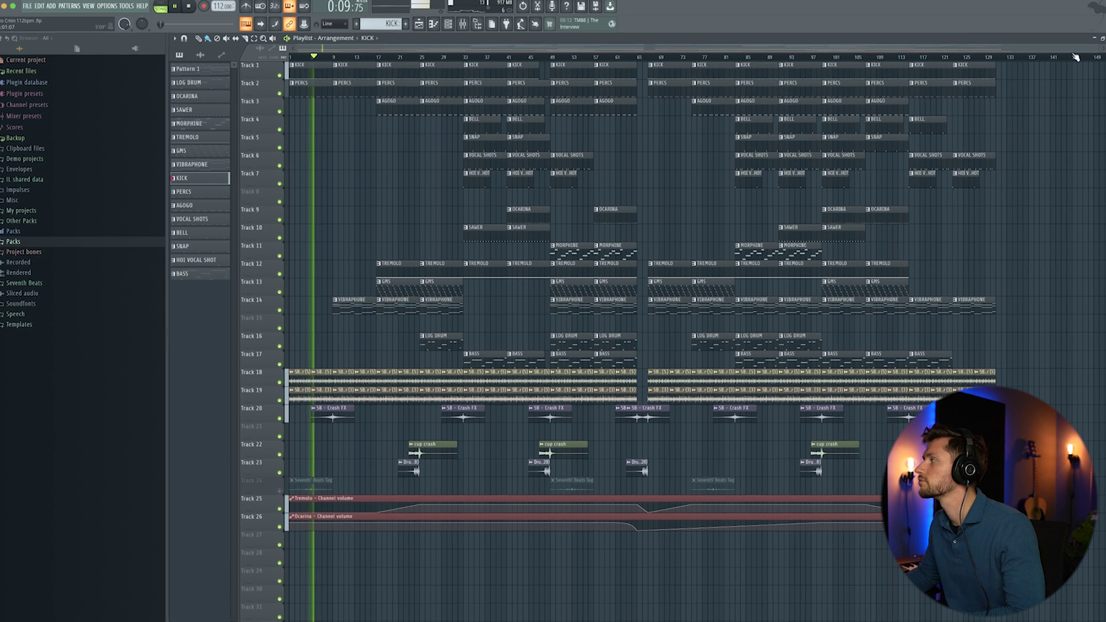
Step: Play the full playlist arrangement from the intro to the break at bar 65 to review its structure
drag(1102, 51, 847, 47)
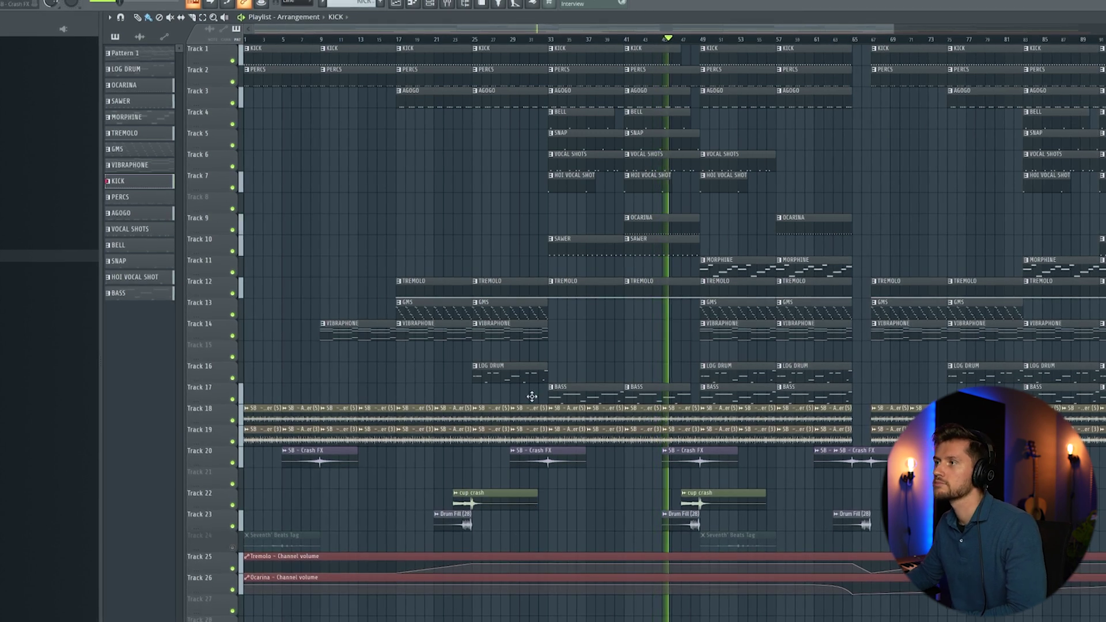
drag(253, 28, 486, 28)
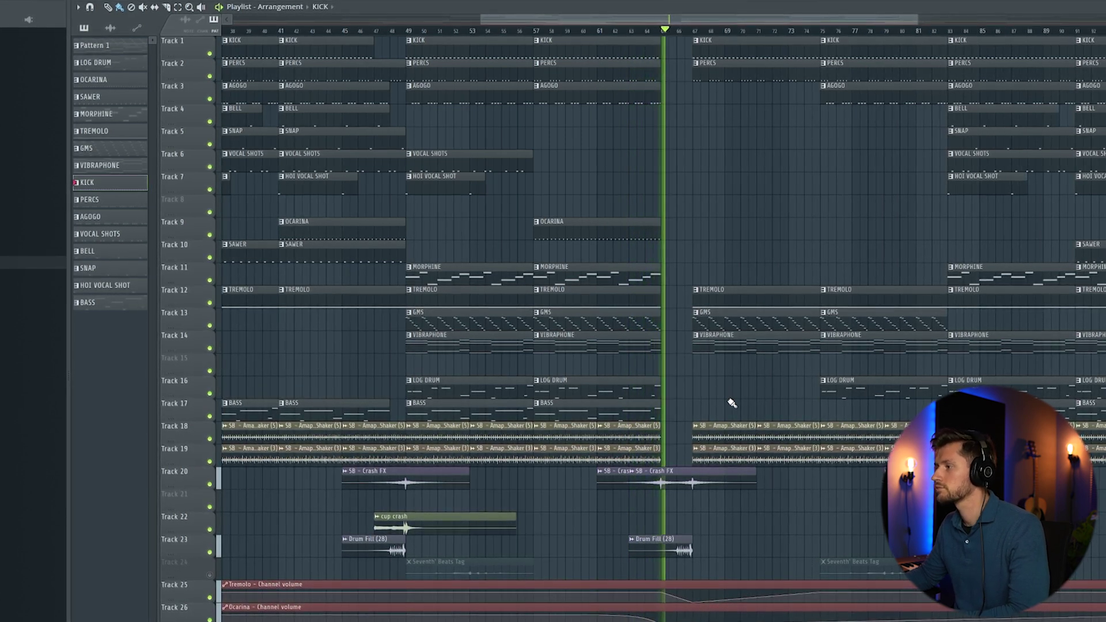
key(space)
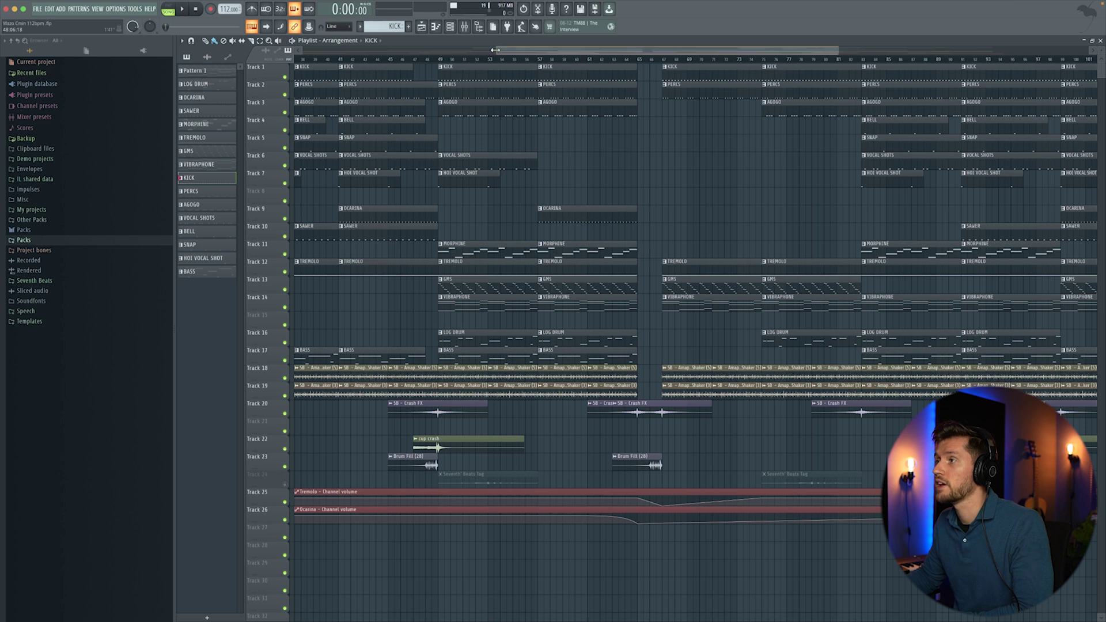
drag(495, 50, 206, 46)
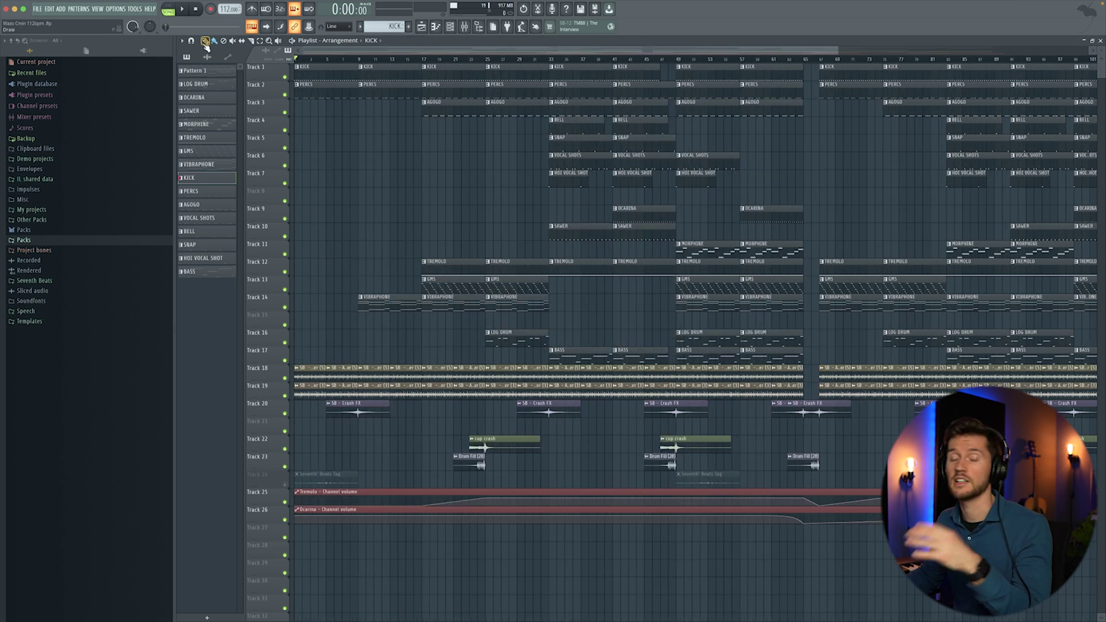
Step: Open the LOG DRUM pattern's notes and the Saturn 2 effect on the log drum's mixer track
double_click(503, 333)
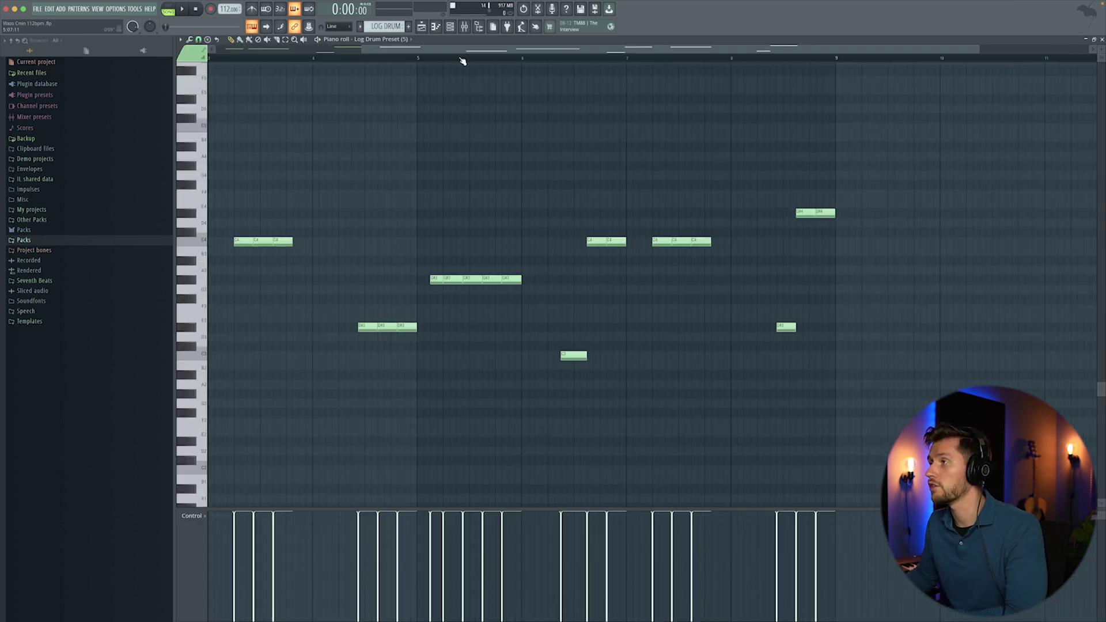
scroll(463, 61, left, 3)
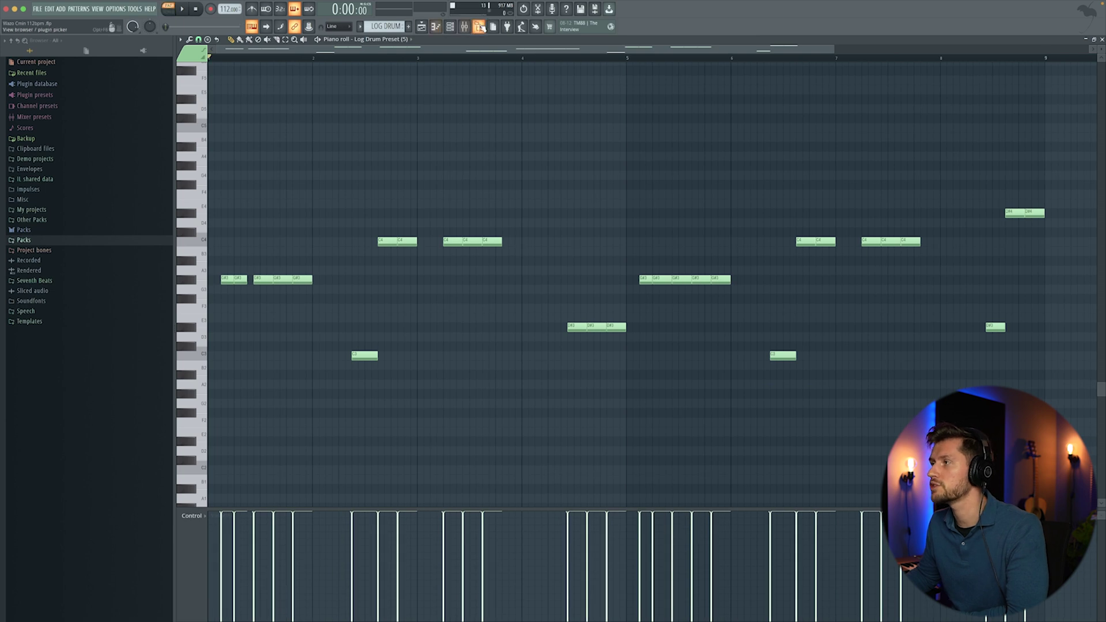
click(467, 30)
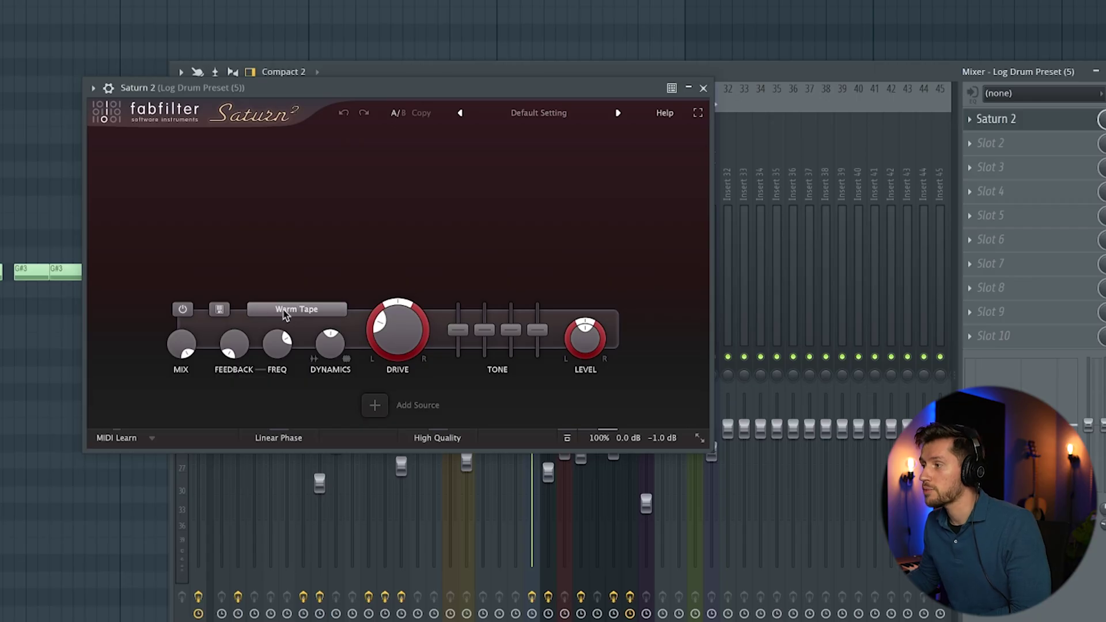
Step: Create an automation clip for the Tremolo channel's volume
mouse_move(396, 337)
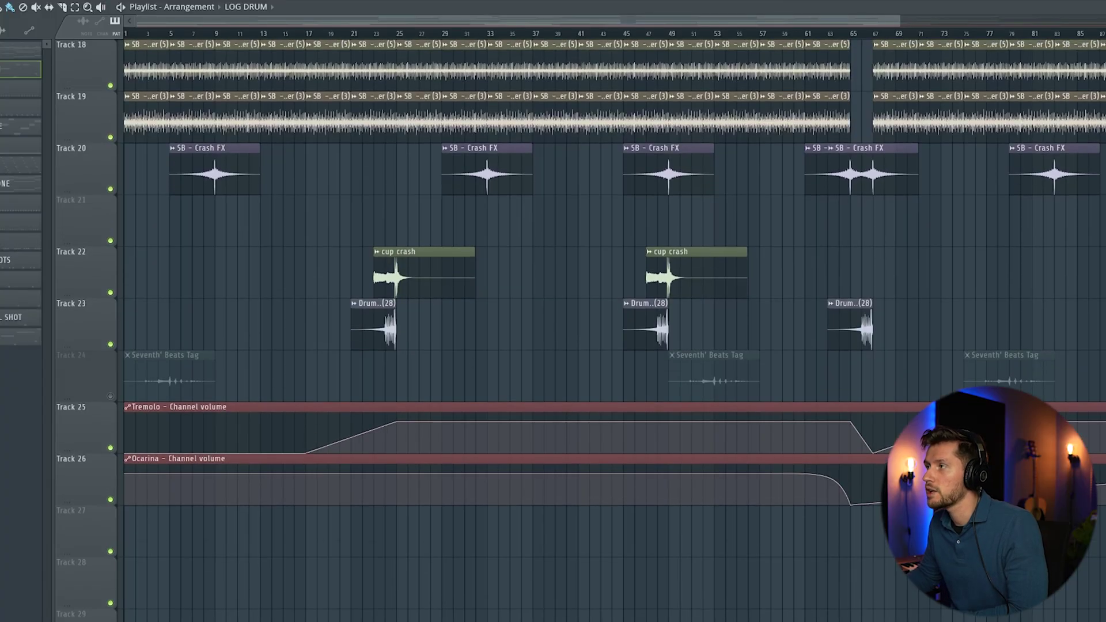
key(F6)
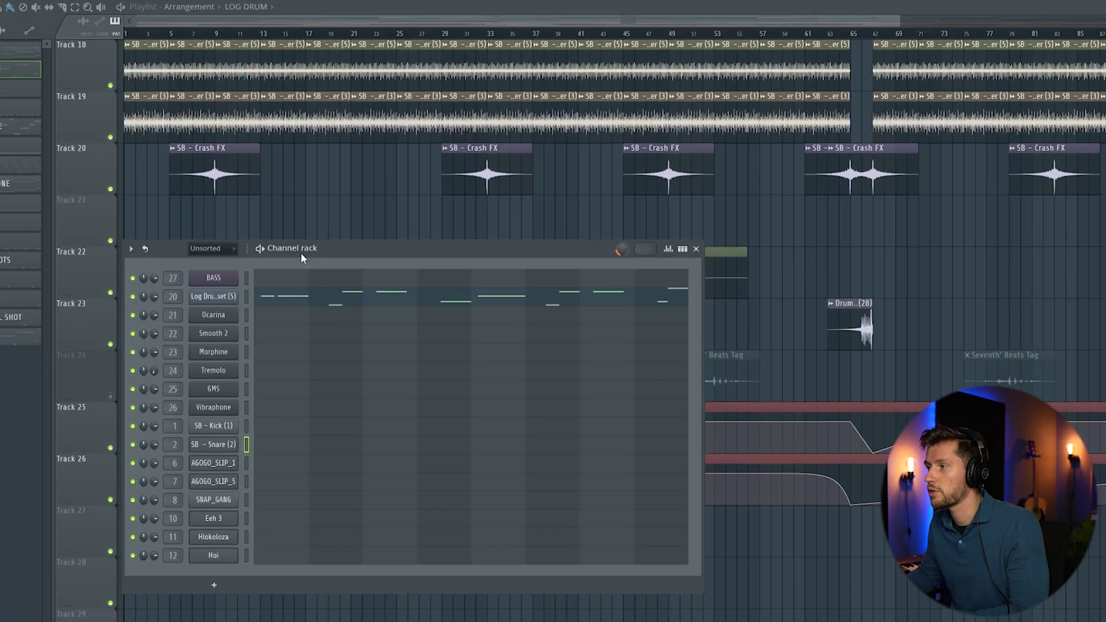
drag(347, 258, 413, 278)
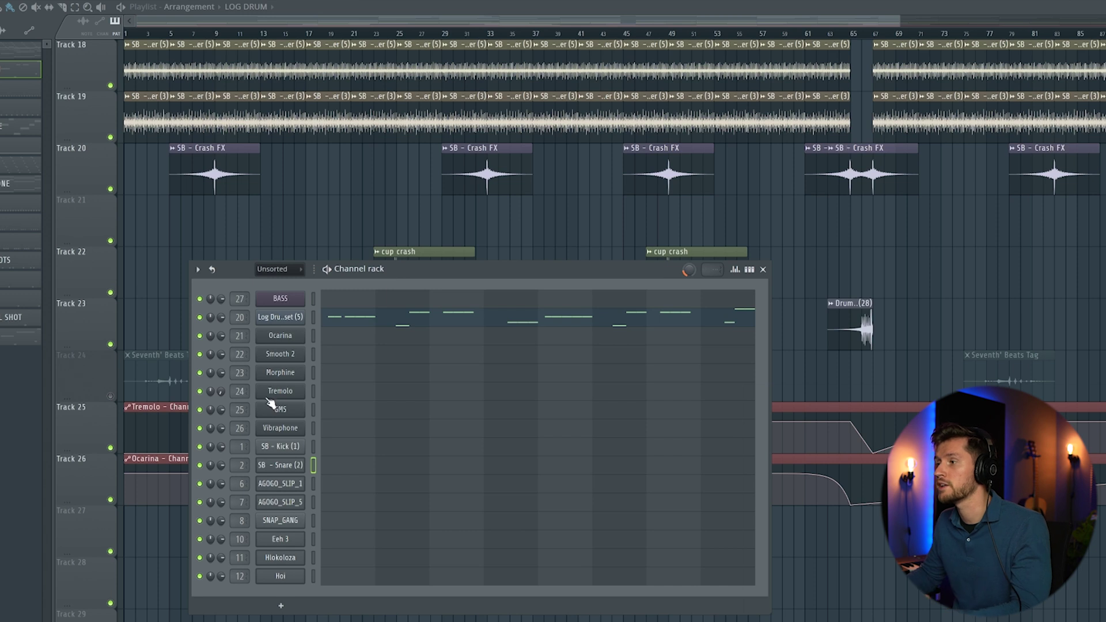
right_click(221, 391)
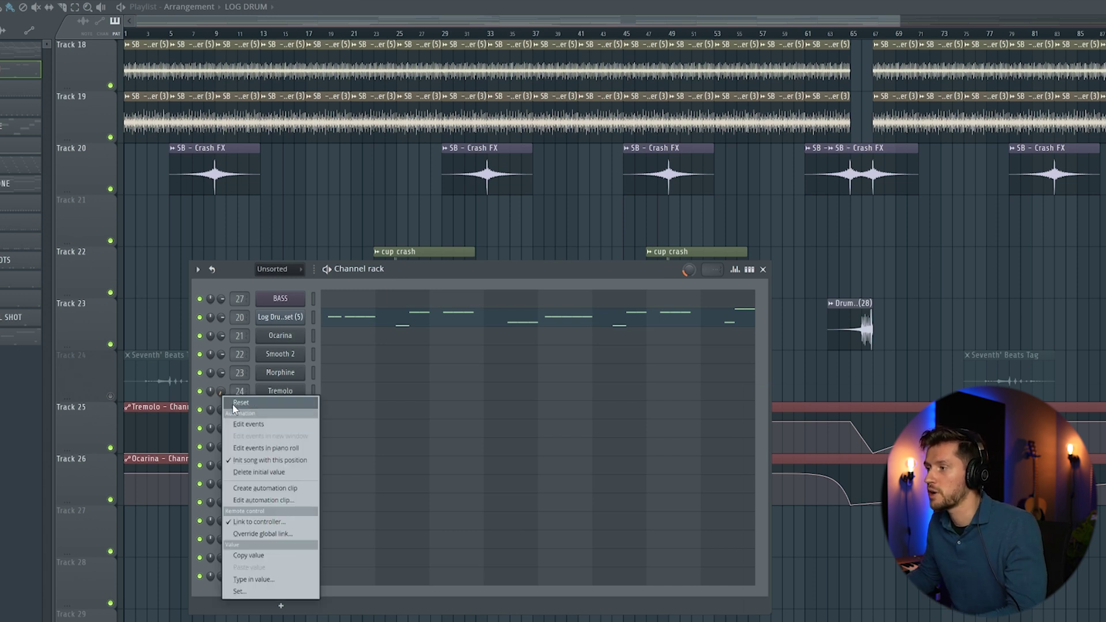
click(282, 487)
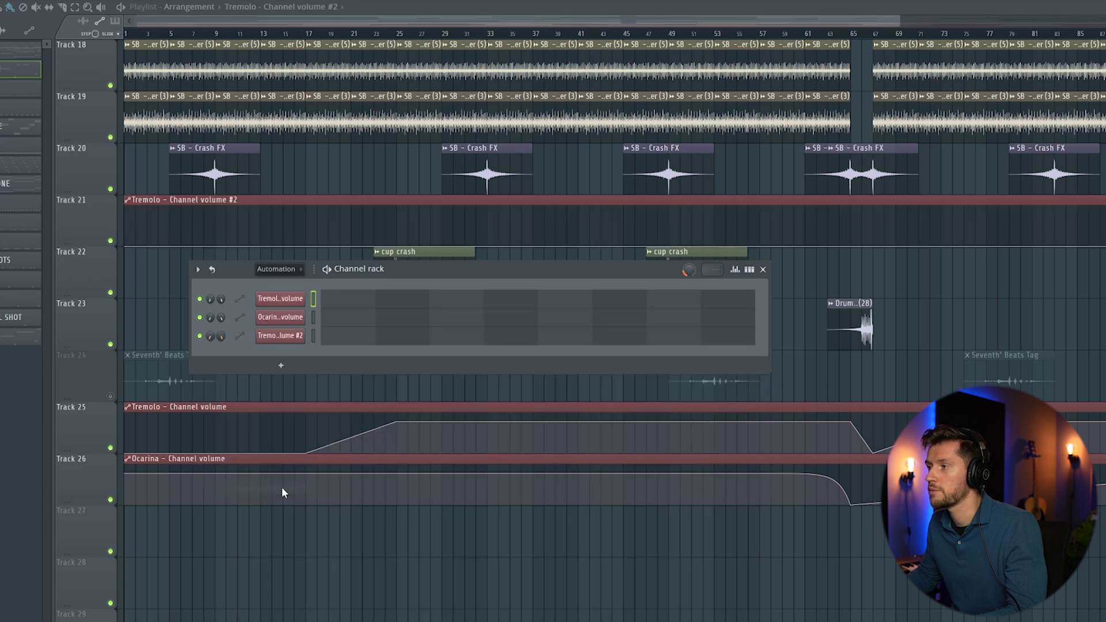
Step: Move the new Tremolo volume automation clip to Track 27 and shape it to rise from bar 17 to a peak at bar 25
drag(216, 203, 173, 502)
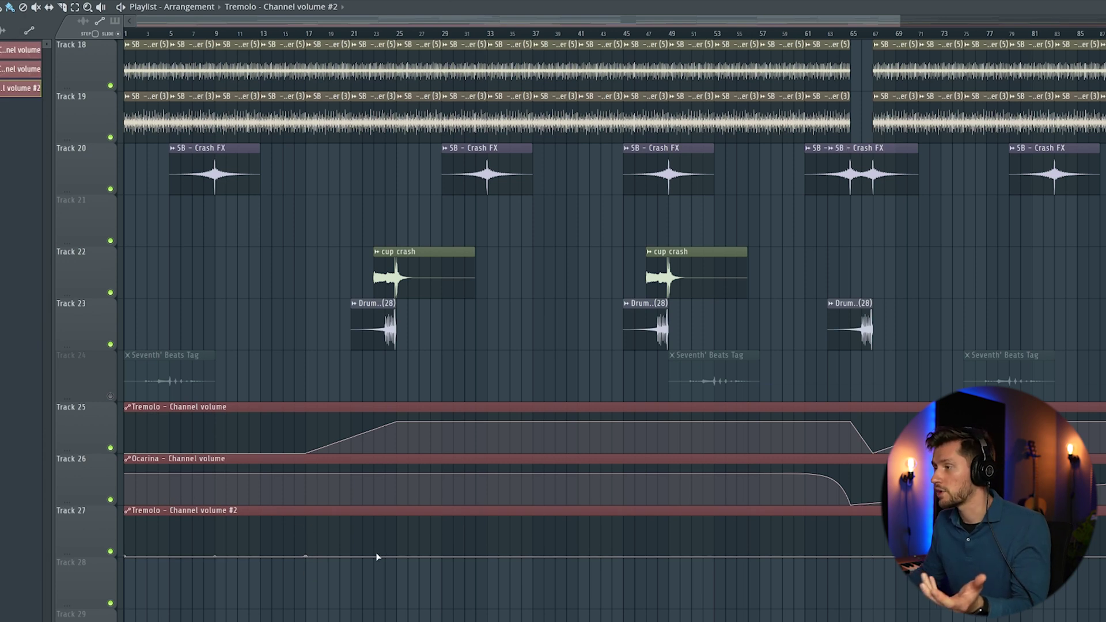
drag(397, 556, 399, 526)
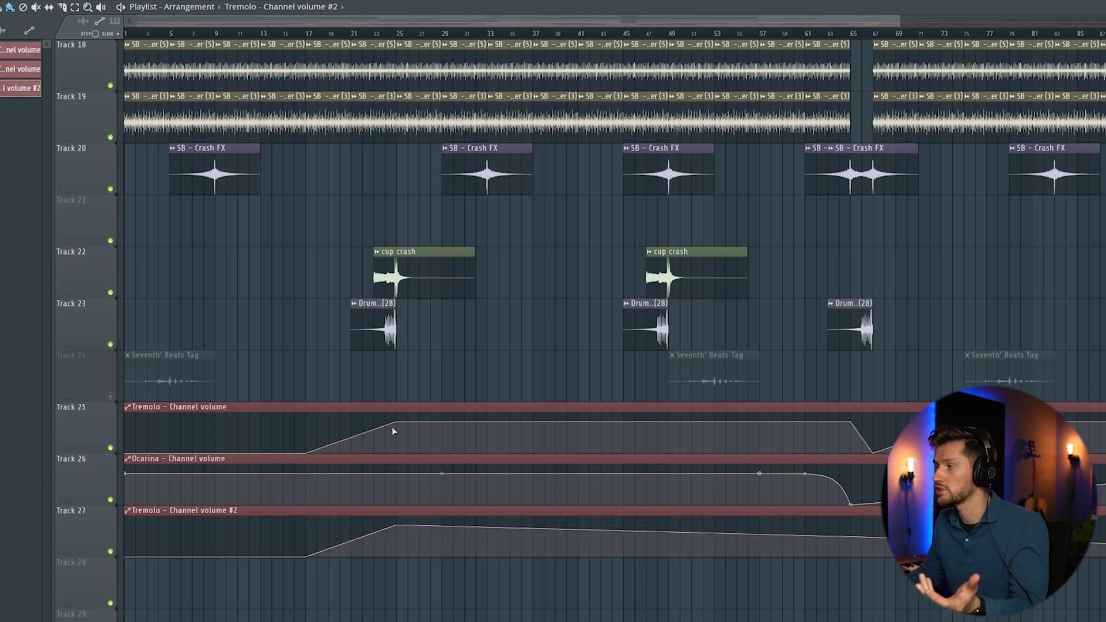